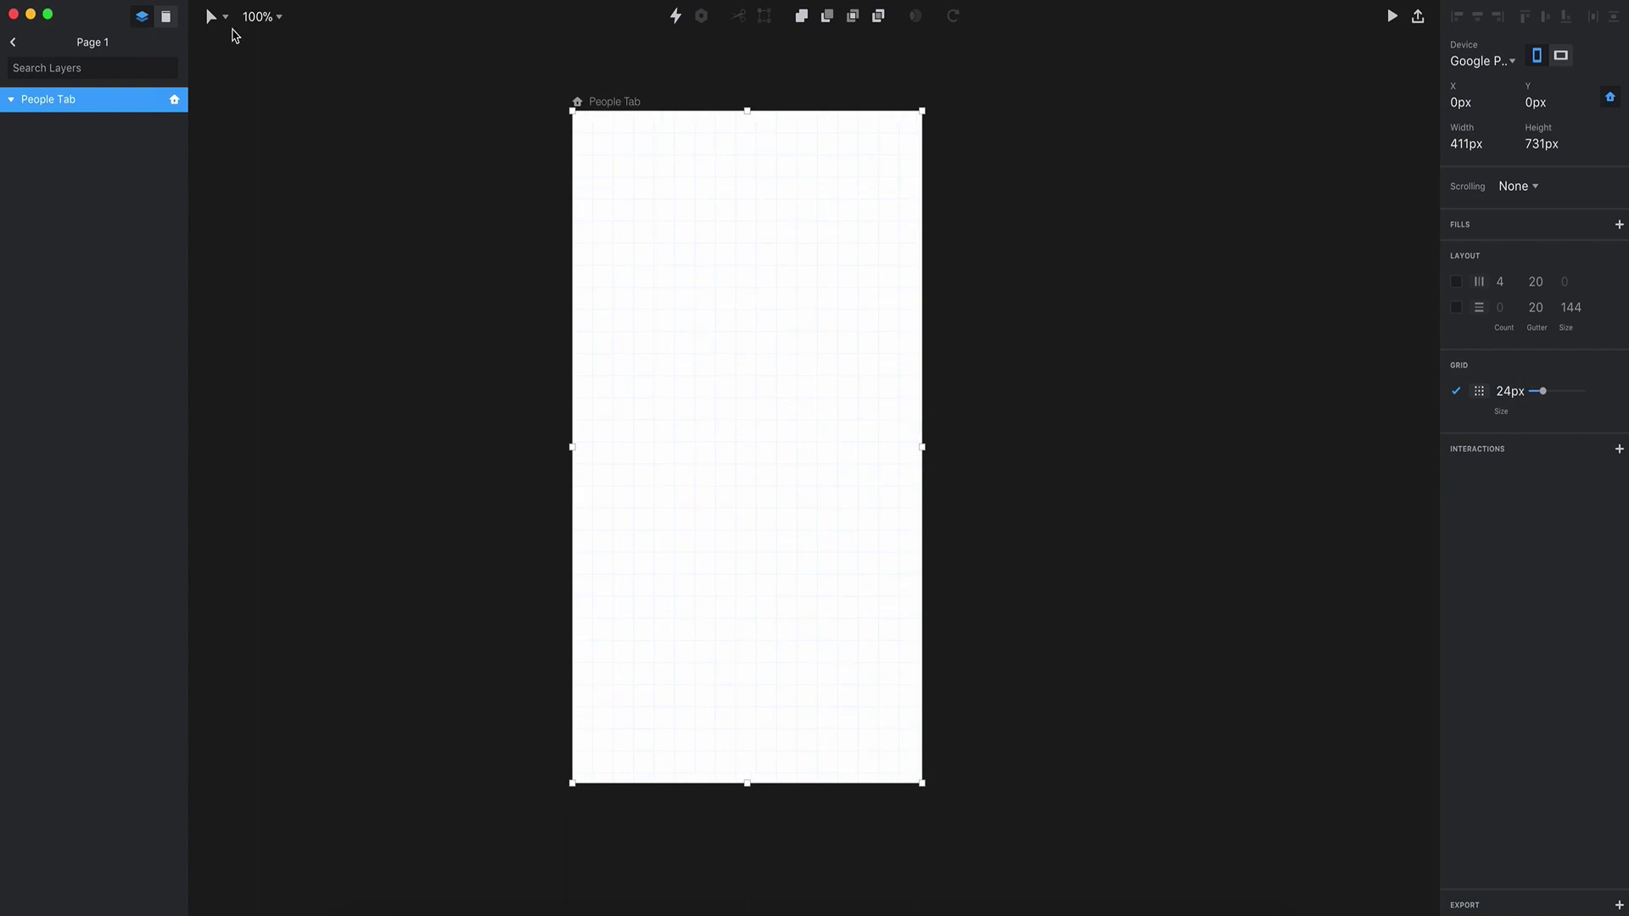
left_click(225, 17)
left_click(213, 47)
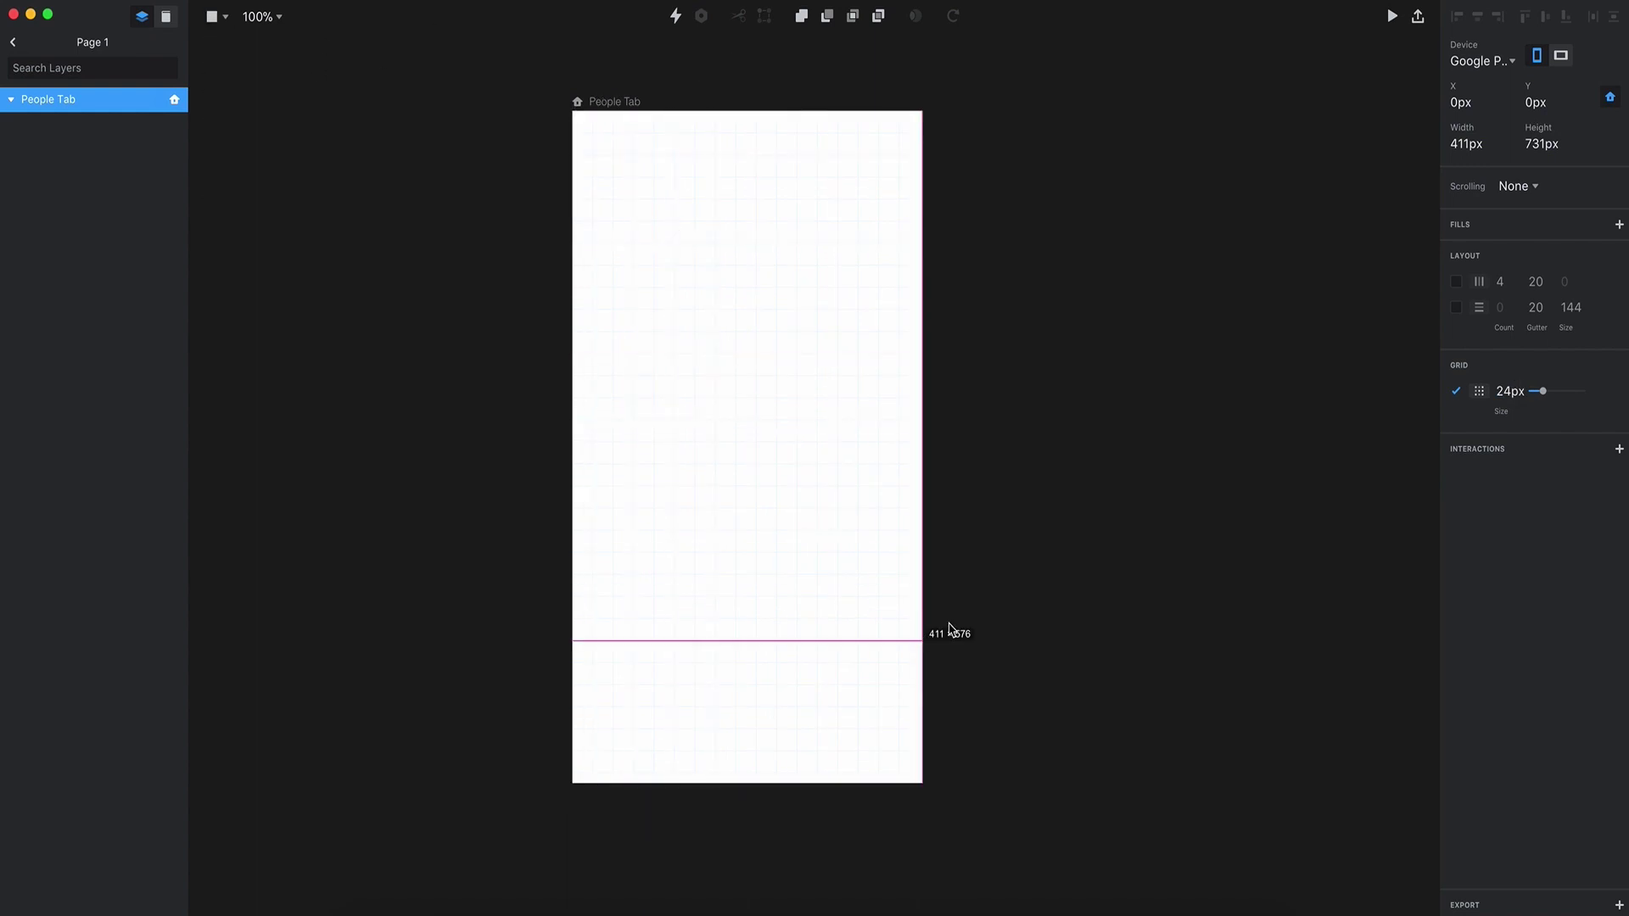
left_click(1012, 574)
Step: Give the People Tab artboard a linear gradient fill from light grey f4f4f4 at its upper edge to white
left_click(640, 105)
left_click(1618, 224)
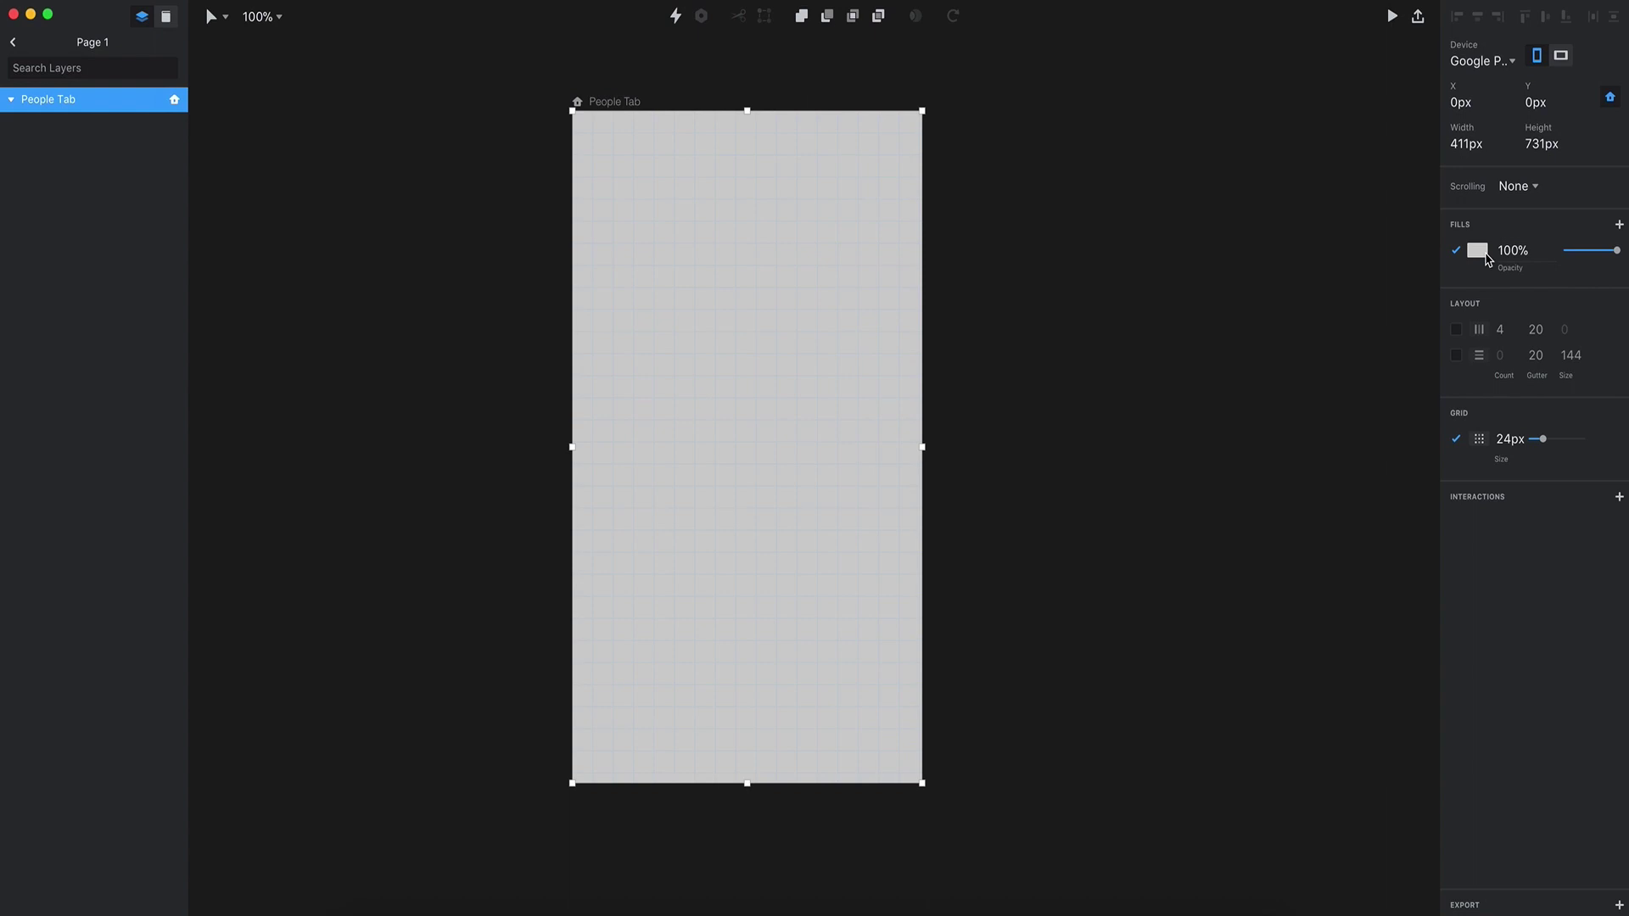
left_click(1477, 250)
left_click(1579, 279)
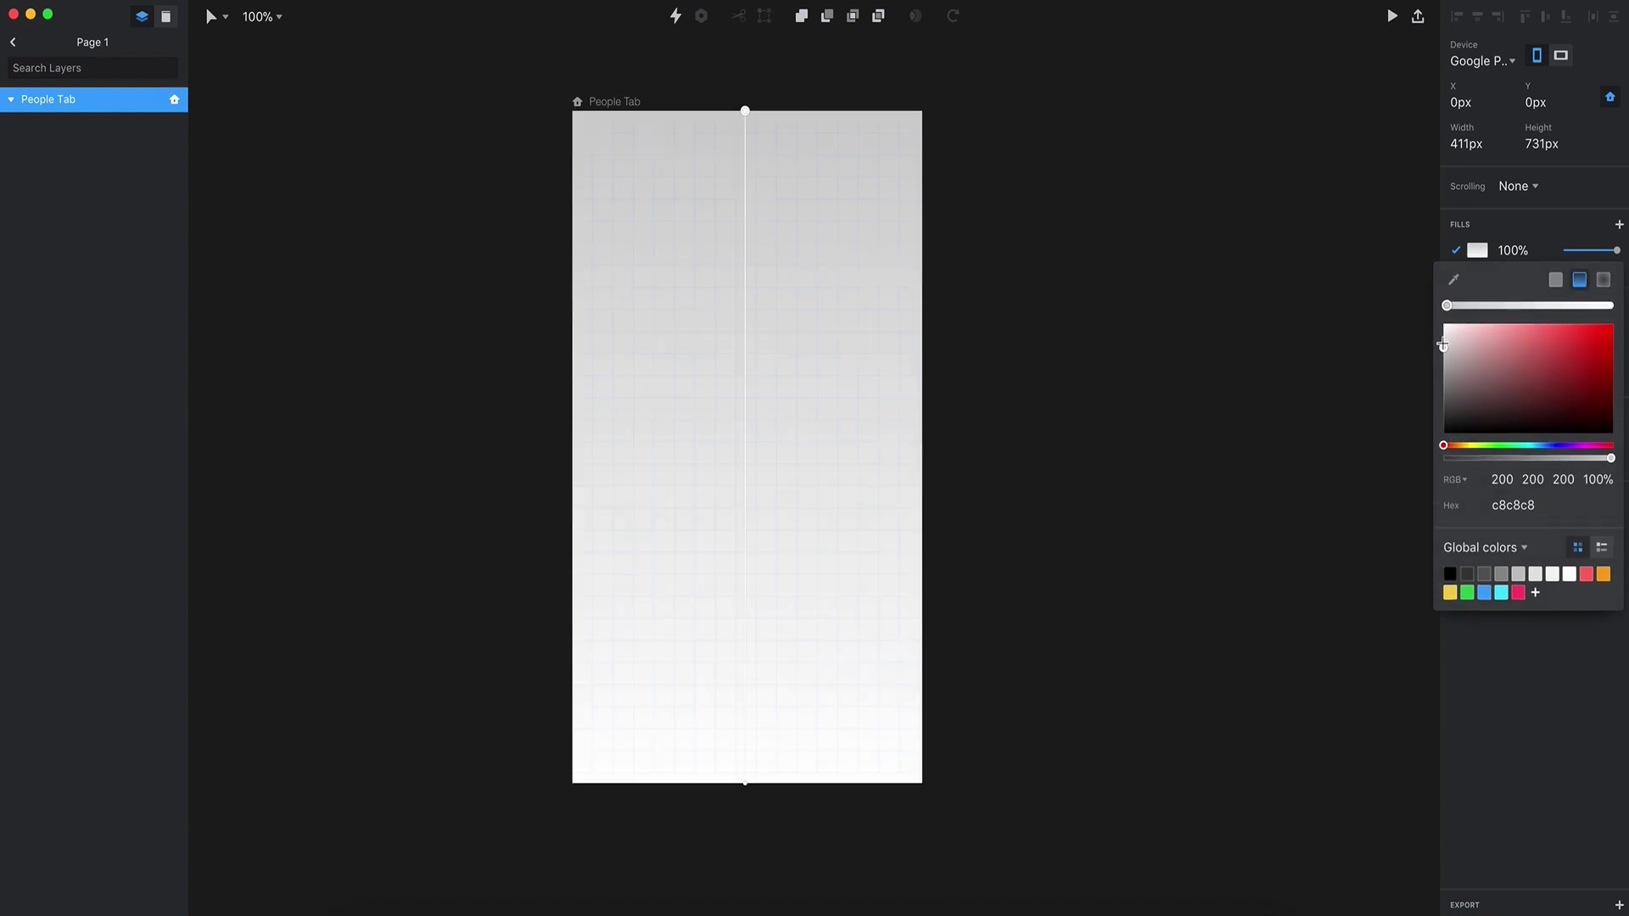
left_click_drag(1442, 343, 1440, 329)
Step: Draw a straight Pen line across the artboard's full 411 px width at about 168 px from its upper edge
left_click(219, 17)
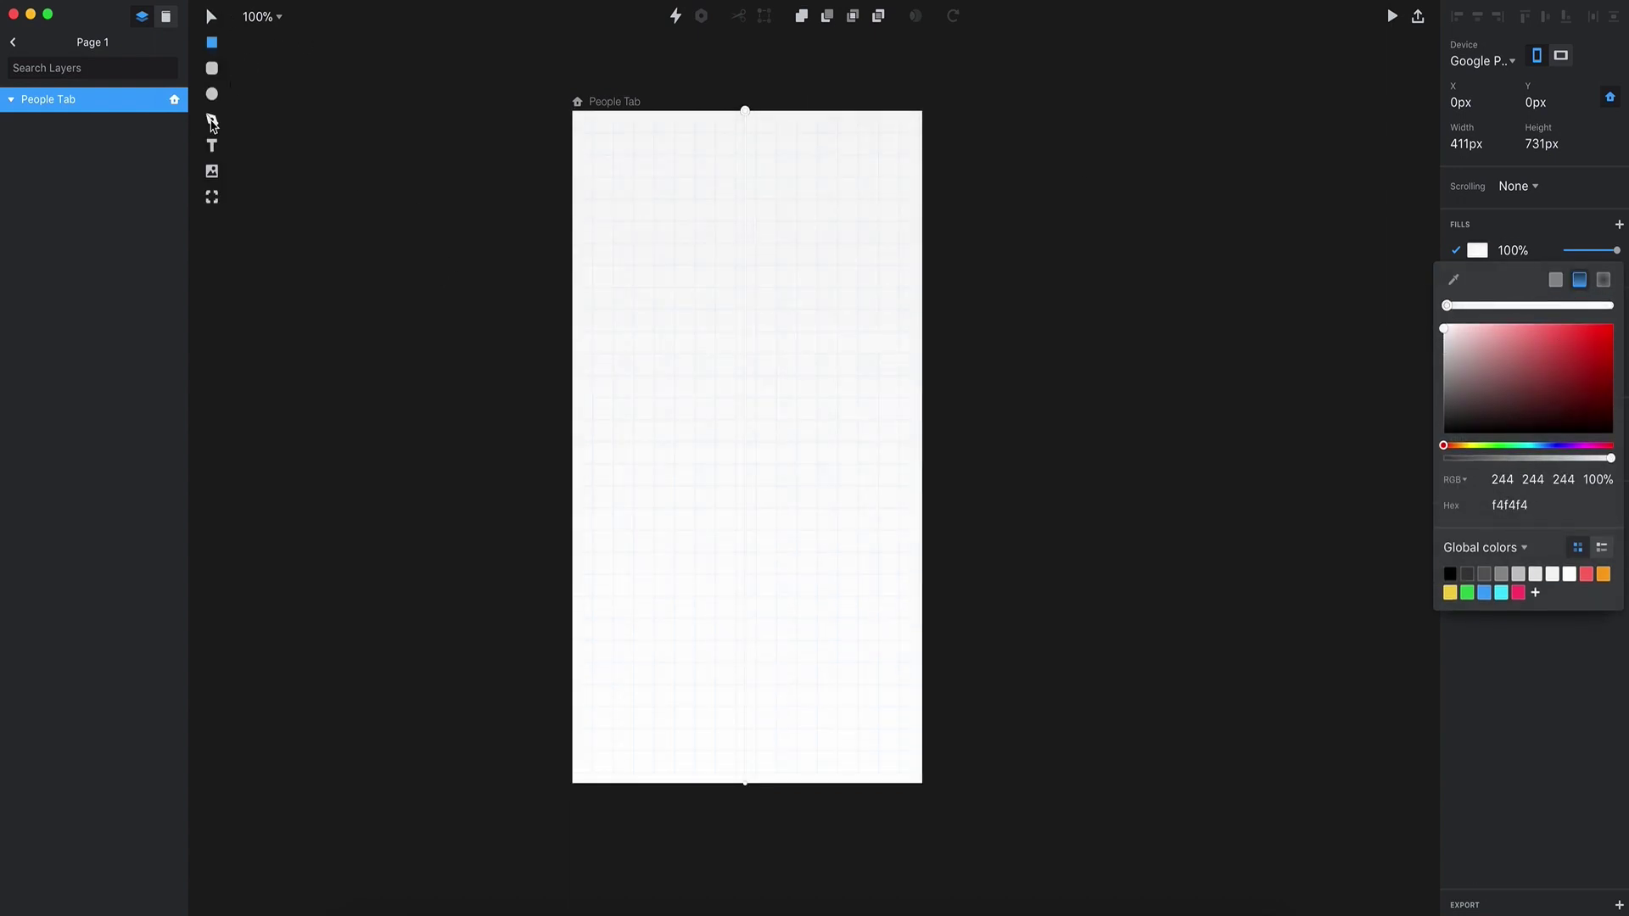
left_click(213, 123)
left_click(572, 265)
left_click(921, 265)
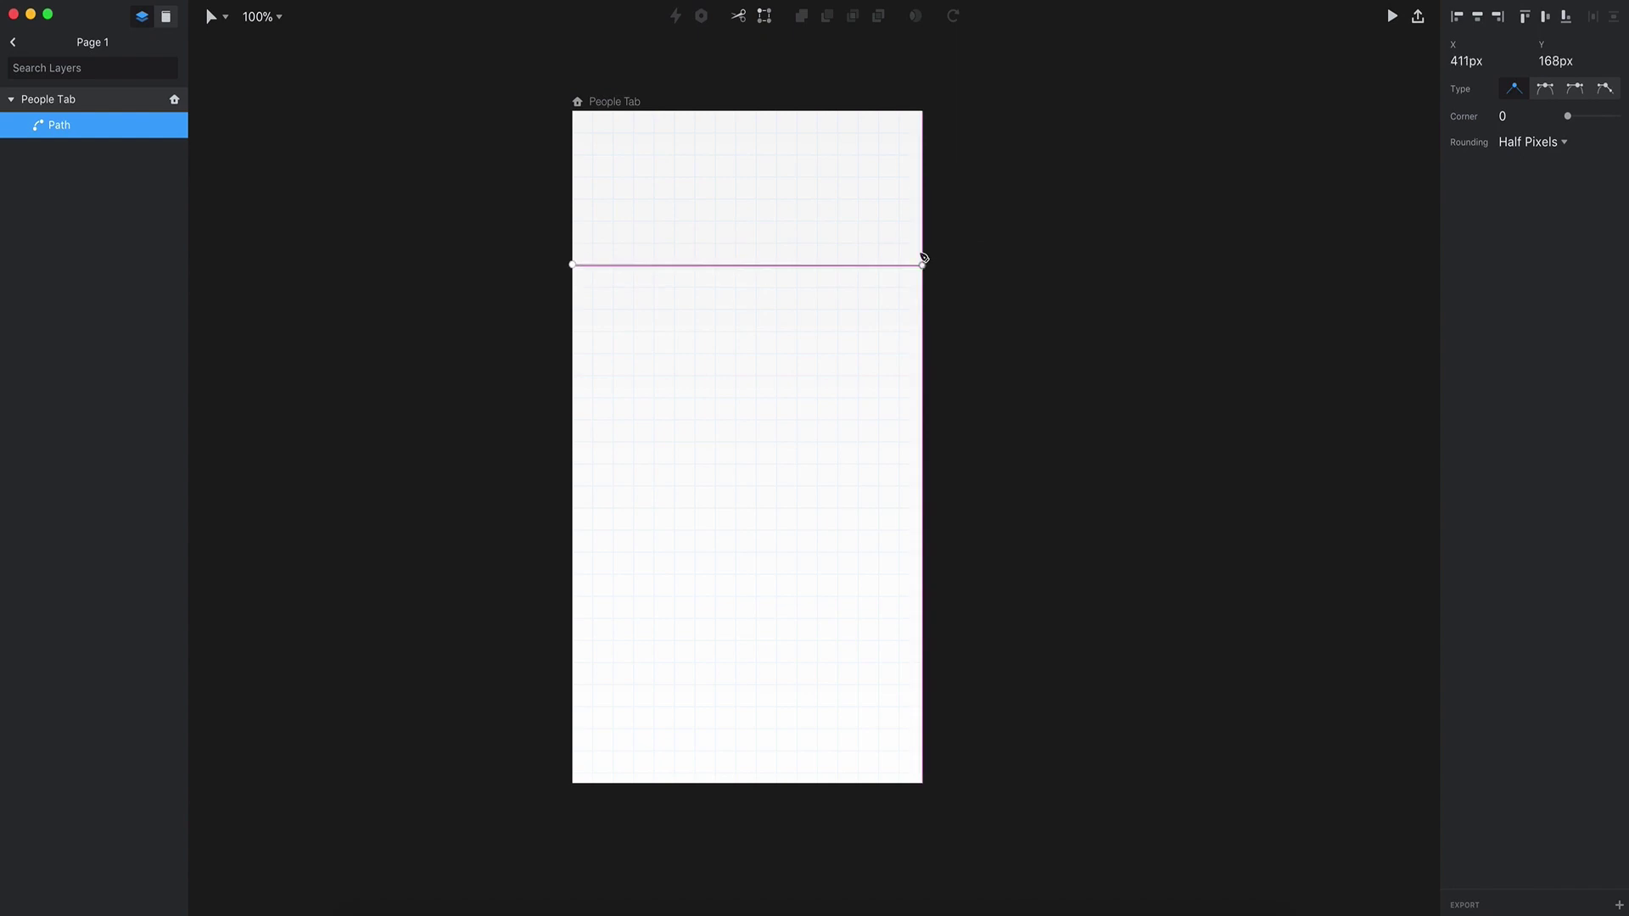
key("Return")
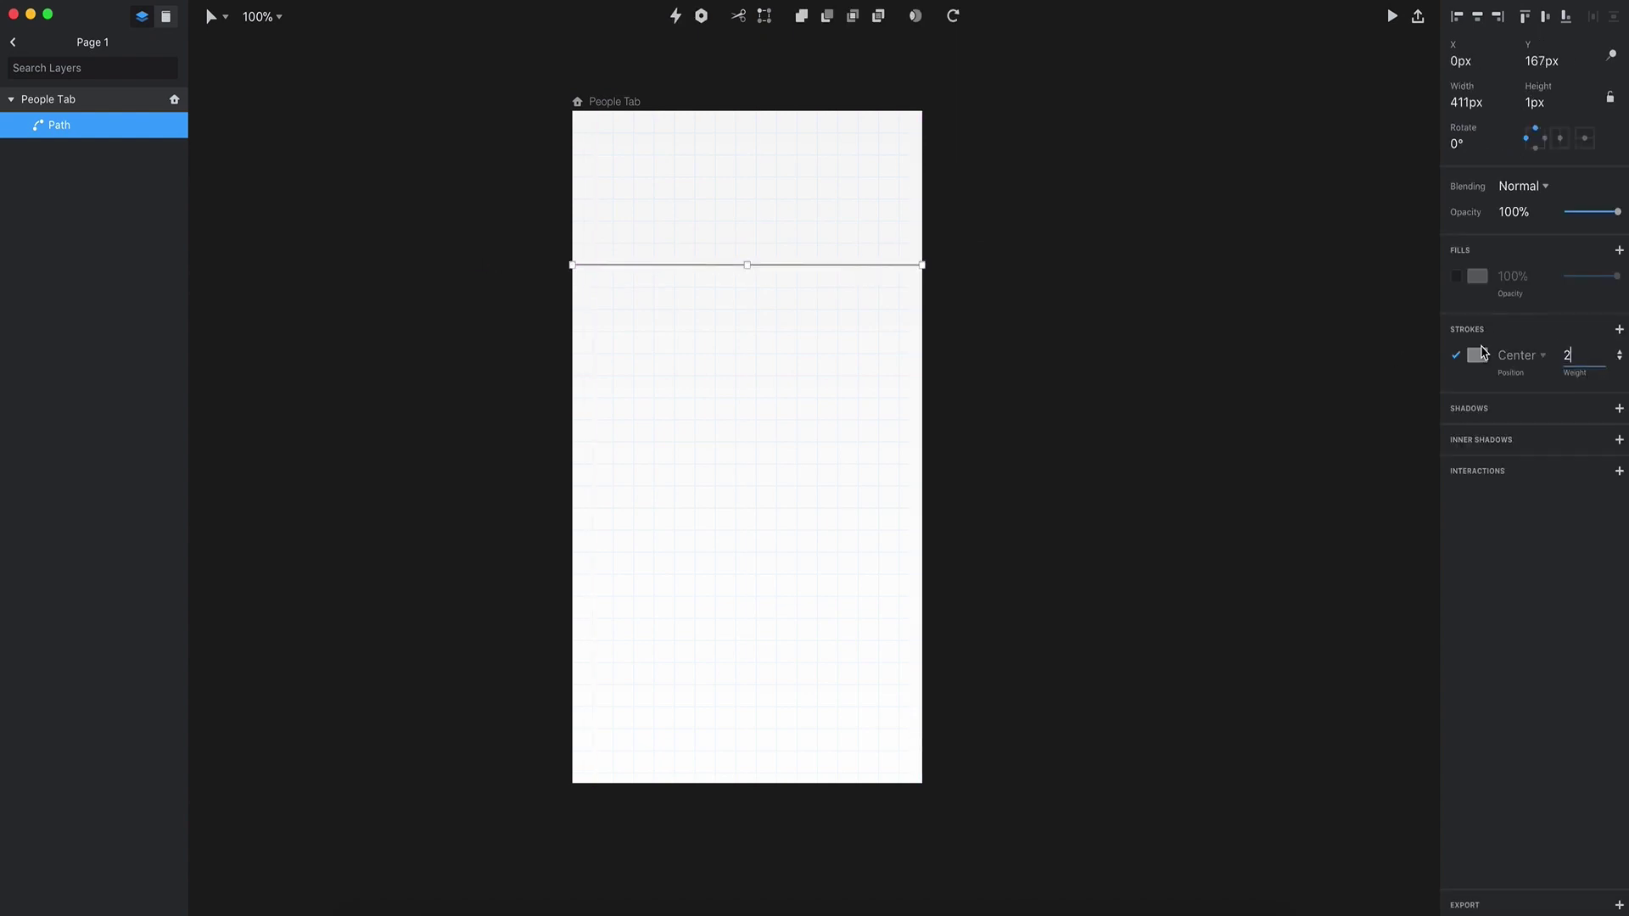
Step: Set the line's stroke weight to 2 px and recolour the stroke dark orange
type("2")
left_click(1480, 354)
left_click(1497, 626)
left_click(1476, 651)
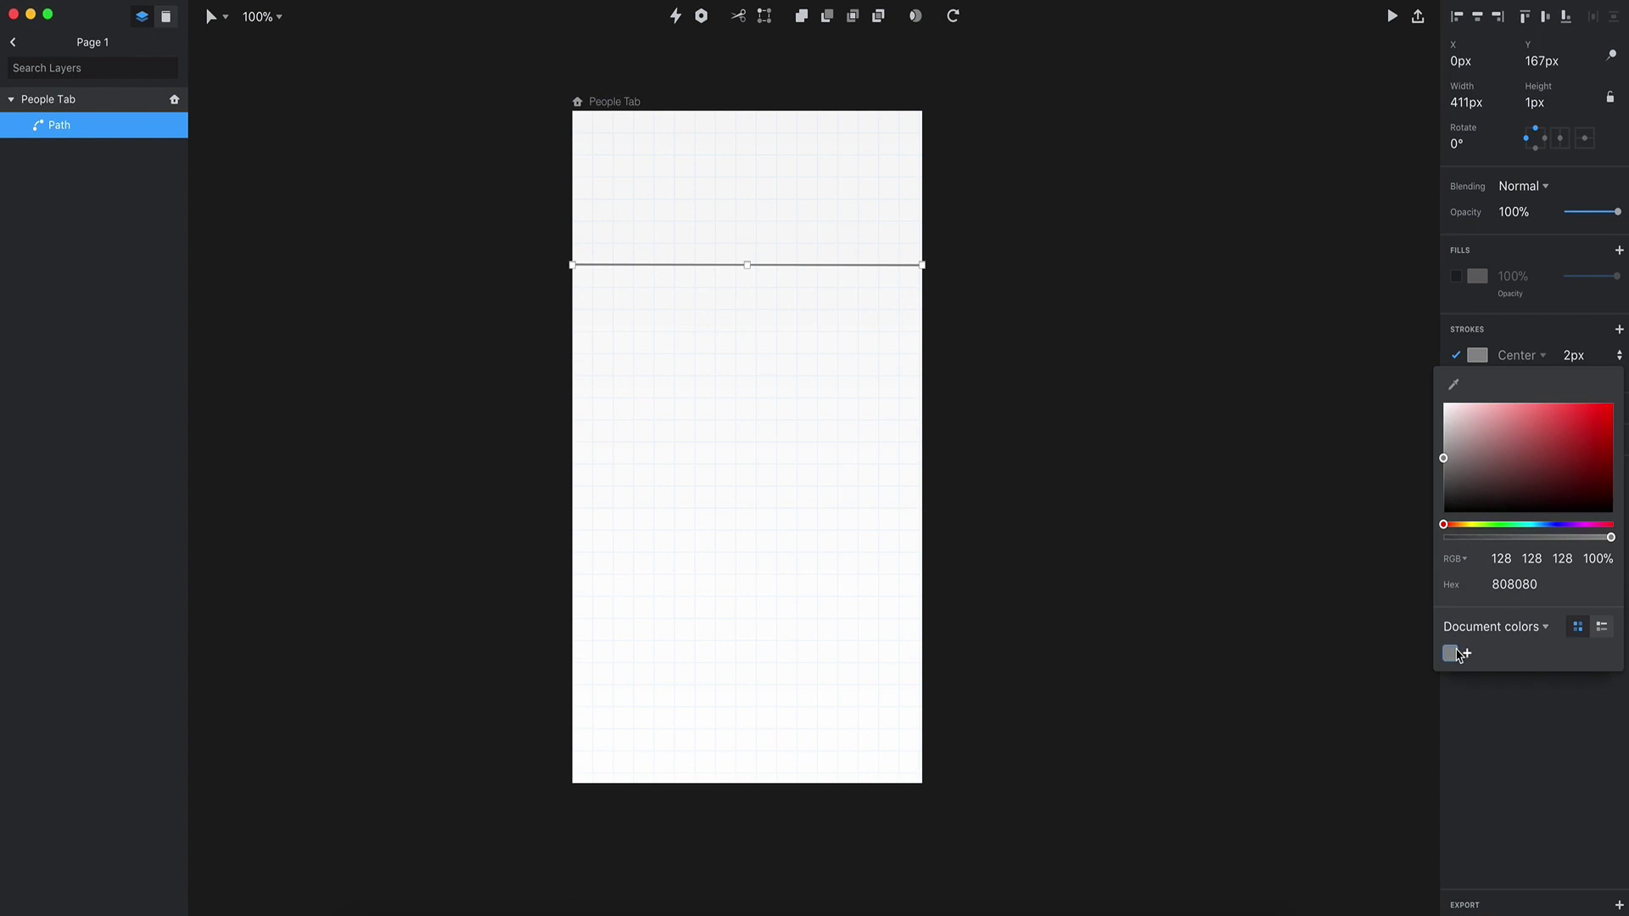
left_click(1454, 524)
left_click_drag(1589, 456, 1590, 438)
Step: Brighten the line's stroke colour to orange db6713
key("z")
left_click(760, 239)
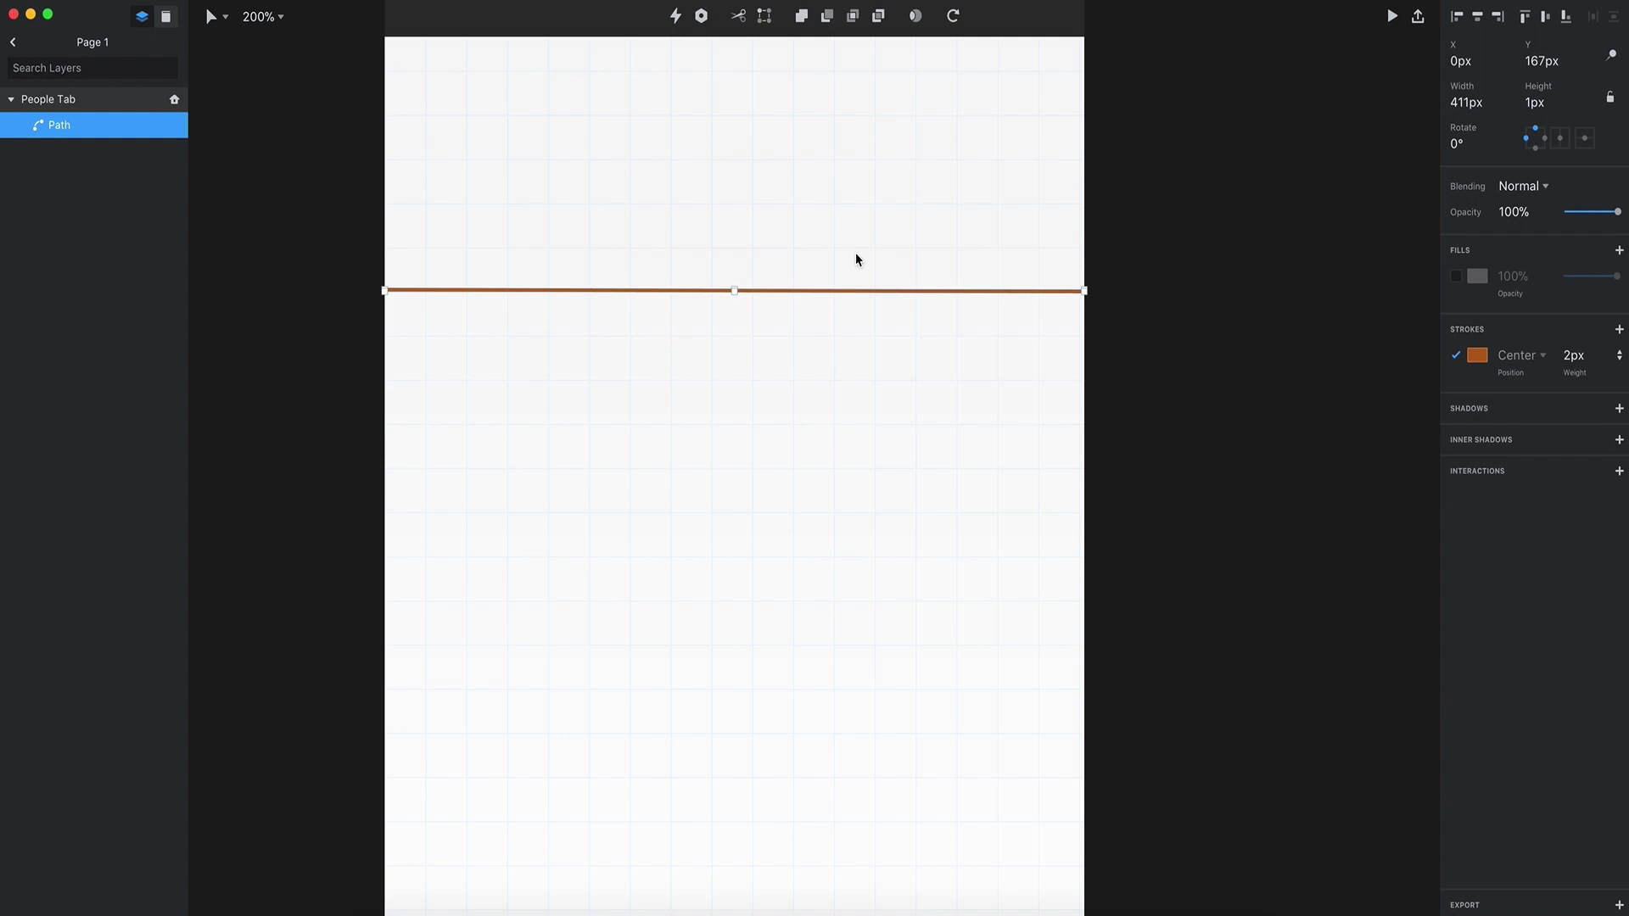
left_click(1123, 259)
double_click(997, 292)
key("Escape")
left_click(1477, 355)
left_click(1598, 419)
left_click(530, 146)
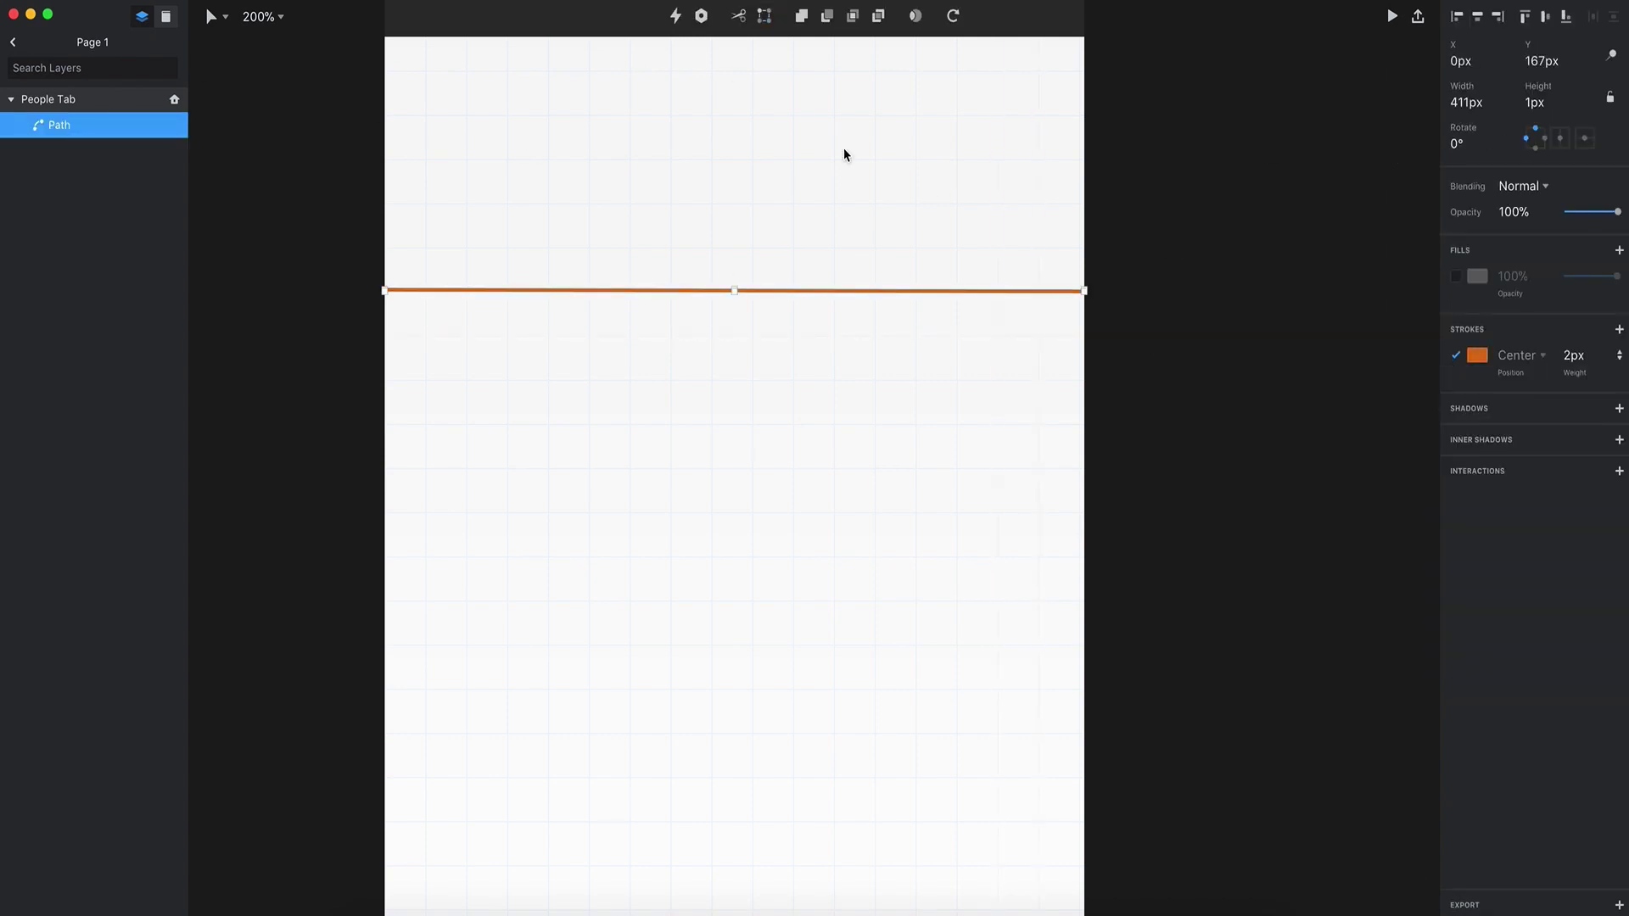
Step: Add the text "People" just above the line in the left half of the artboard
key("t")
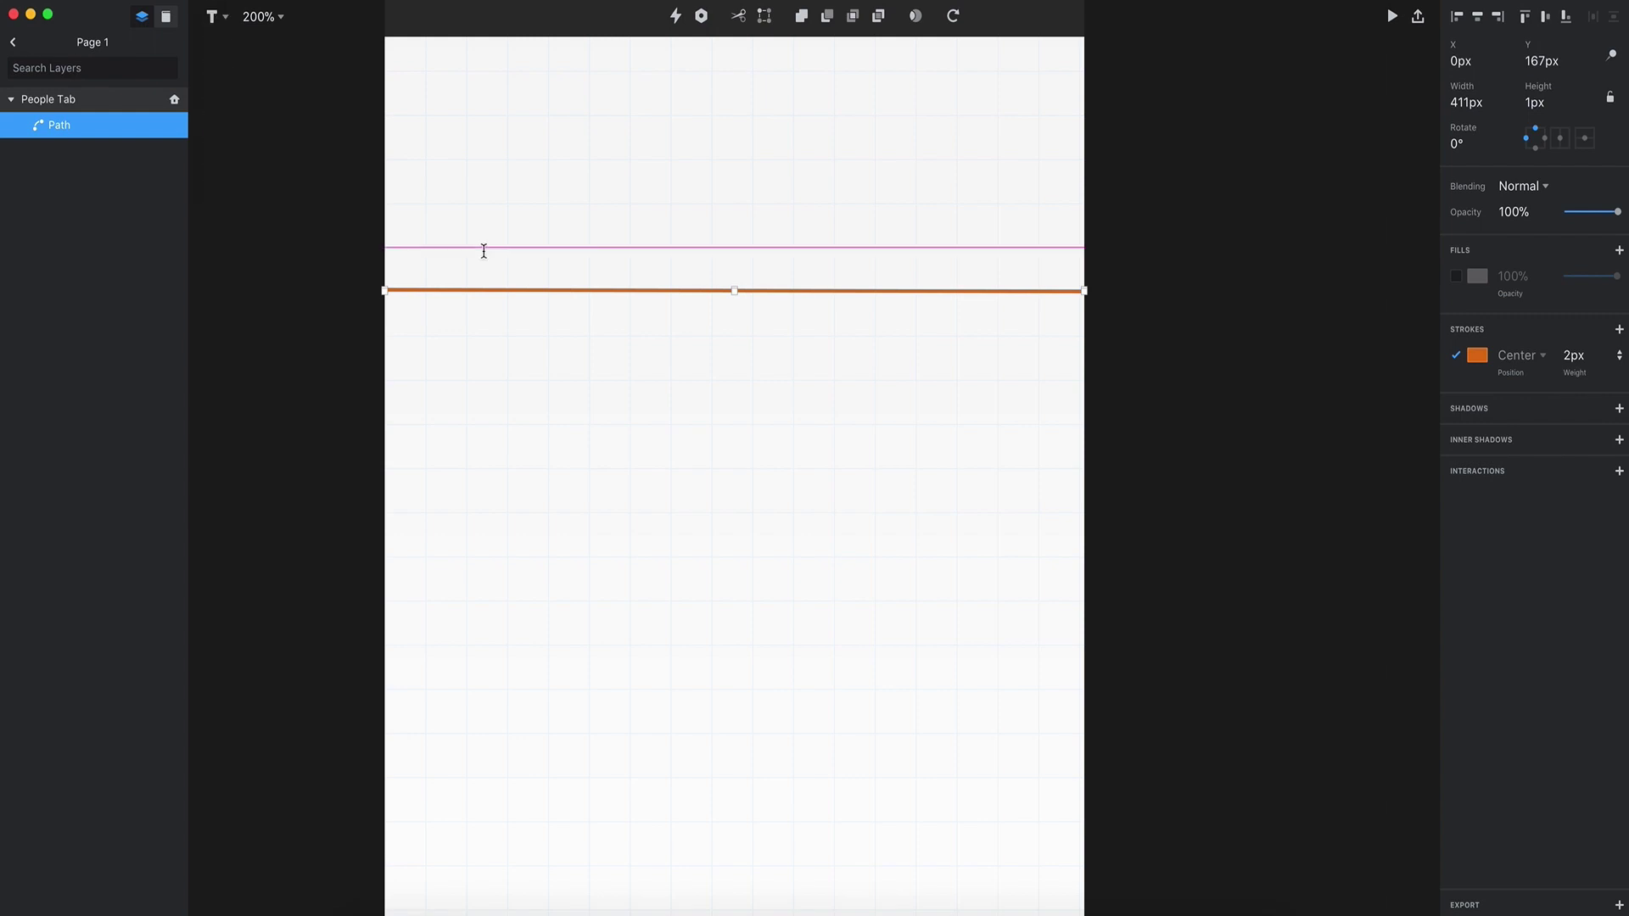
left_click(484, 248)
type("People")
key("Escape")
Step: Place a copy of the "People" label in the right half and change the left label to "Work"
left_click_drag(504, 264, 883, 250)
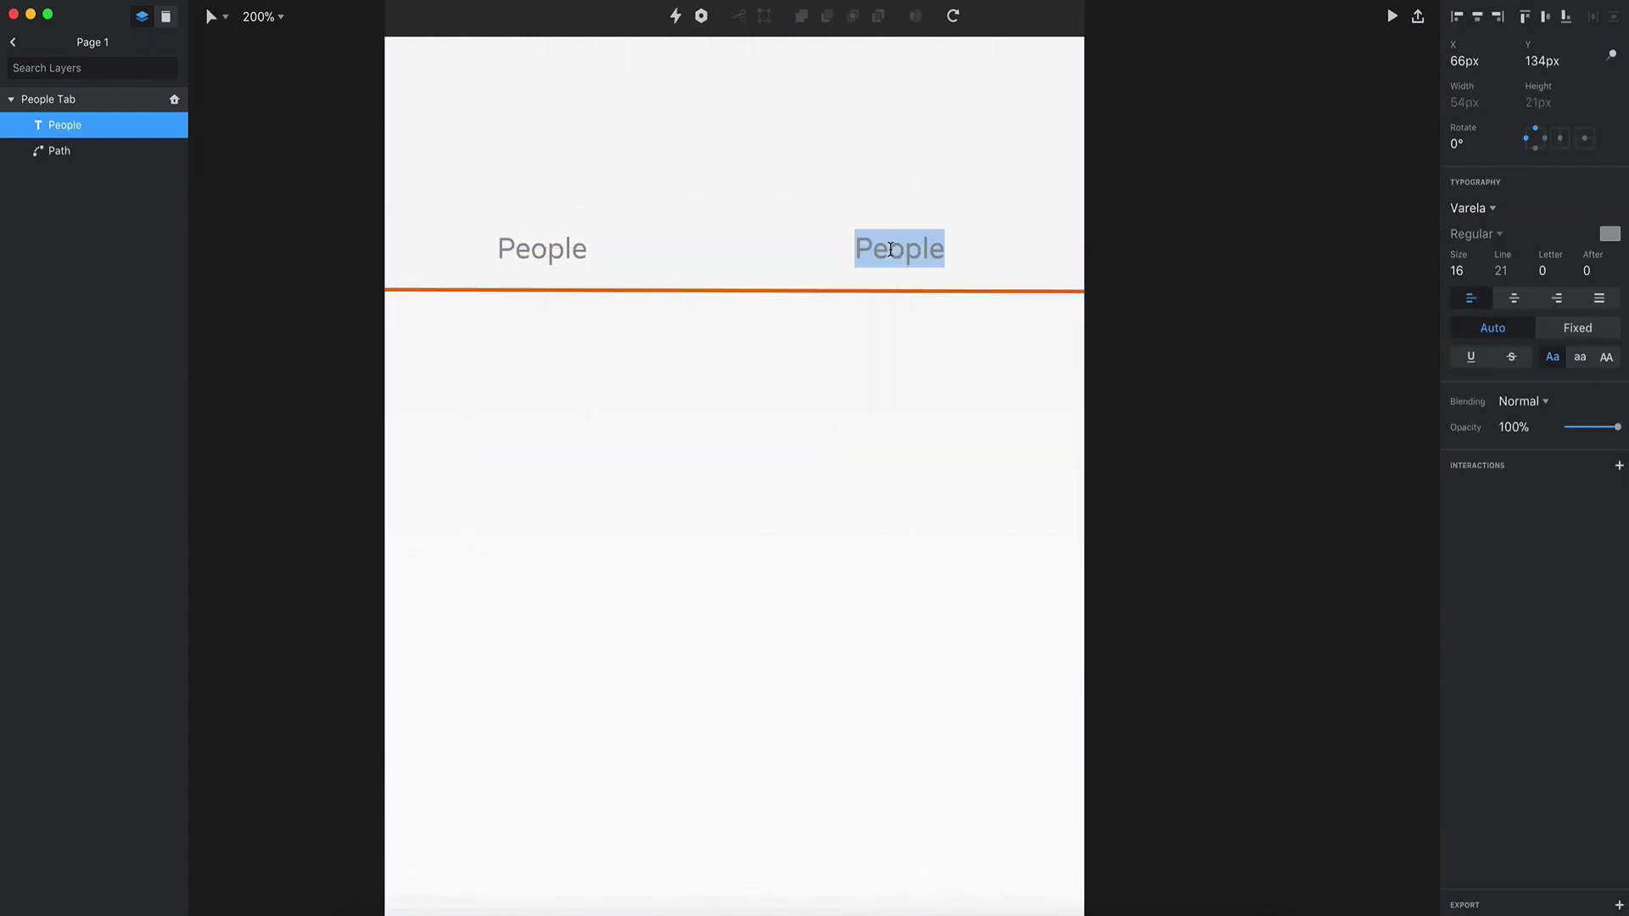
double_click(542, 248)
type("Work")
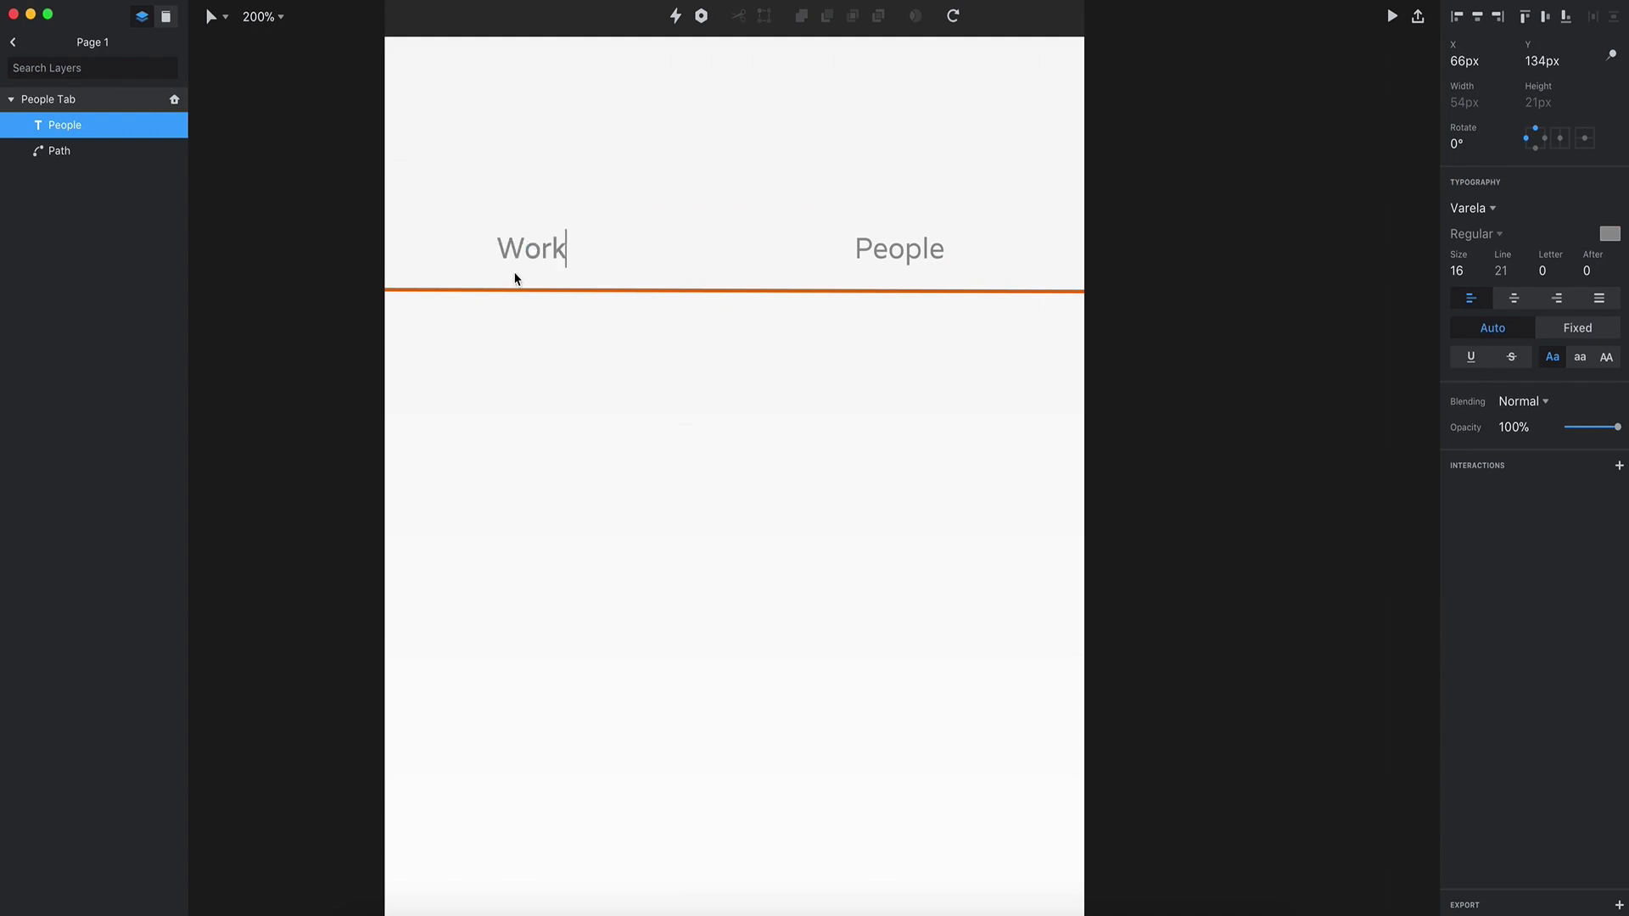
key("Escape")
Step: Draw a rectangle about 408 by 168 px from the artboard's upper-left corner down to the orange line
key("r")
mouse_move(388, 34)
left_mouse_down()
mouse_move(969, 229)
mouse_move(392, 33)
left_mouse_up()
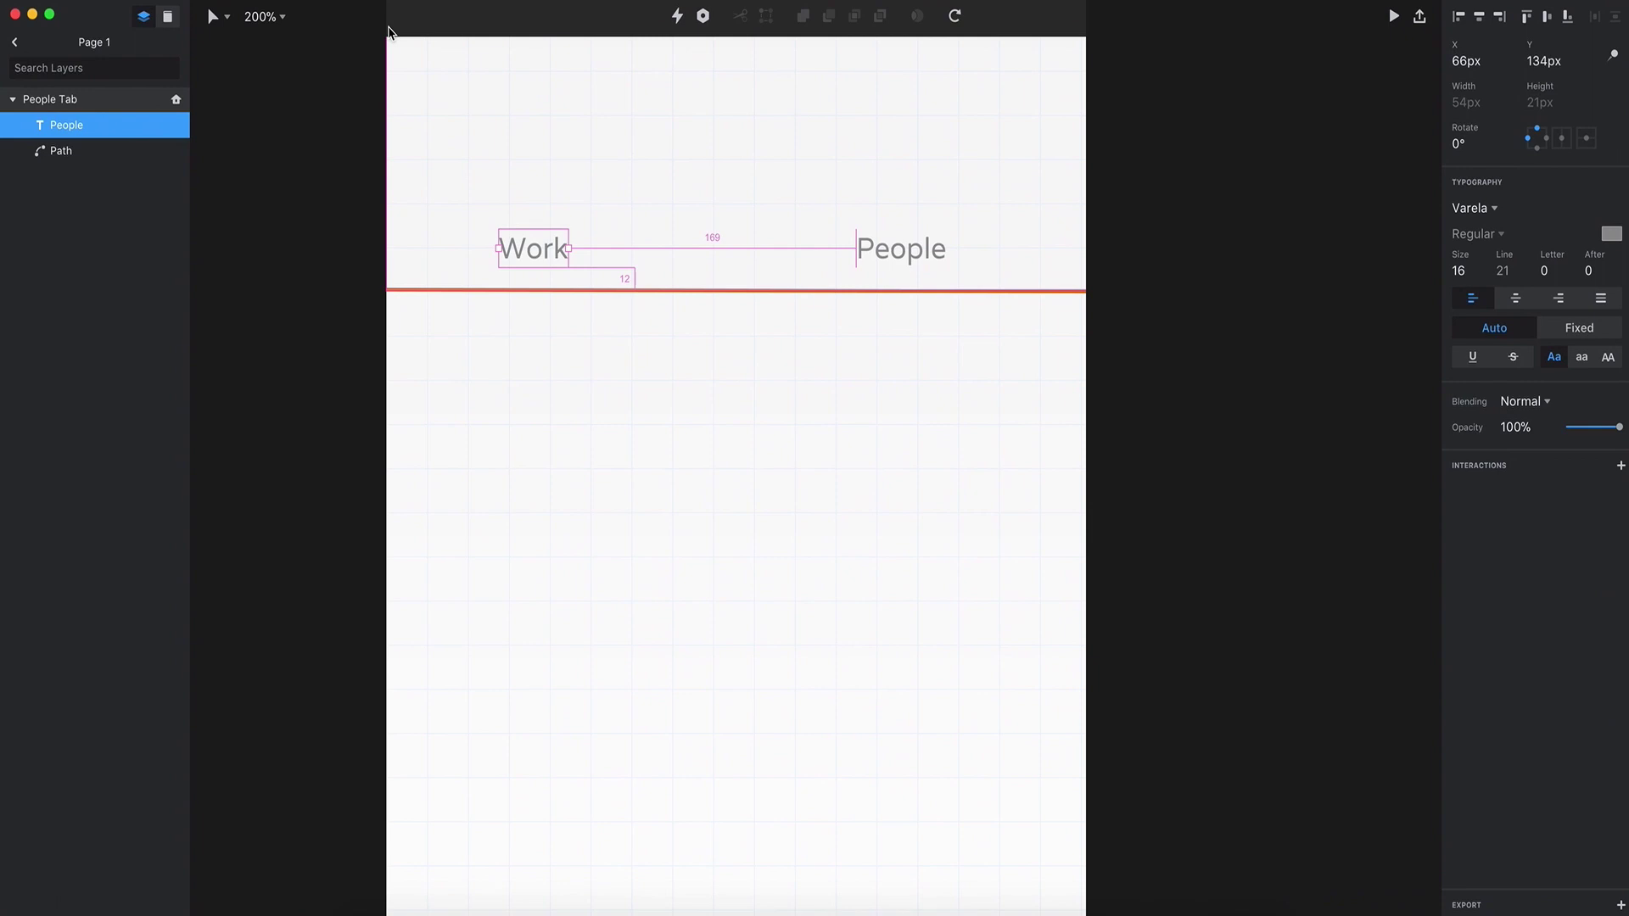
scroll(385, 40, "up", 2)
mouse_move(367, 92)
left_mouse_down()
mouse_move(614, 226)
mouse_move(1062, 402)
left_mouse_up()
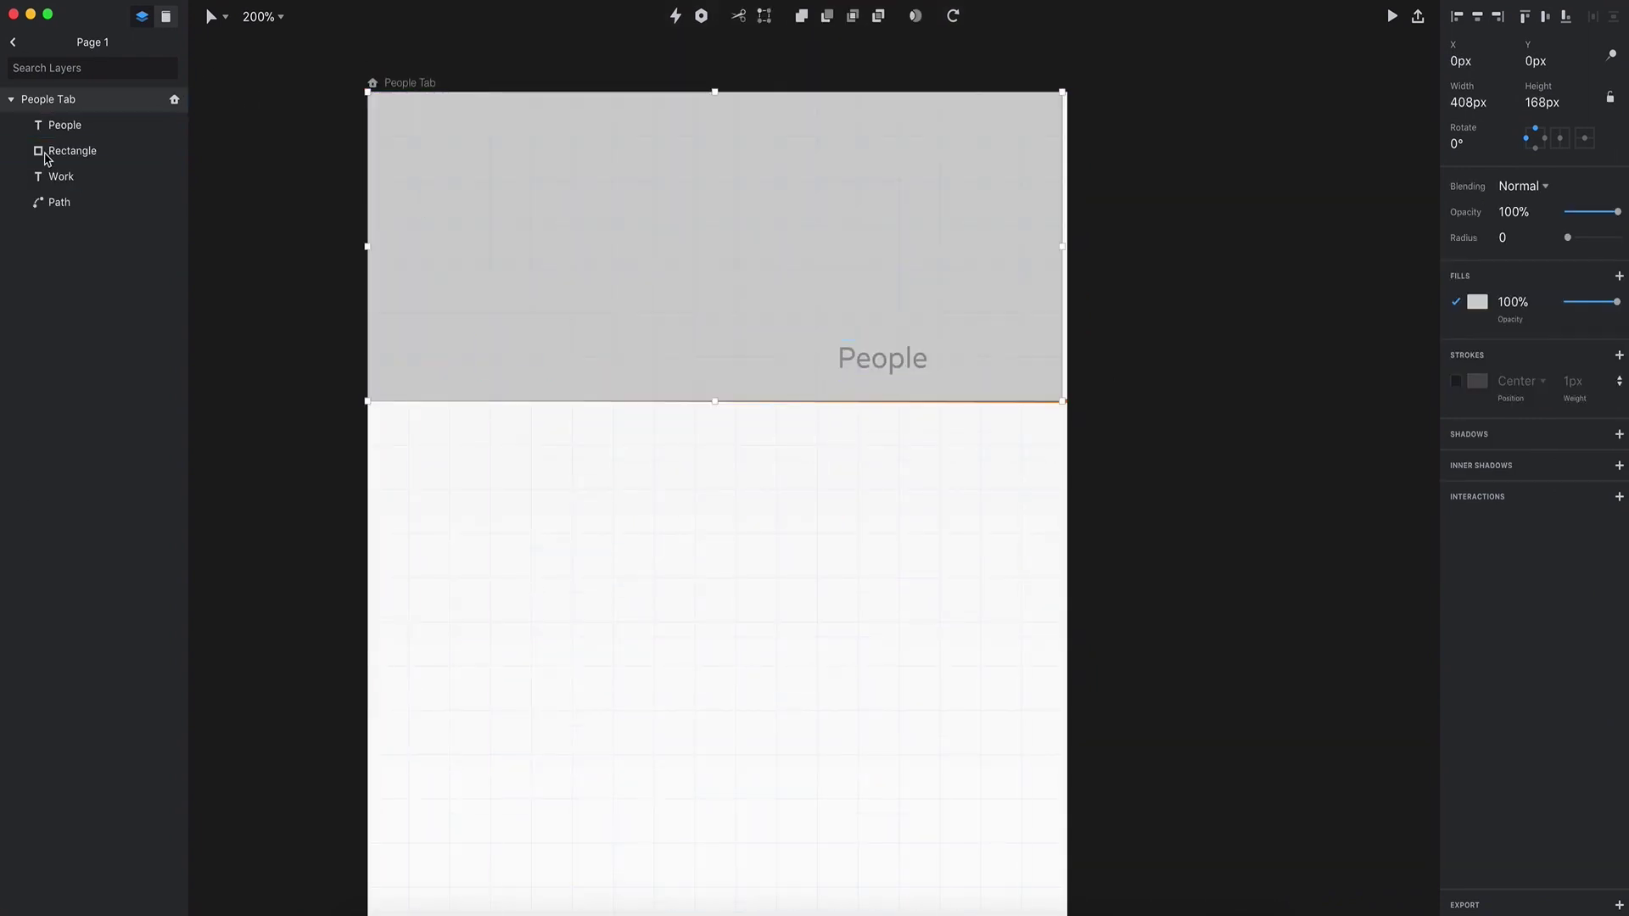
Step: Move the rectangle below both labels and the line in the layer order and widen it to the artboard's right edge
mouse_move(65, 155)
left_mouse_down()
mouse_move(58, 233)
mouse_move(66, 184)
left_mouse_up()
left_click_drag(64, 203, 61, 168)
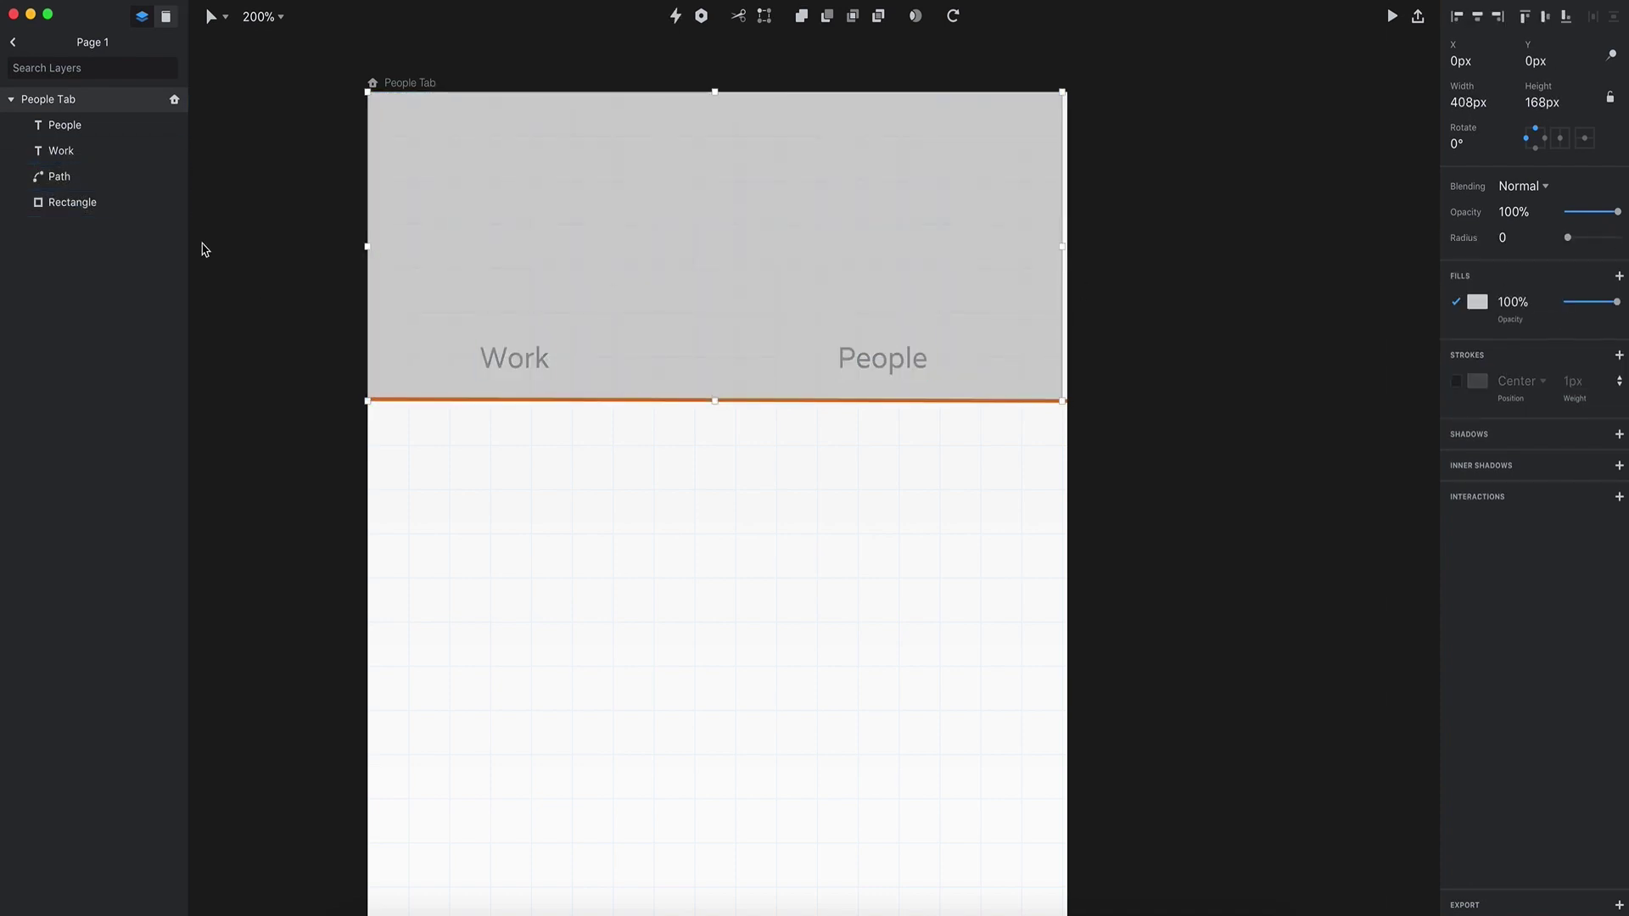
left_click_drag(1063, 247, 1067, 247)
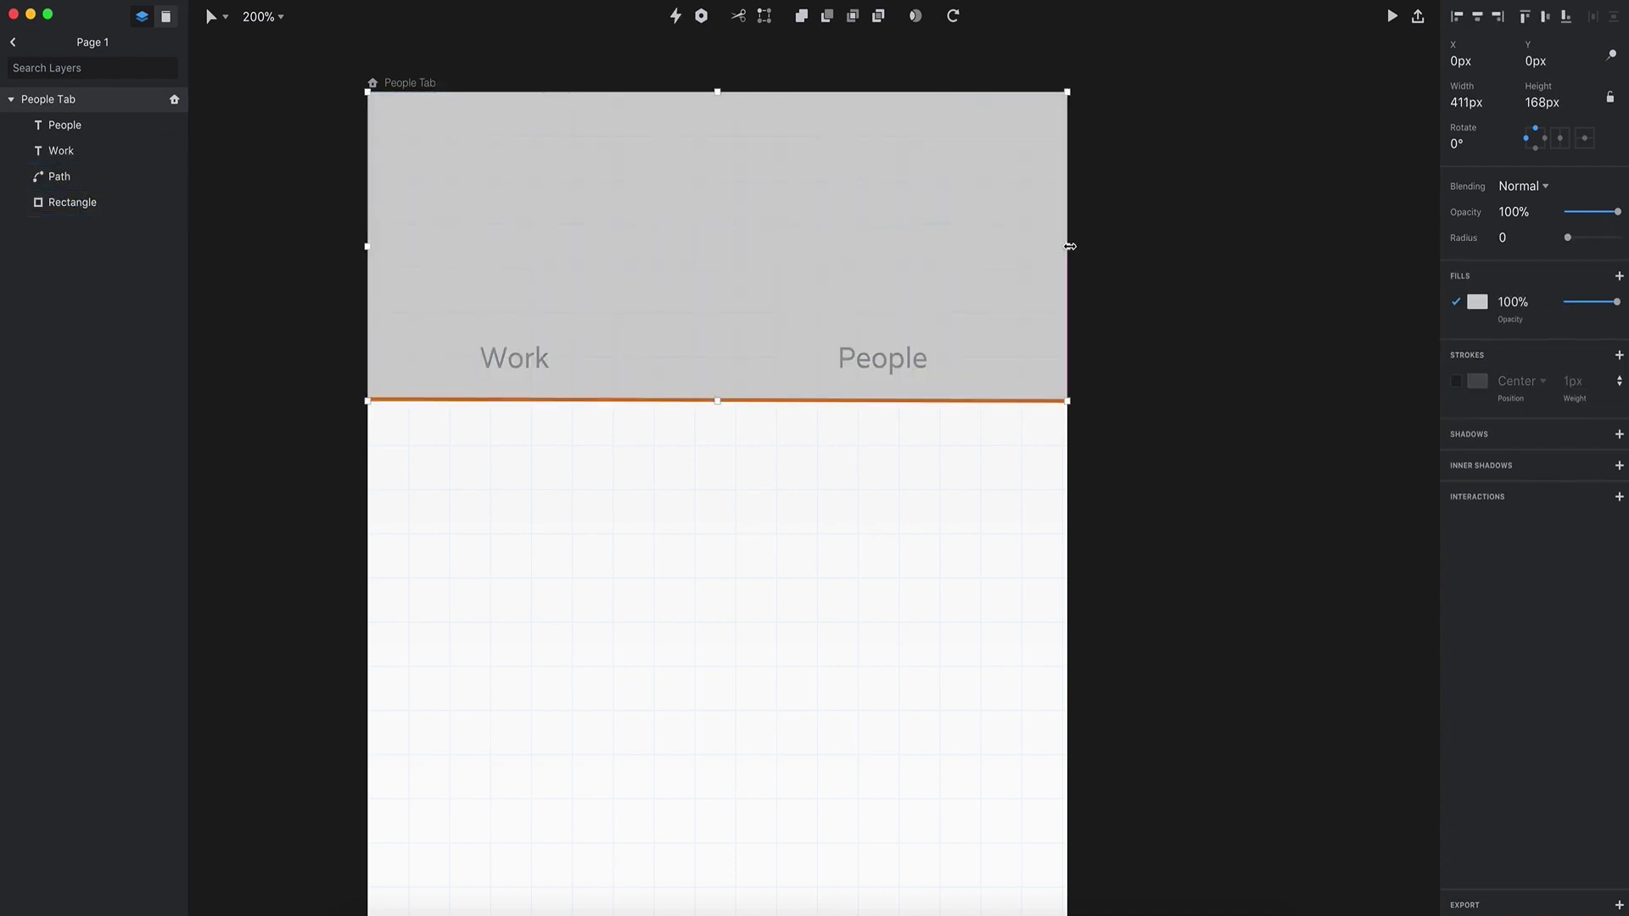
Step: Fill the header rectangle with a linear gradient from light grey e3e3e3 at its upper edge to white
left_click(1477, 301)
left_click(1578, 331)
left_click_drag(1444, 397, 1440, 387)
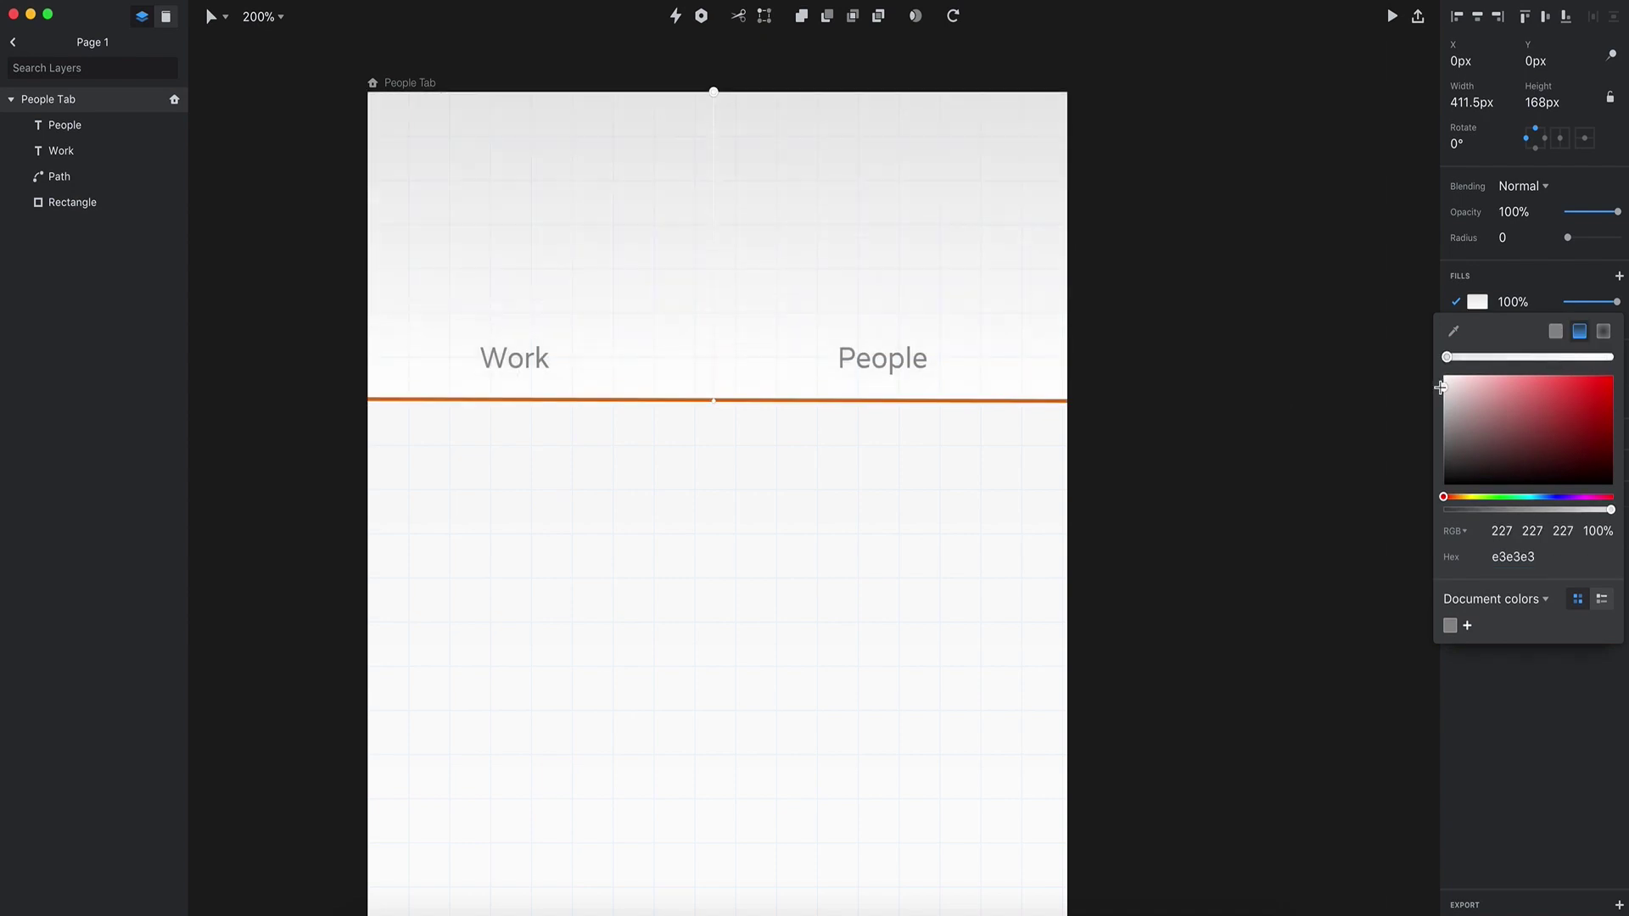
Step: Colour the "People" label with the orange db6713 sampled from the line
left_click(883, 357)
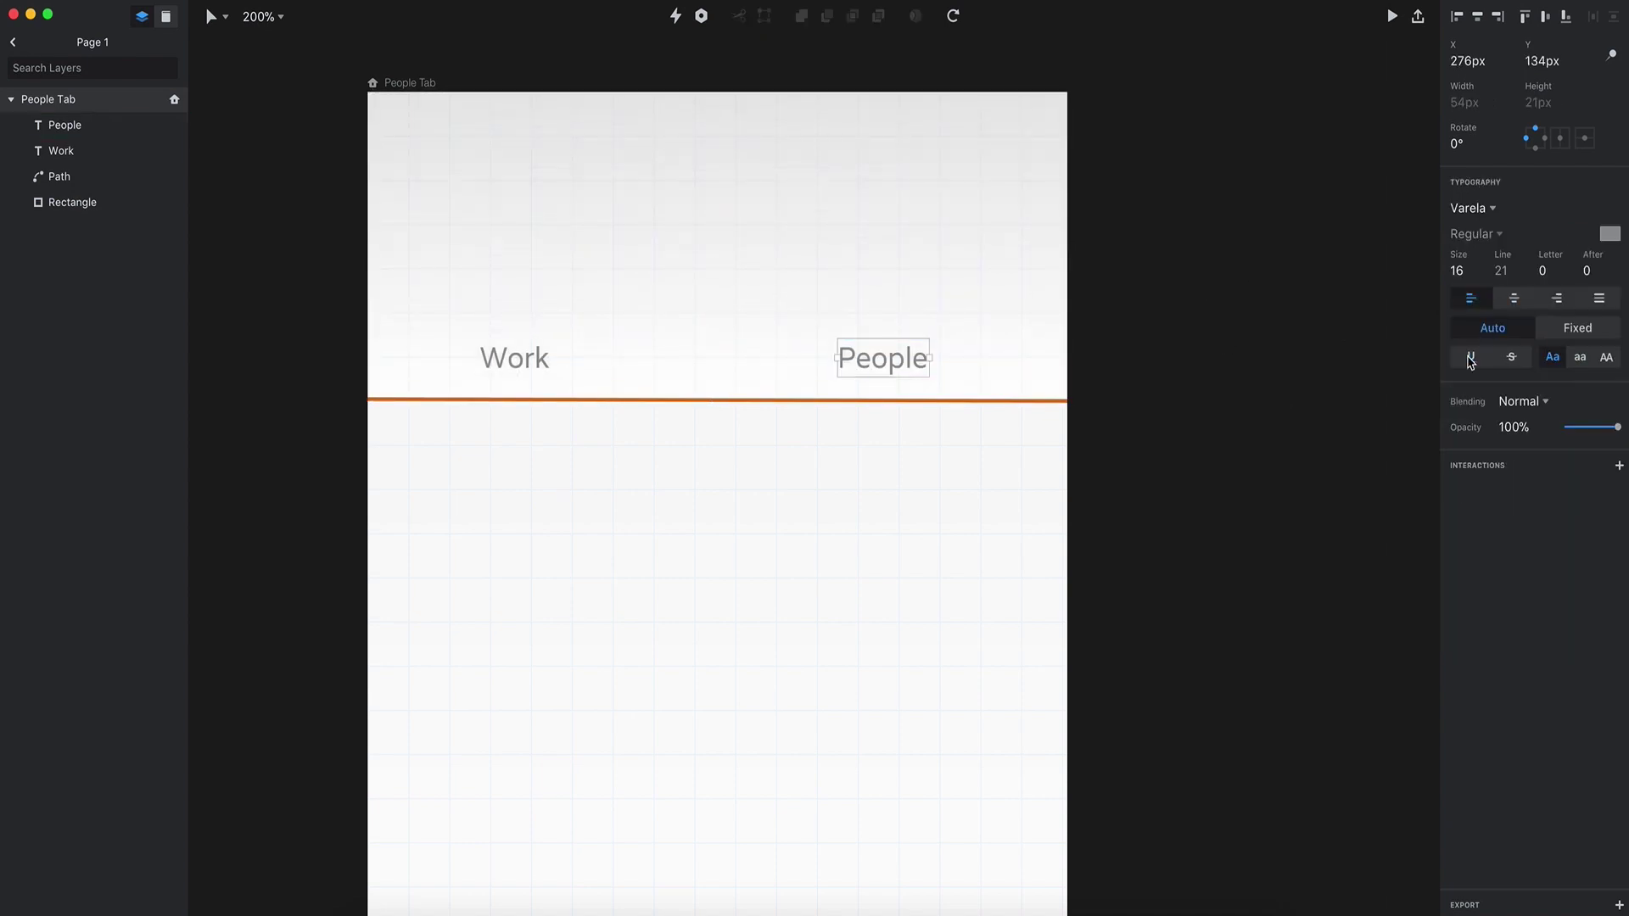
left_click(1610, 234)
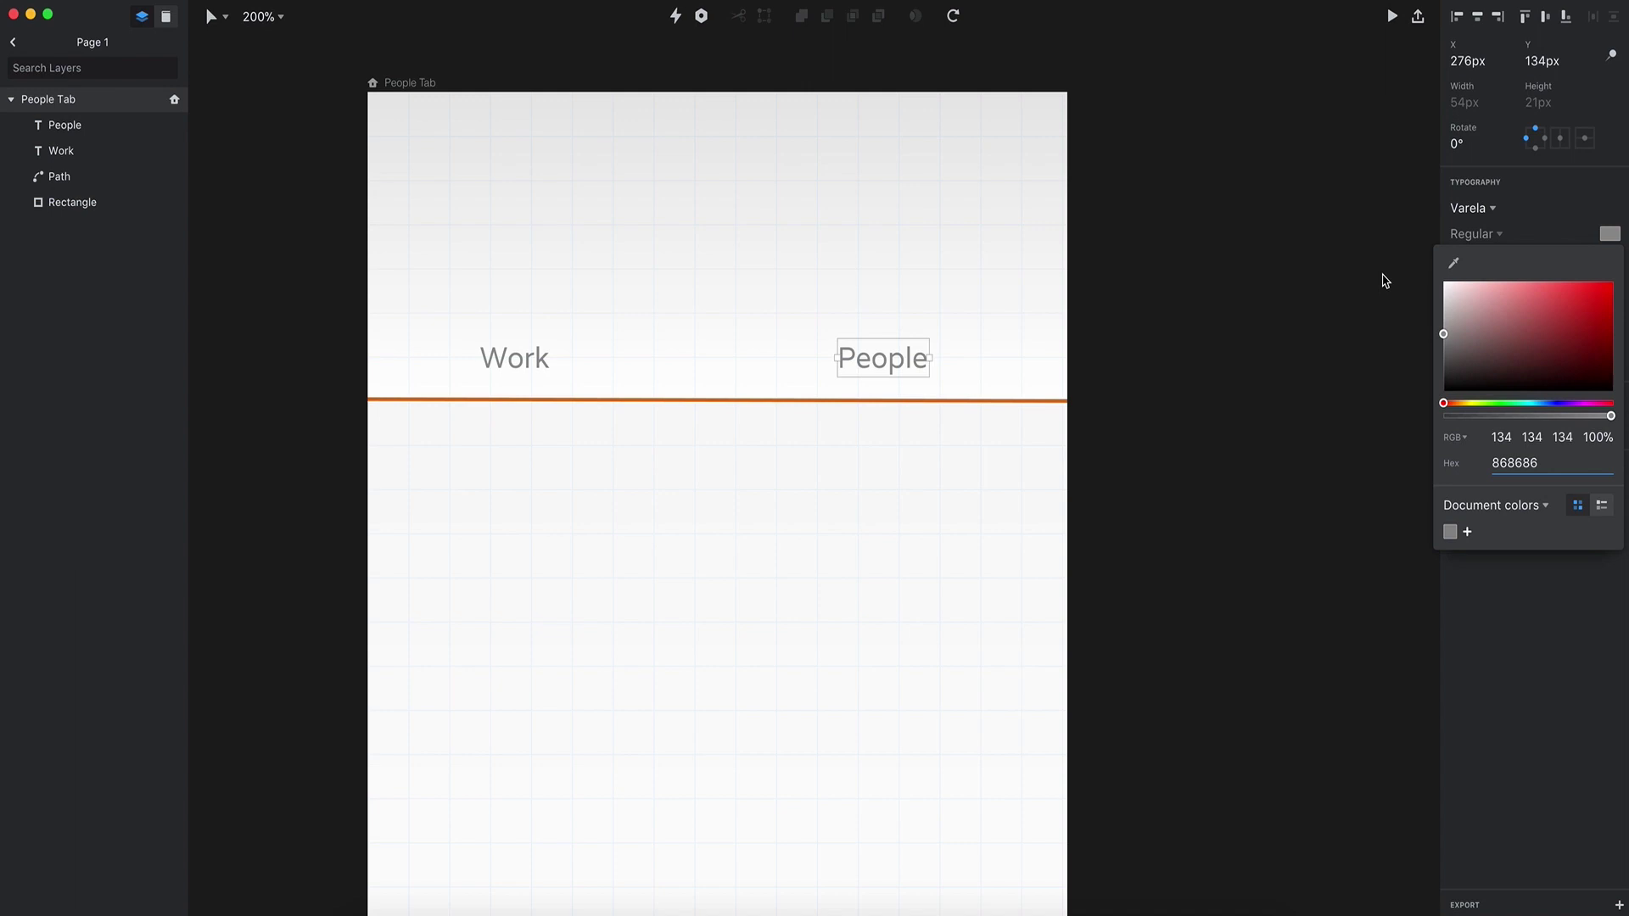
left_click(1453, 263)
left_click(1015, 402)
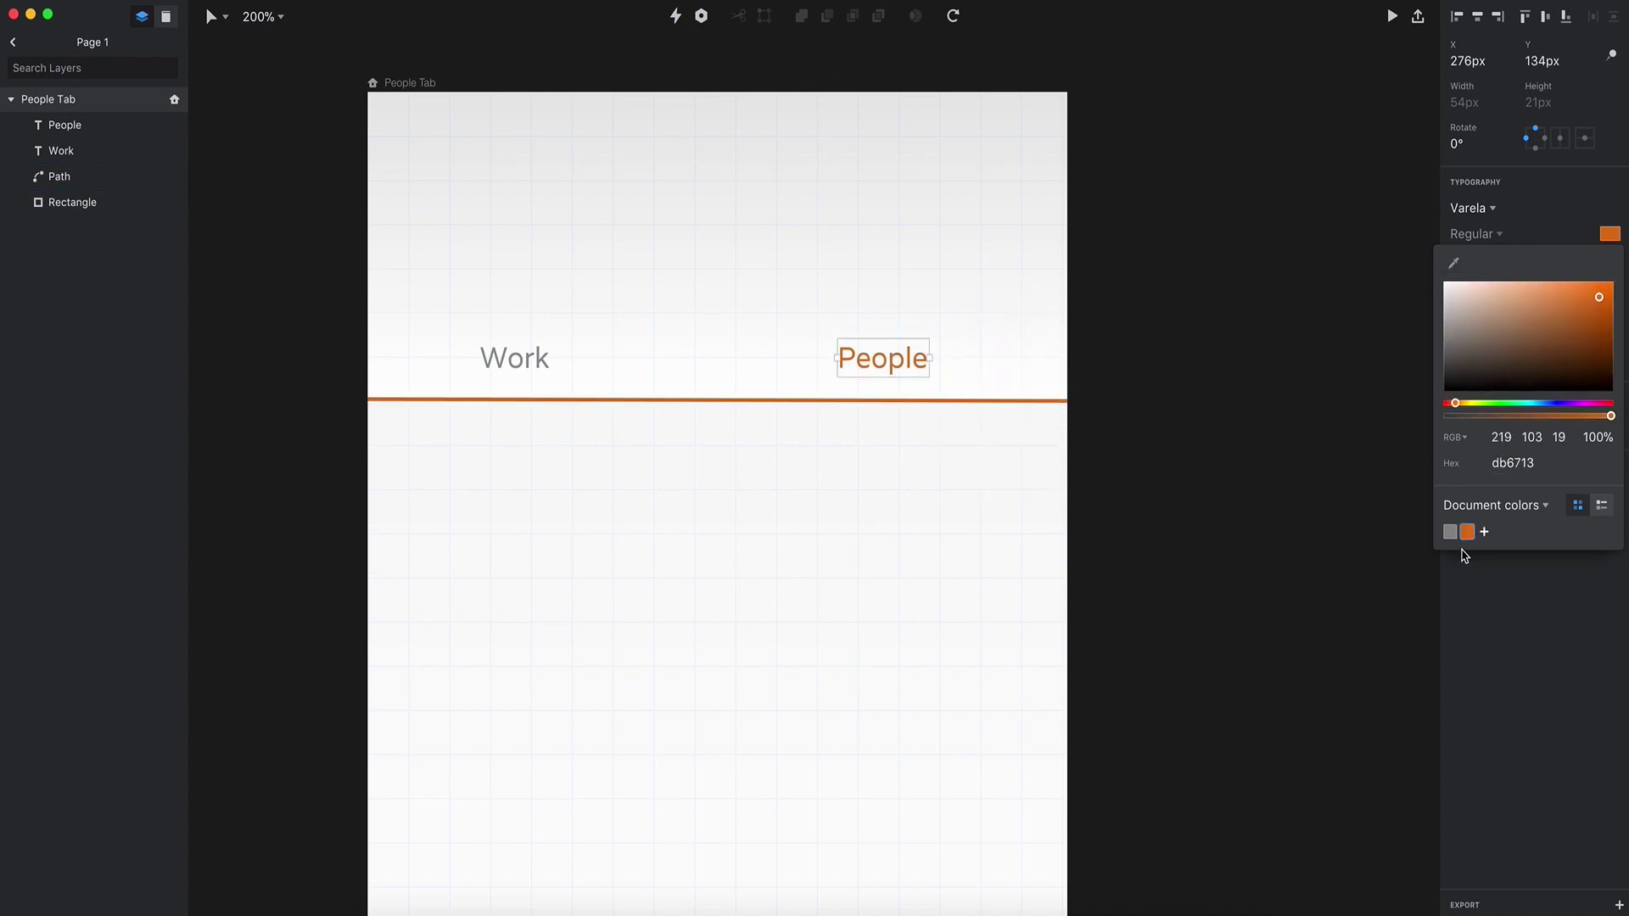
left_click(1189, 479)
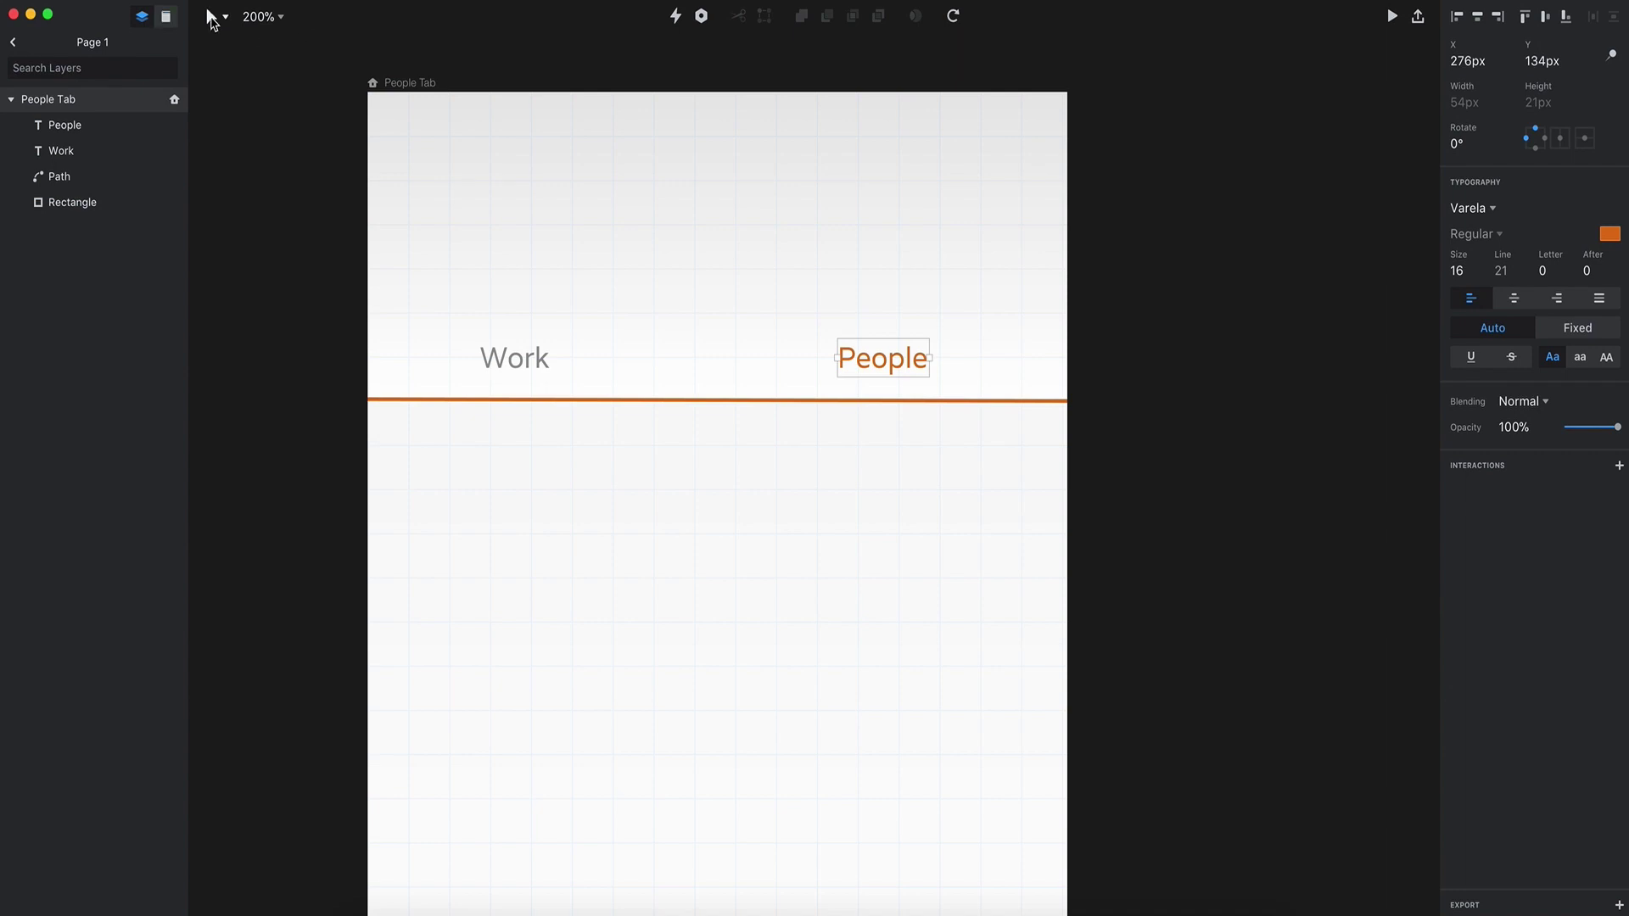
Step: Draw a horizontal Pen line about 193 px long under the "People" label, ending at the artboard's right edge
left_click(211, 19)
left_click(212, 122)
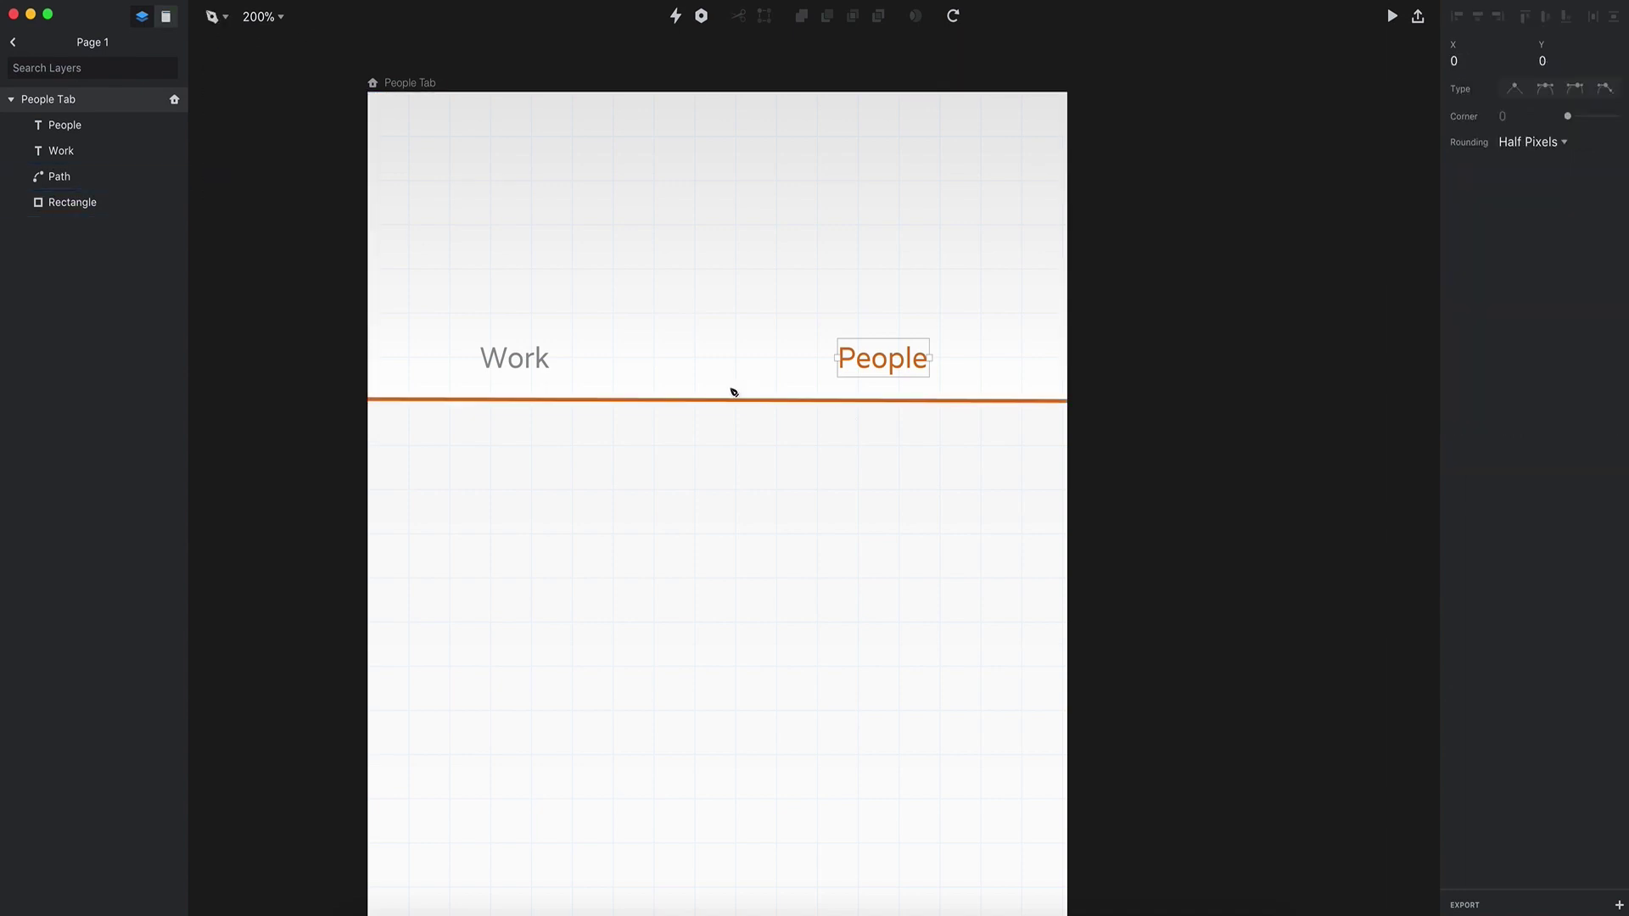
left_click(739, 395)
left_click(1067, 395)
key("Escape")
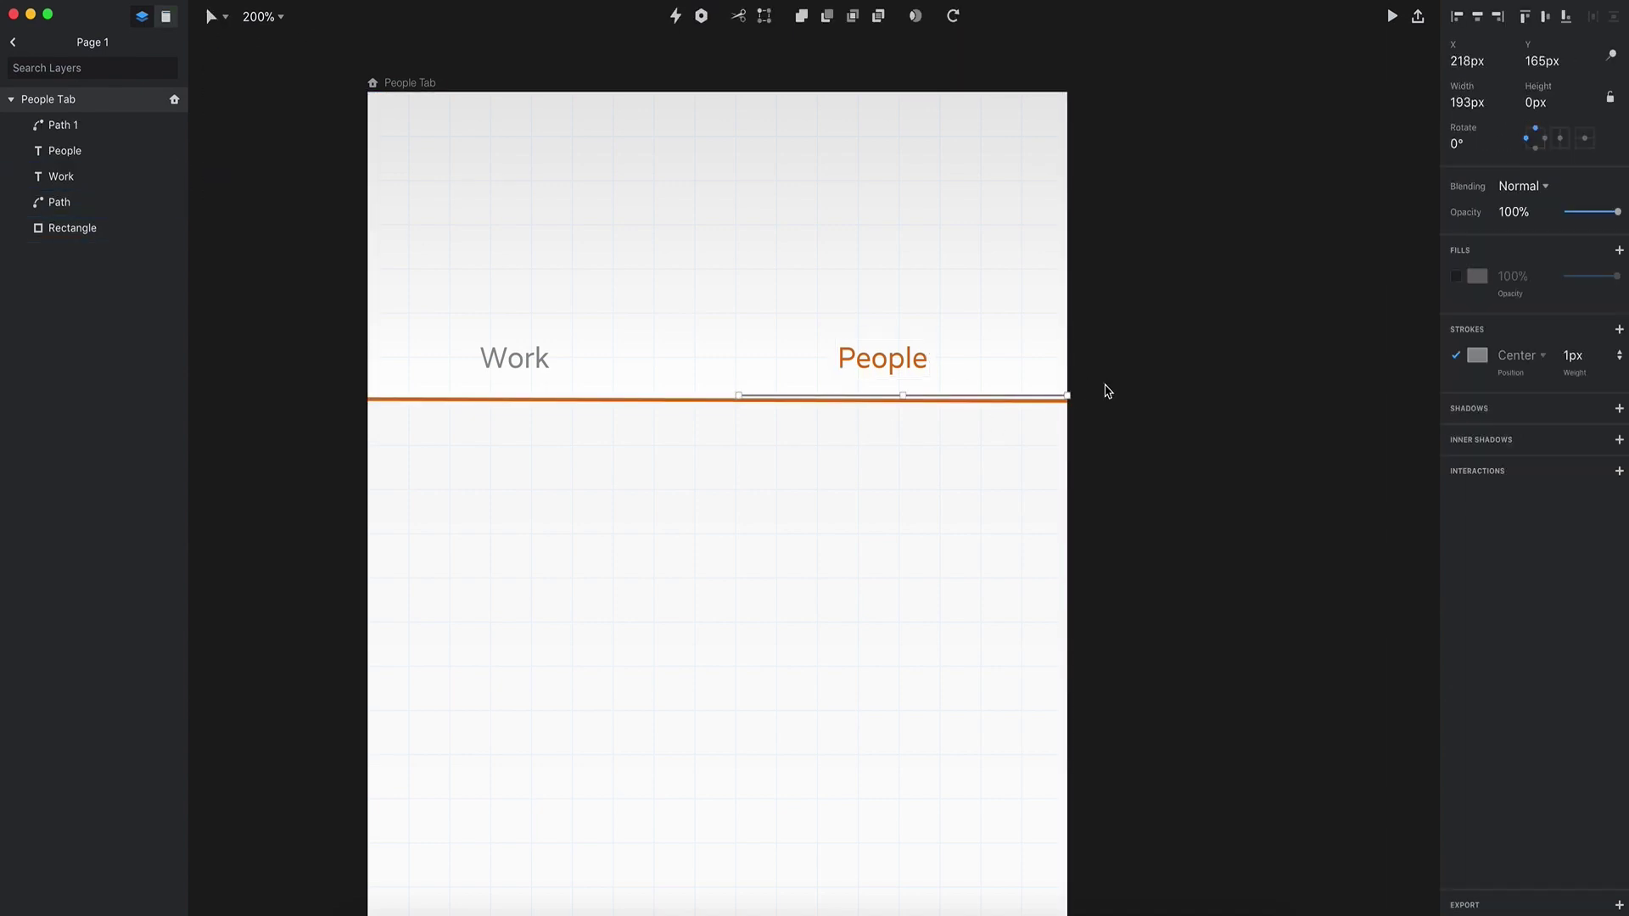
Step: Give the short line under "People" an orange stroke 3 px thick and nudge it down onto the long line
left_click(1477, 354)
left_click(1453, 655)
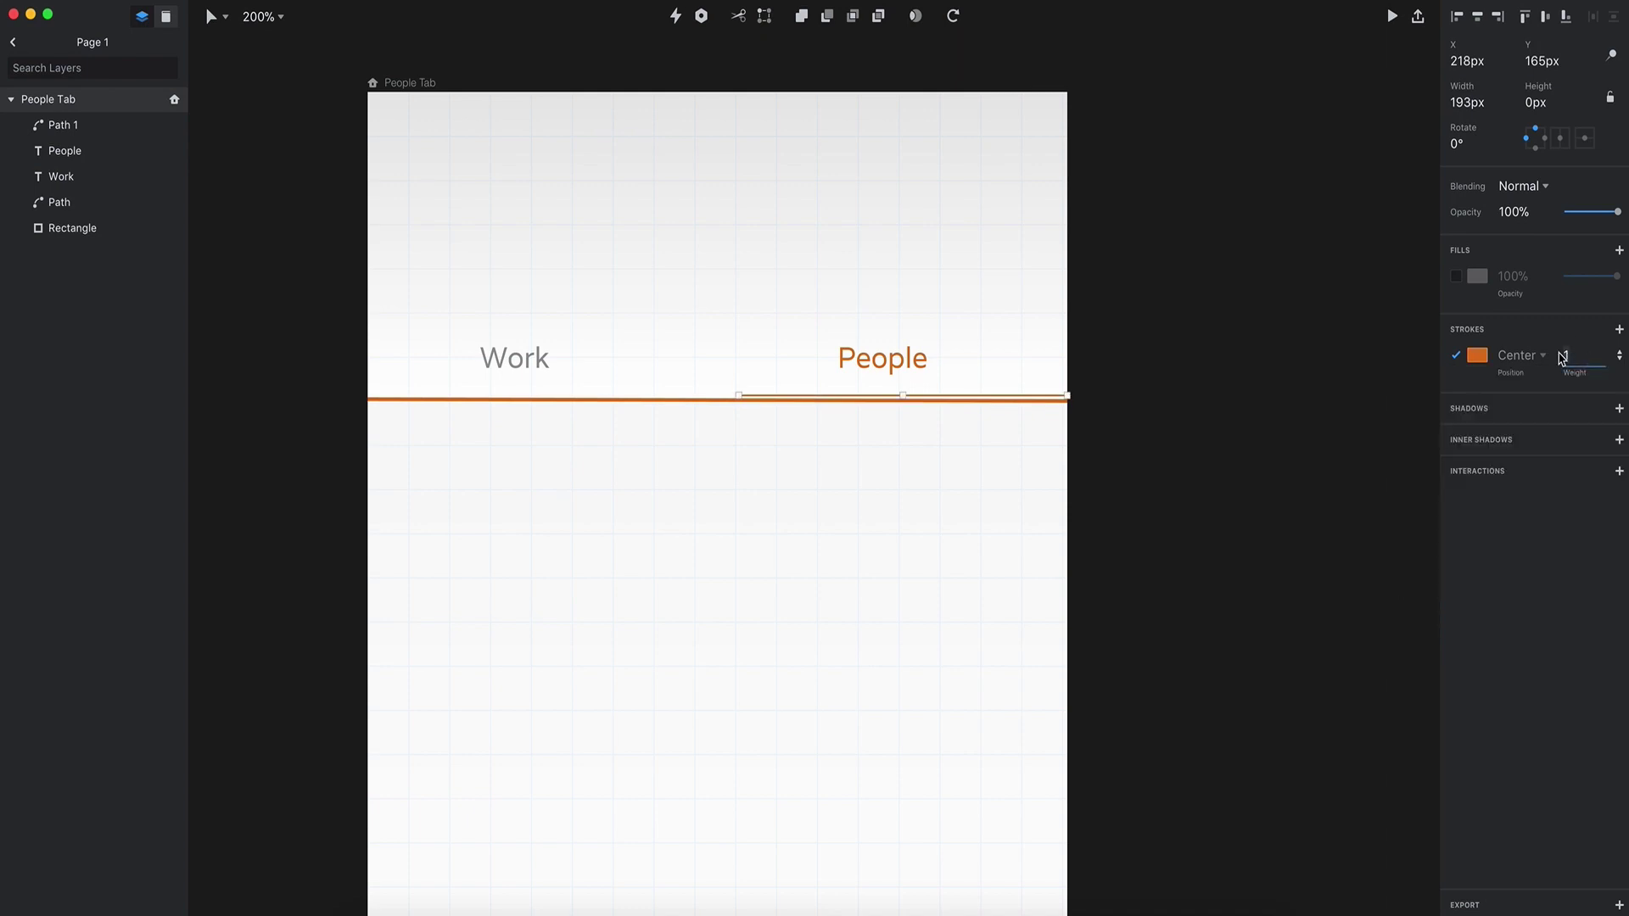
type("3")
key("Return")
key("Down")
left_click(1169, 348)
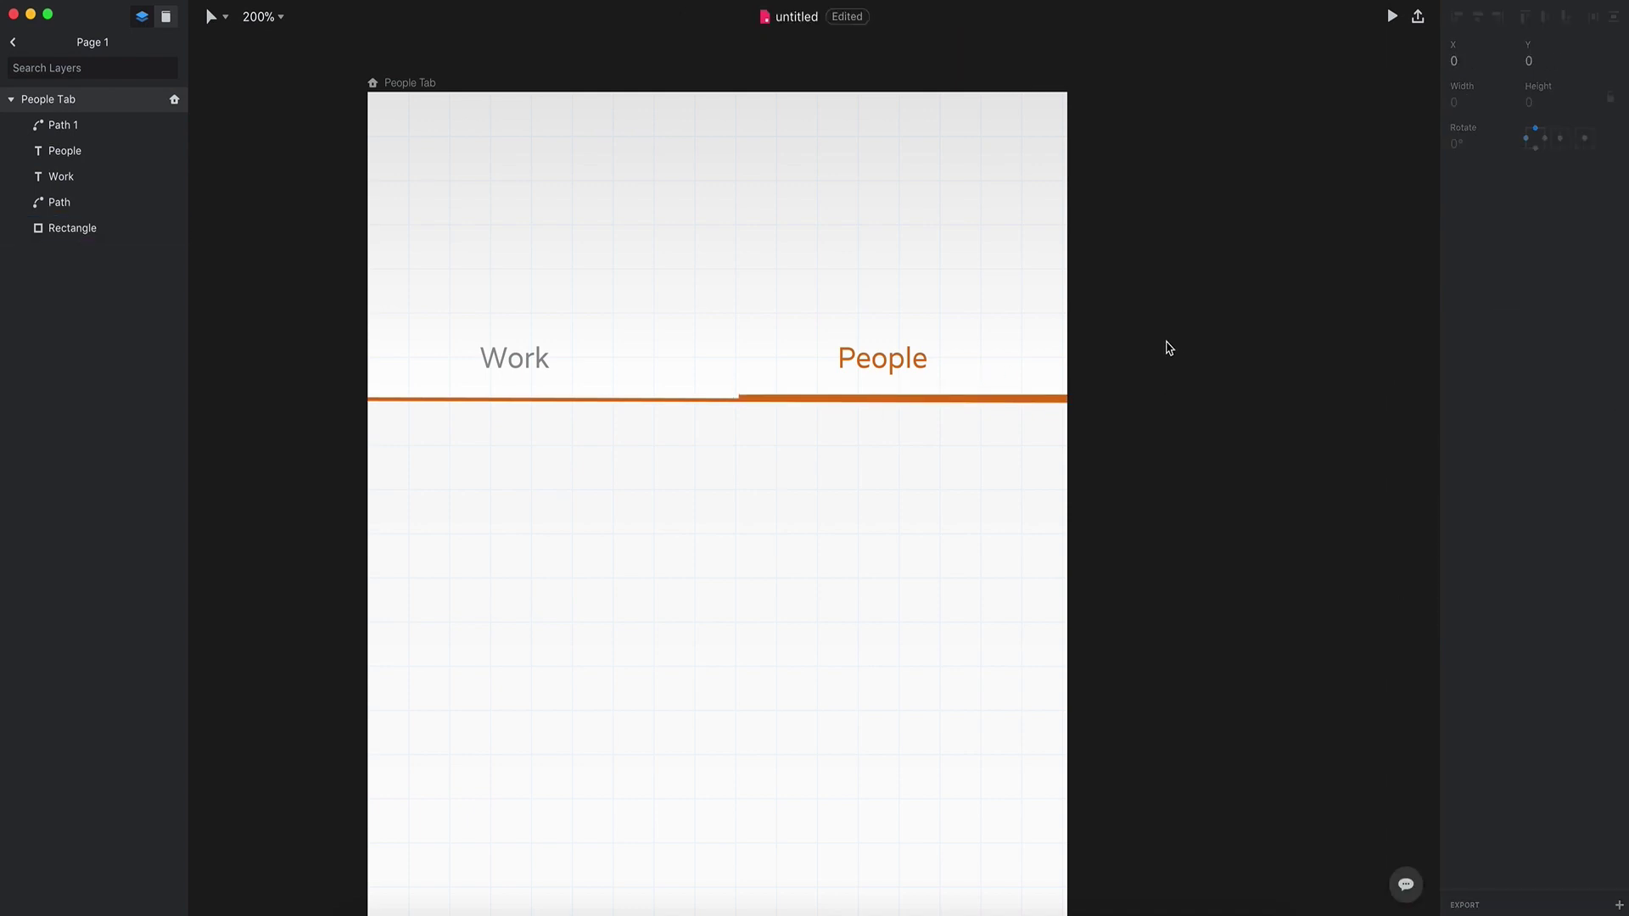
Step: Place a copy of the orange "People" label above "Work" and change its text to "Wizard of Oz"
left_click_drag(917, 355, 507, 230)
double_click(506, 228)
type("Wizard of ")
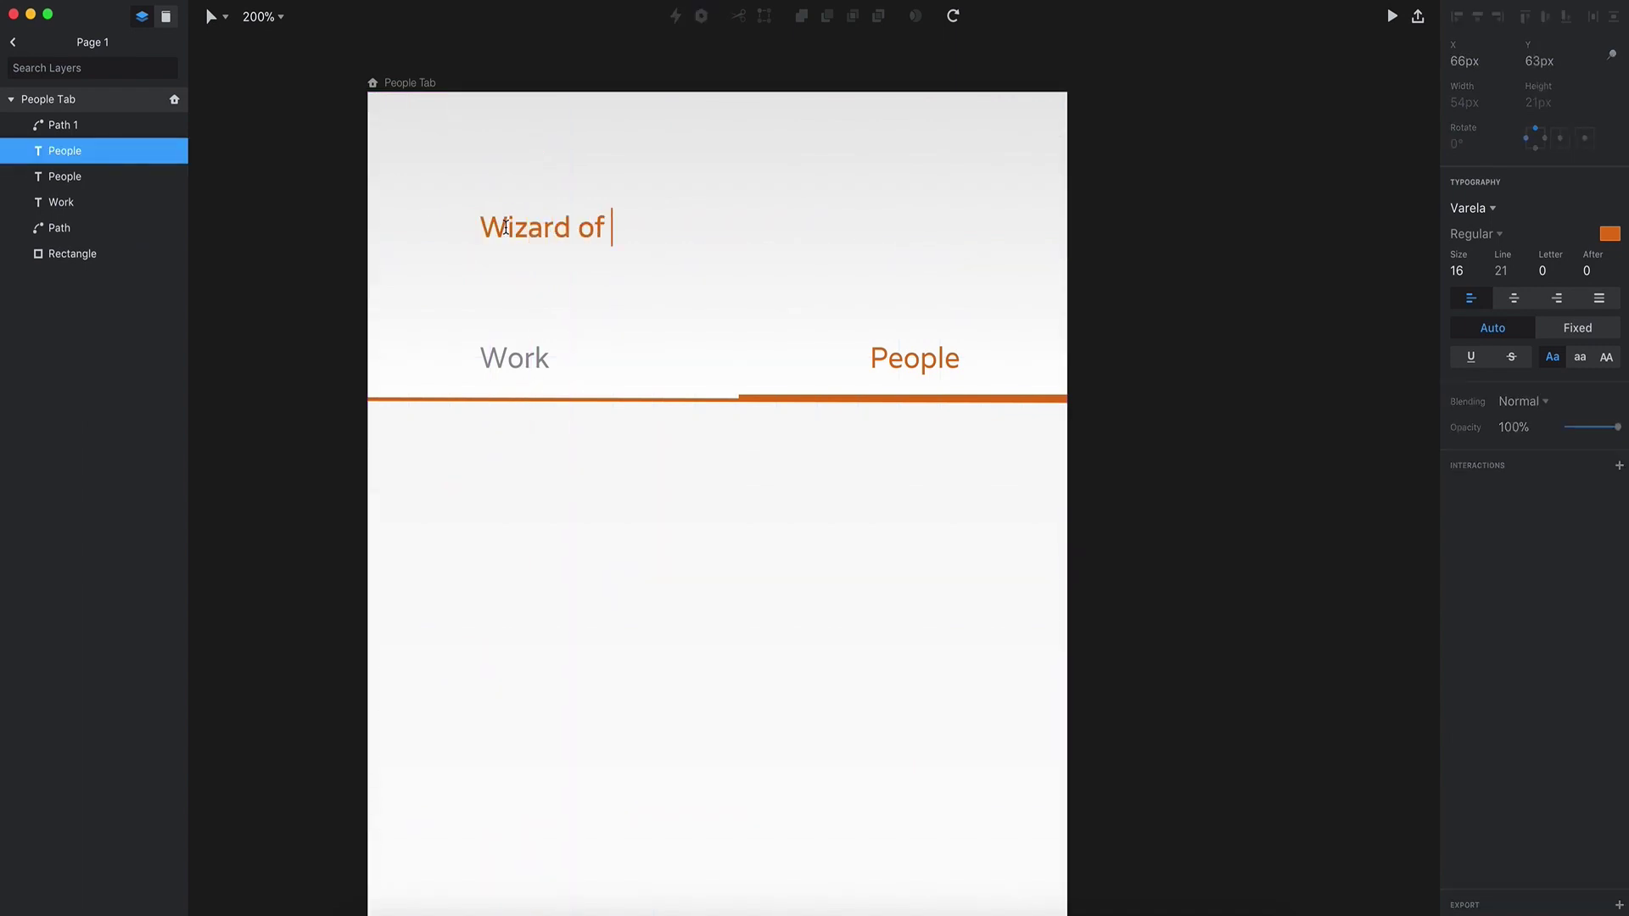
type("Oz")
key("Escape")
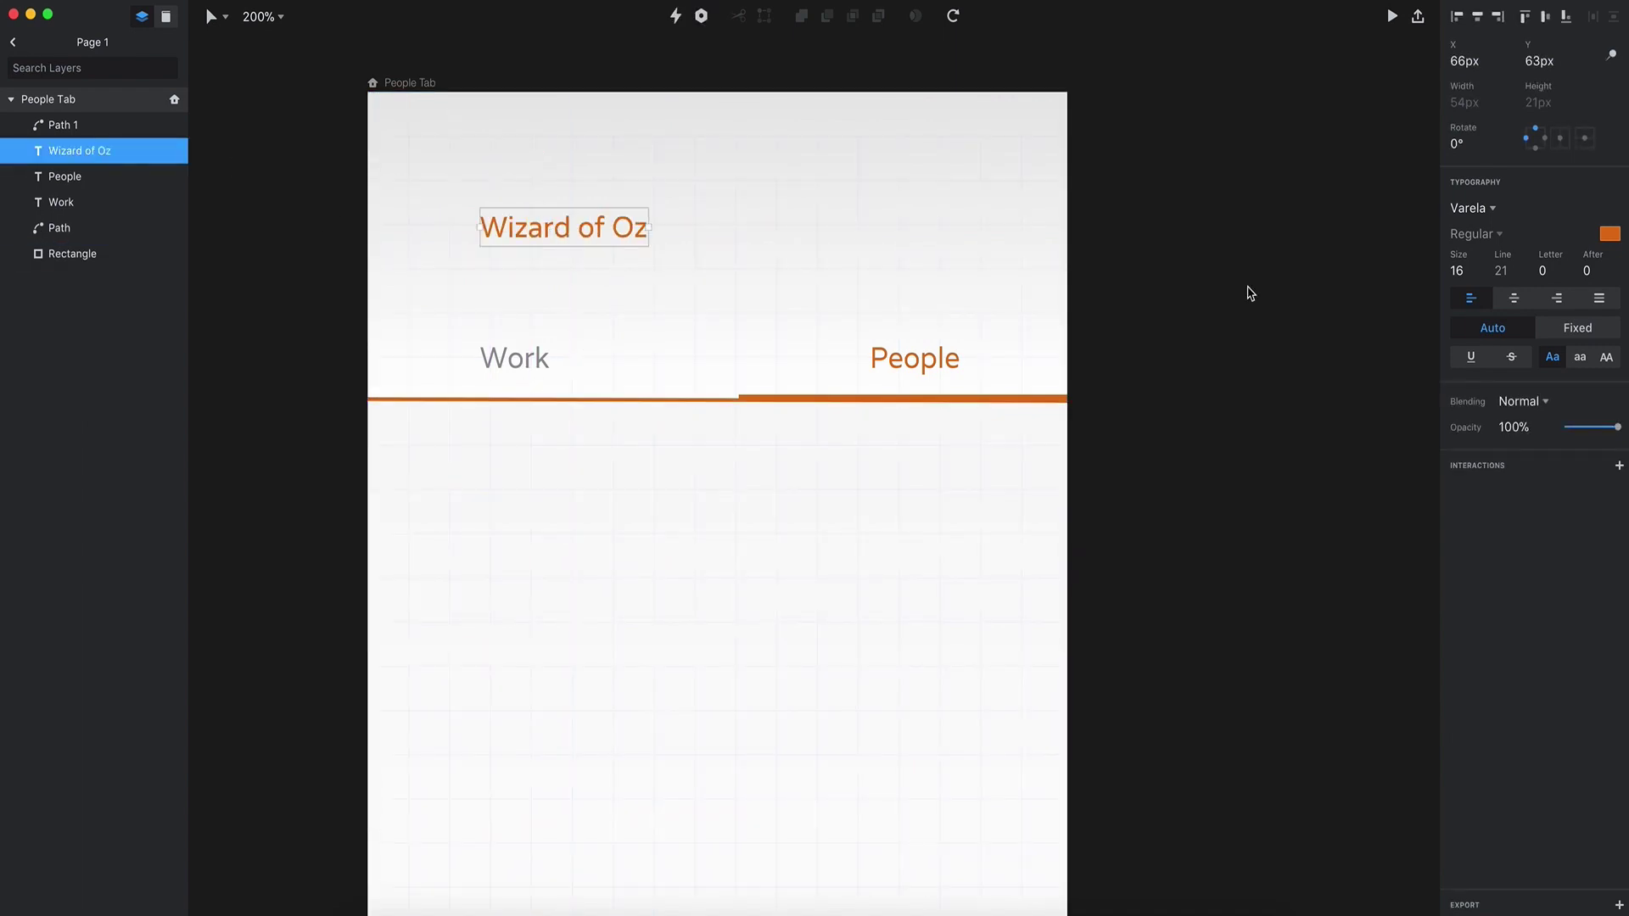
Step: Move the "Wizard of Oz" title down at font size 24 and place a size 16 copy above it
left_click_drag(566, 239, 527, 257)
left_click(1247, 243)
left_click_drag(529, 256, 531, 198, "alt")
type("16")
key("Return")
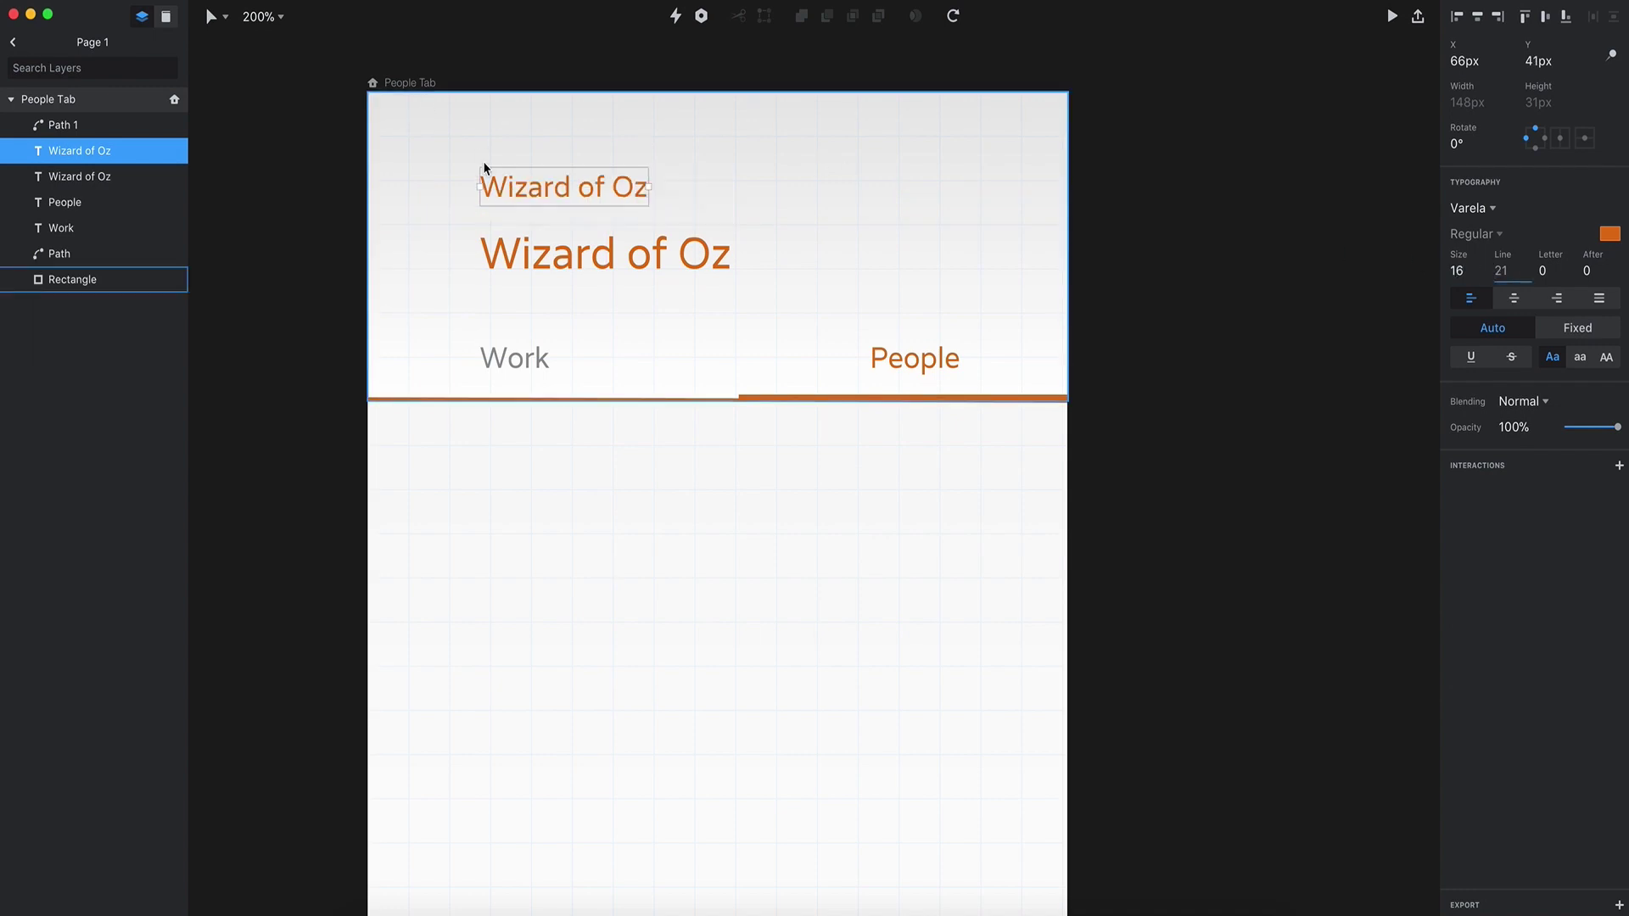
Step: Change the upper copy's text to "Due in 12 Days" and move it down to Y 48 px, close above the title
double_click(485, 180)
type("Due in 12 Days")
key("Escape")
left_click_drag(545, 194, 547, 206)
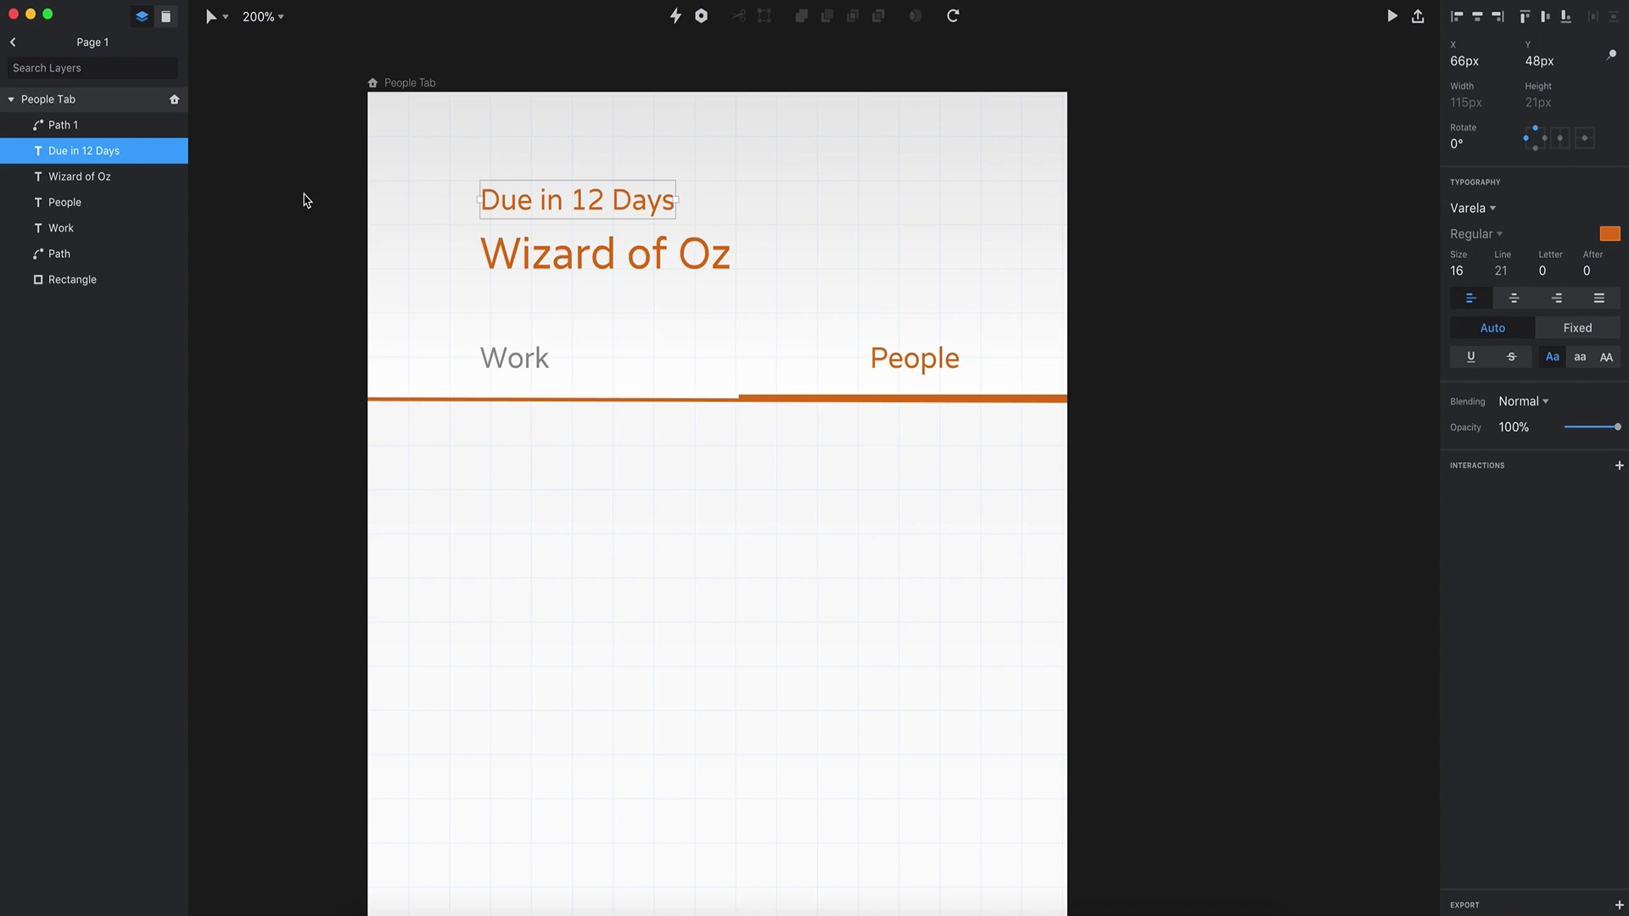
Step: Convert the "Wizard of Oz" title into a component named H1 and return to Page 1
left_click(76, 175)
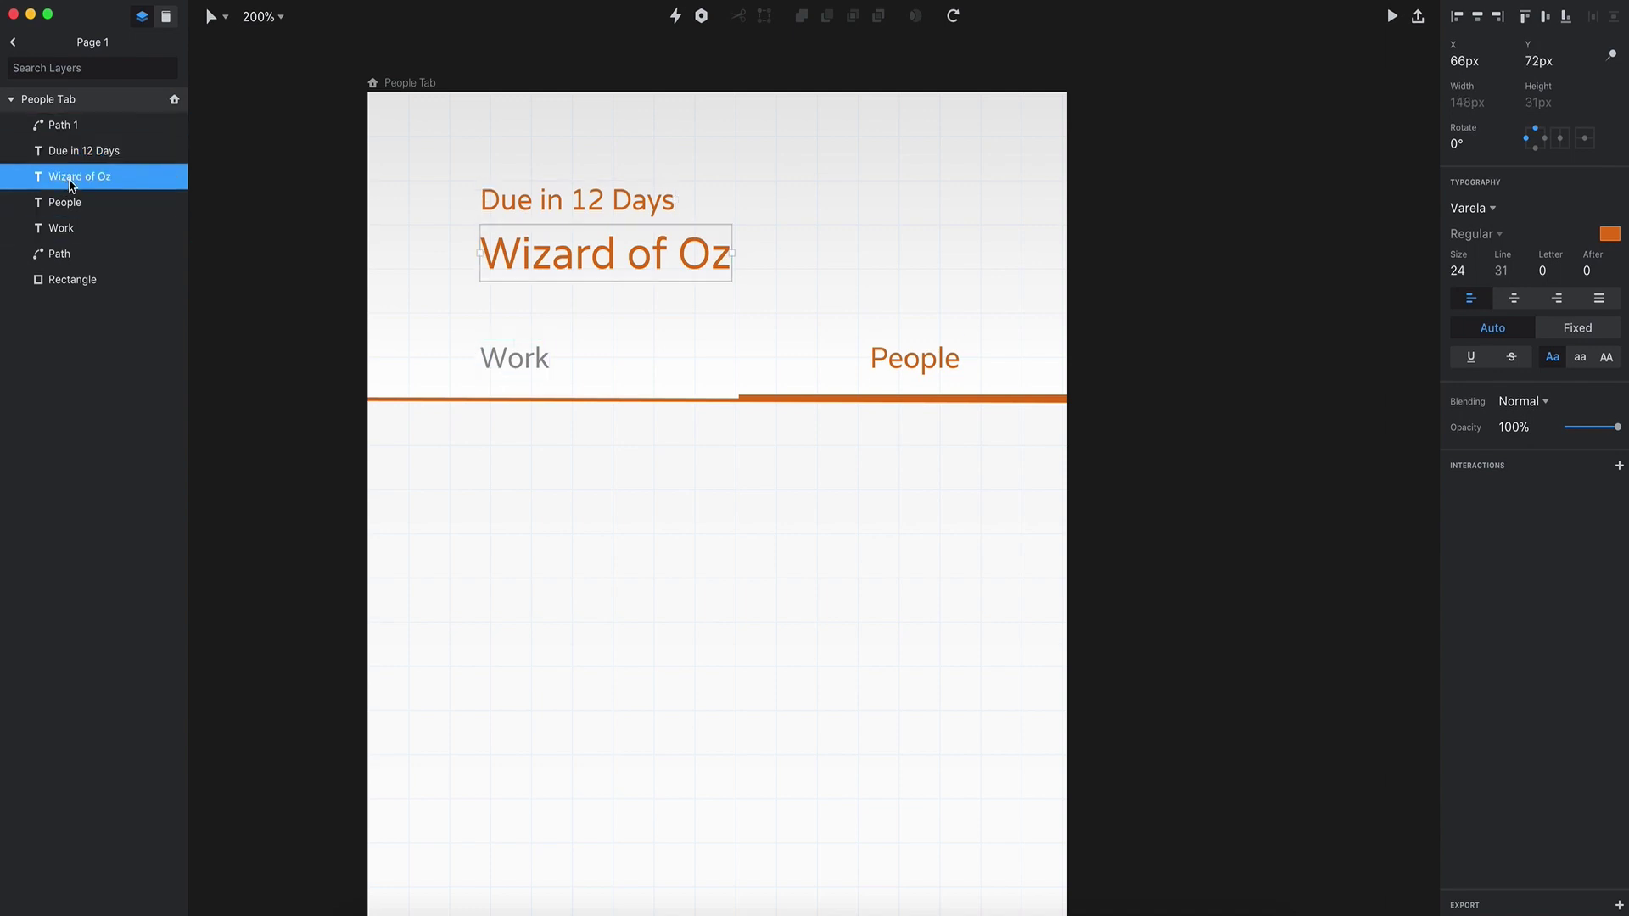
right_click(76, 176)
left_click(140, 326)
key("Return")
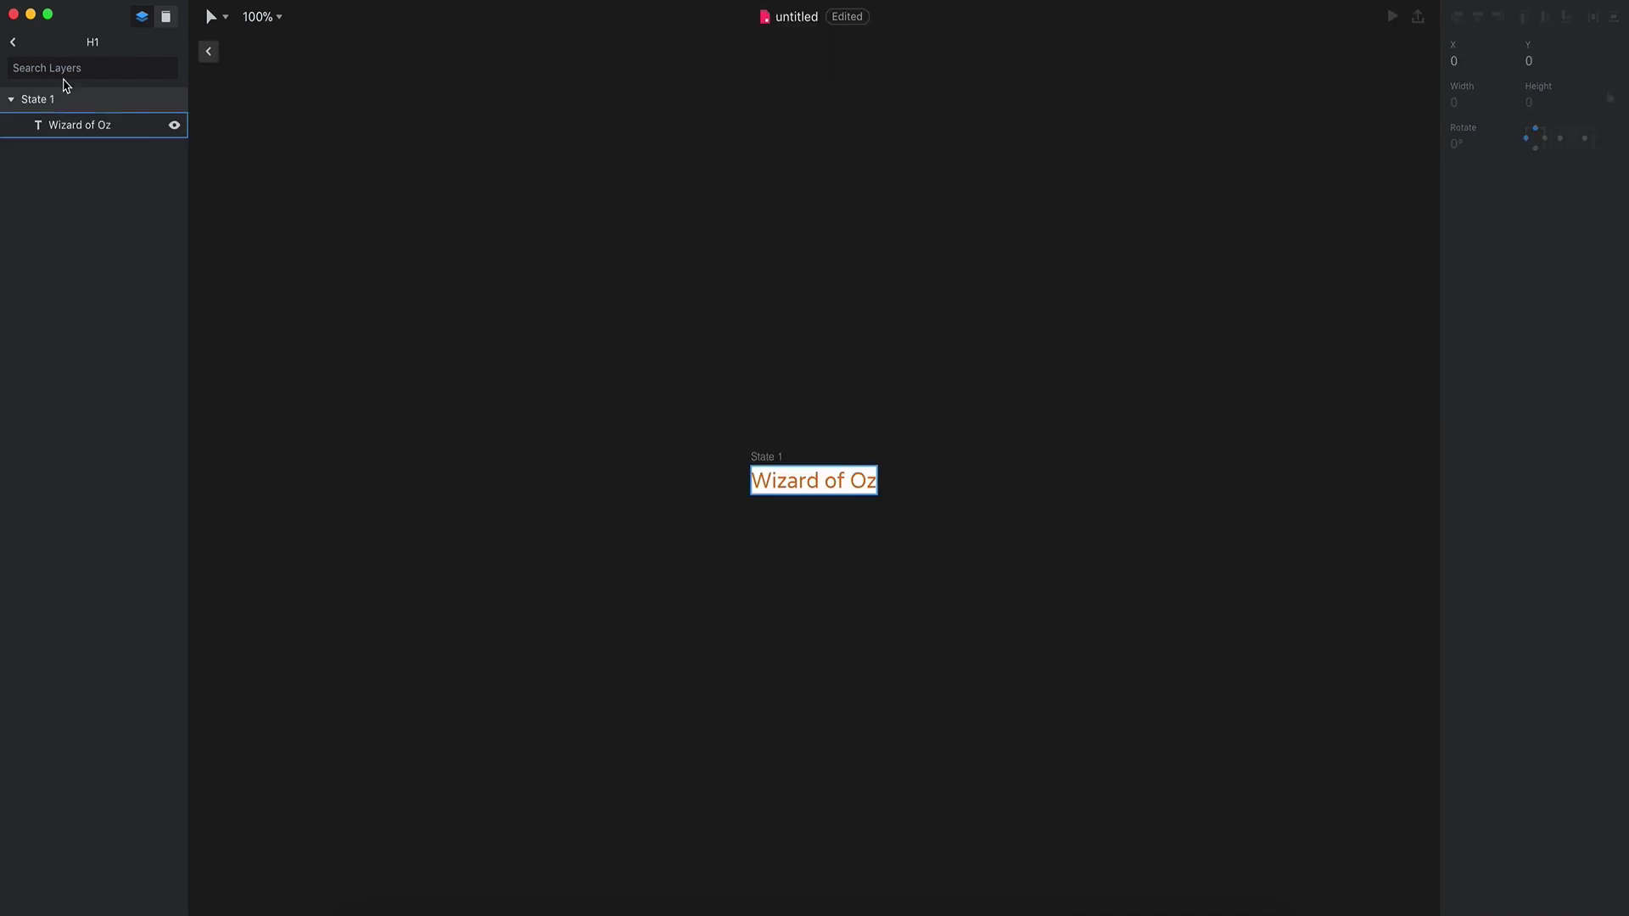
left_click(14, 43)
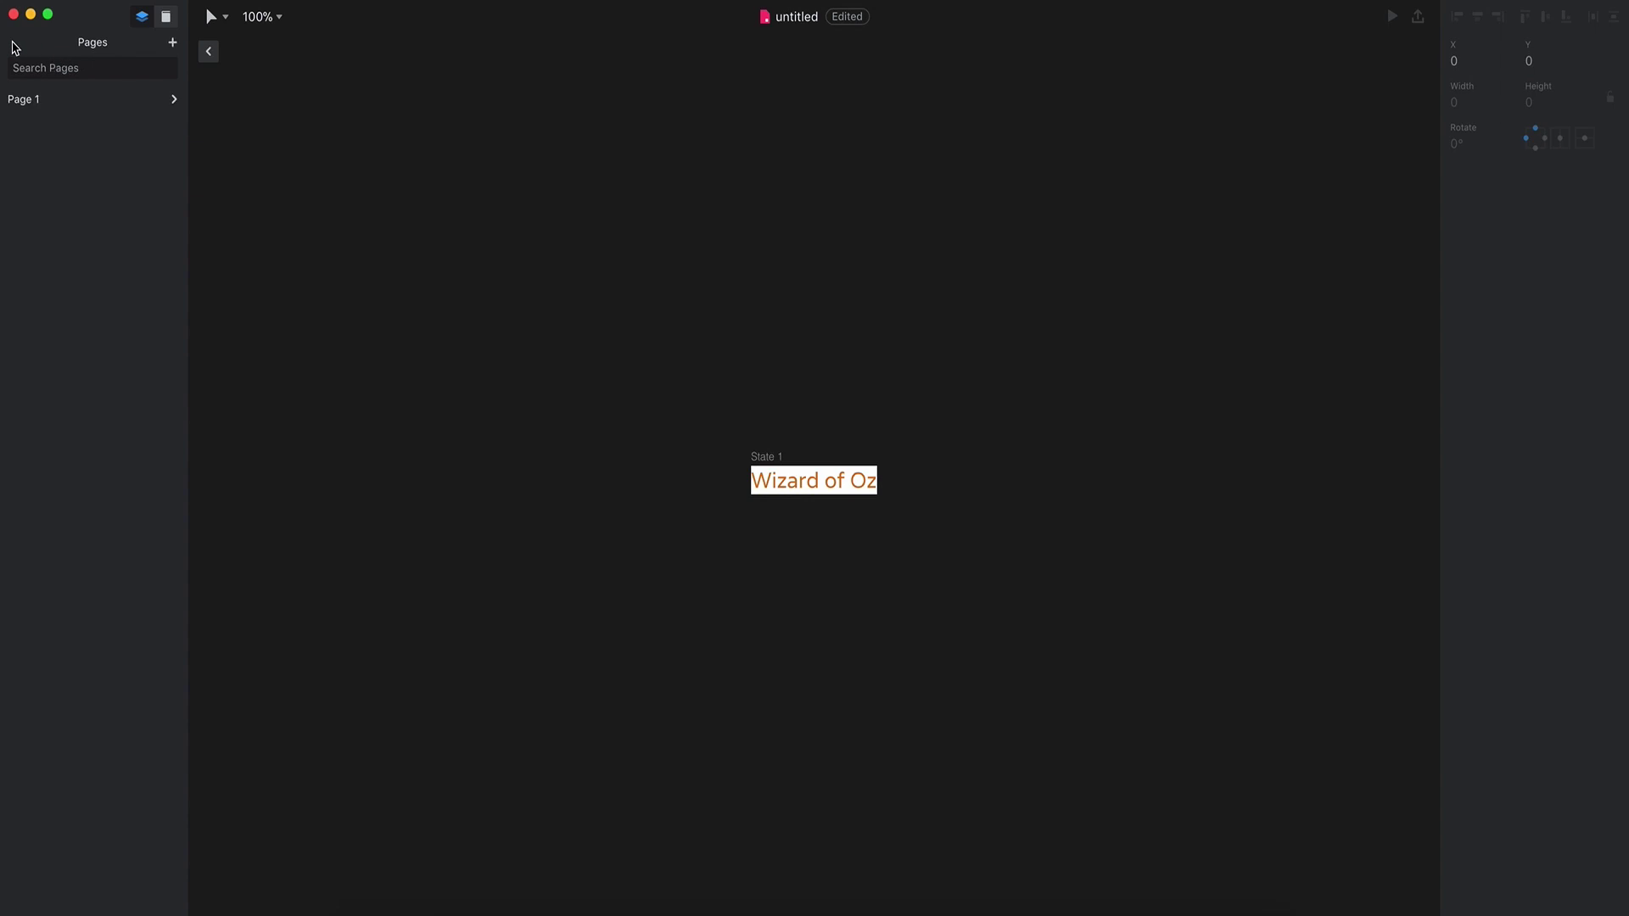
left_click(39, 100)
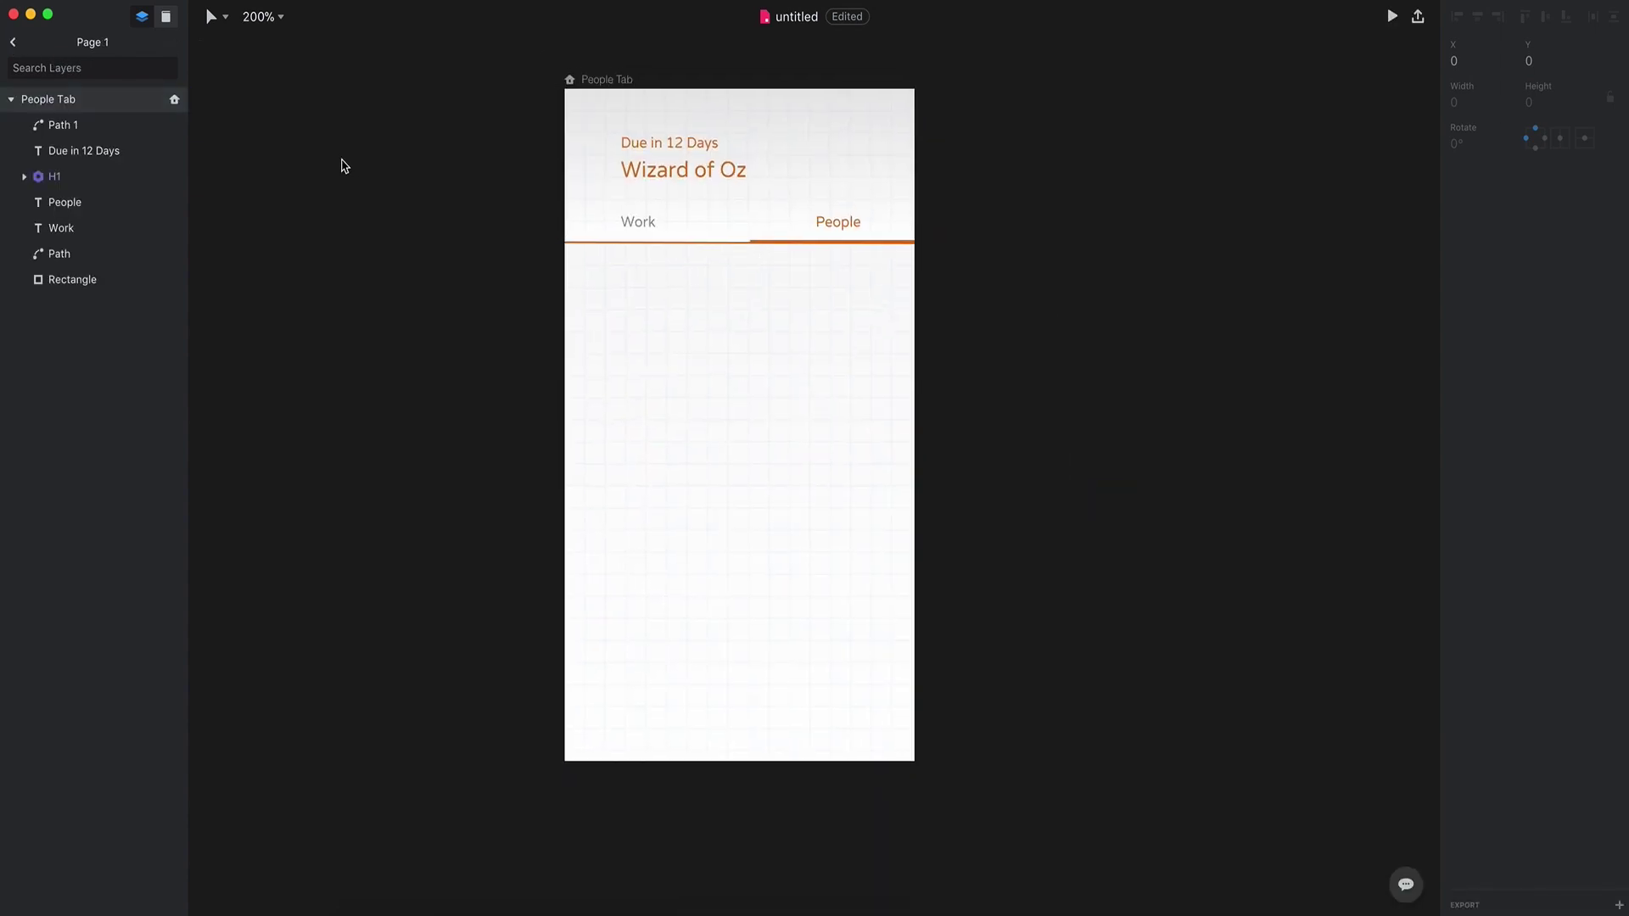
Step: Convert the "Due in 12 Days" text into a component named H2 and go back to the component library
left_click(104, 151)
right_click(108, 152)
left_click(155, 298)
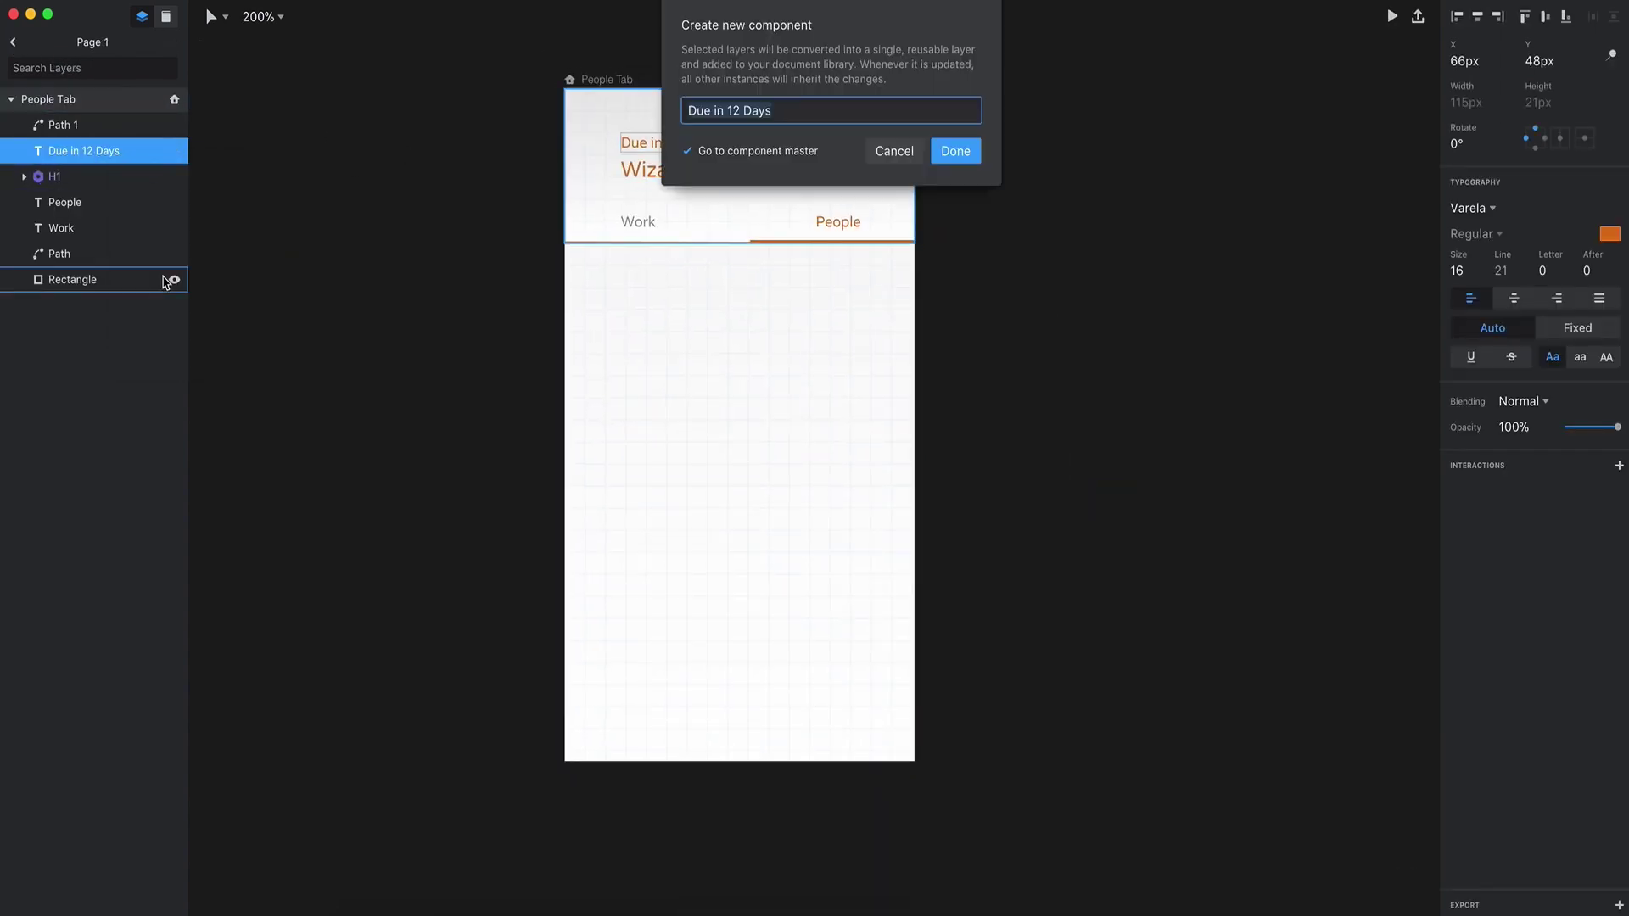
type("H2")
key("Return")
left_click(12, 43)
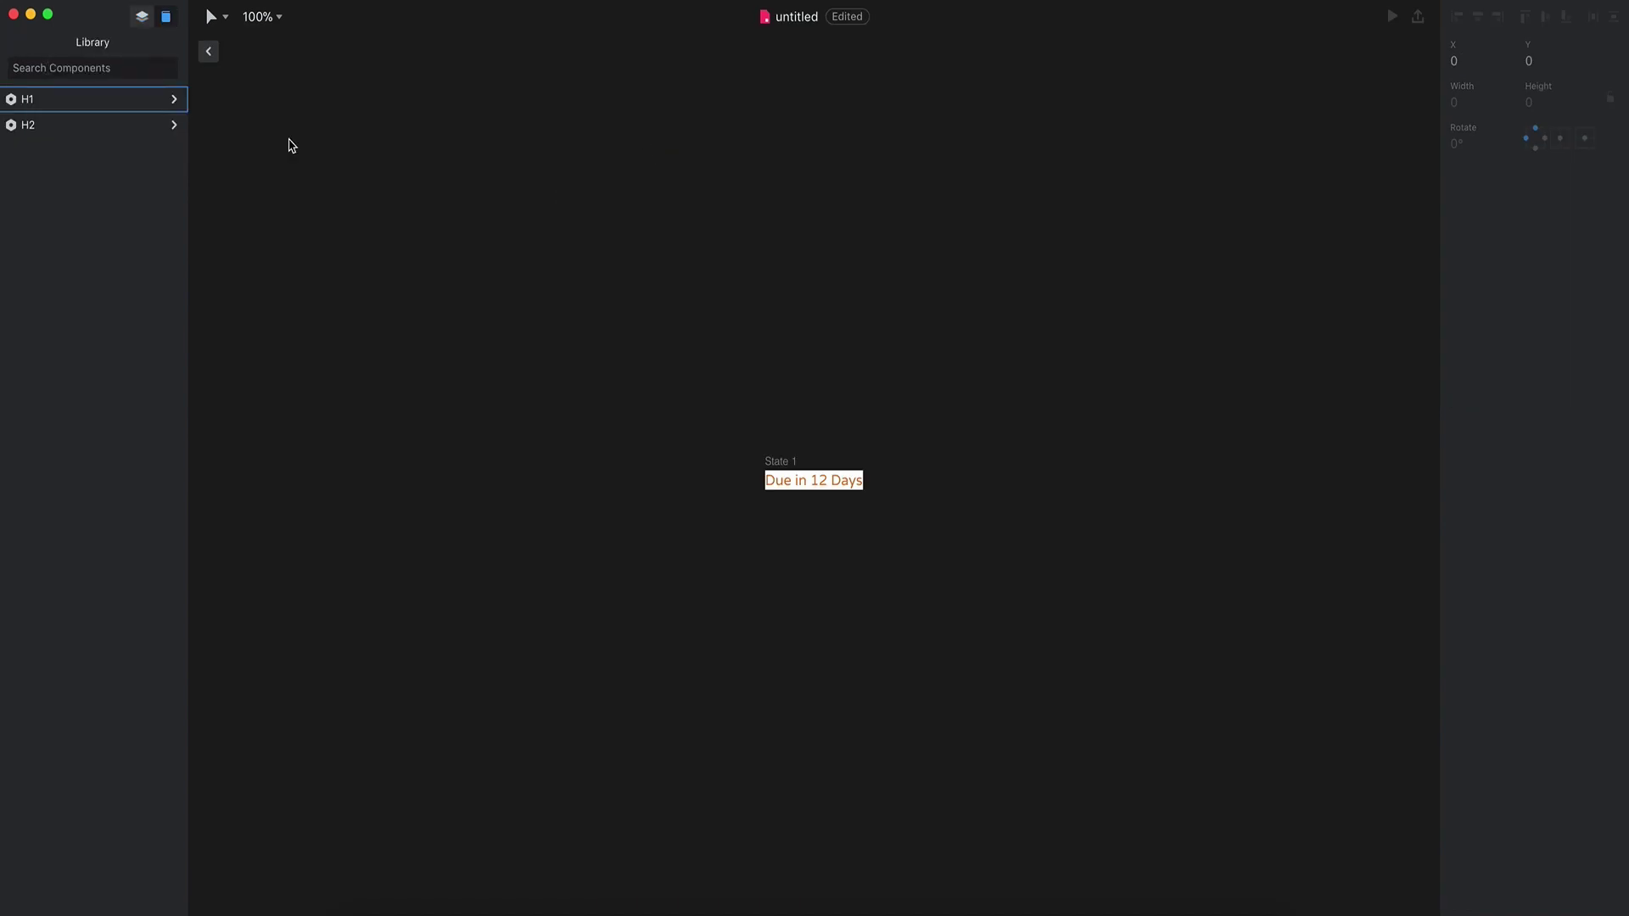
Step: Go back to Page 1 and convert all header layers, from Path 1 to Rectangle, into one component named Top Nav
left_click(141, 16)
left_click(90, 107)
left_click(13, 43)
left_click(172, 100)
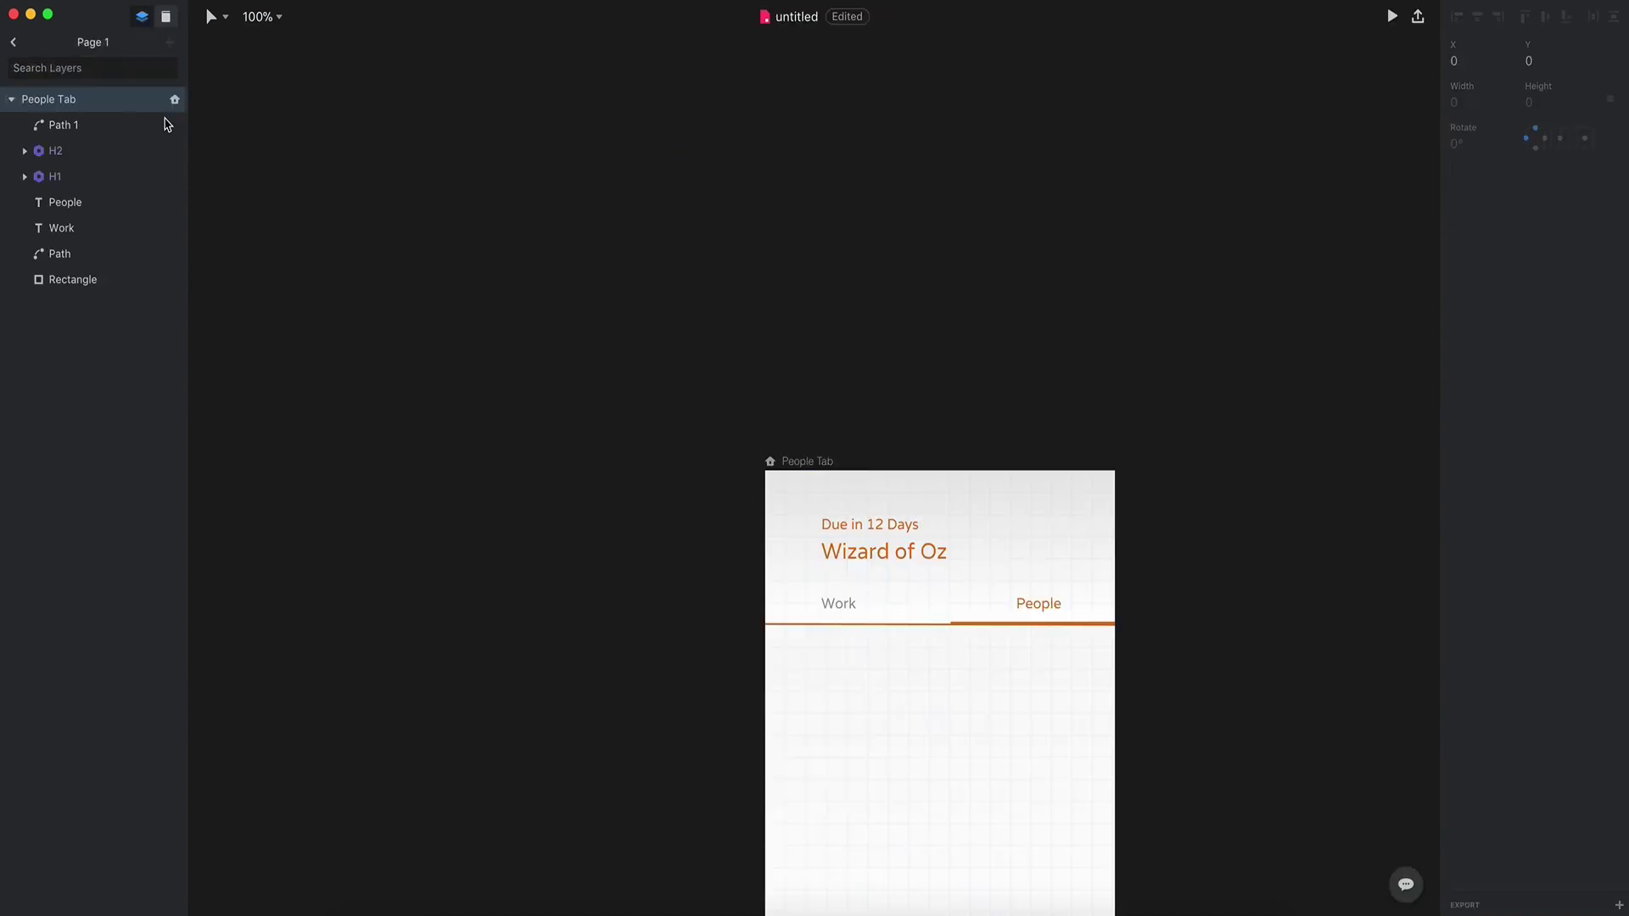
left_click(156, 126)
left_click(89, 275, "shift")
right_click(102, 229)
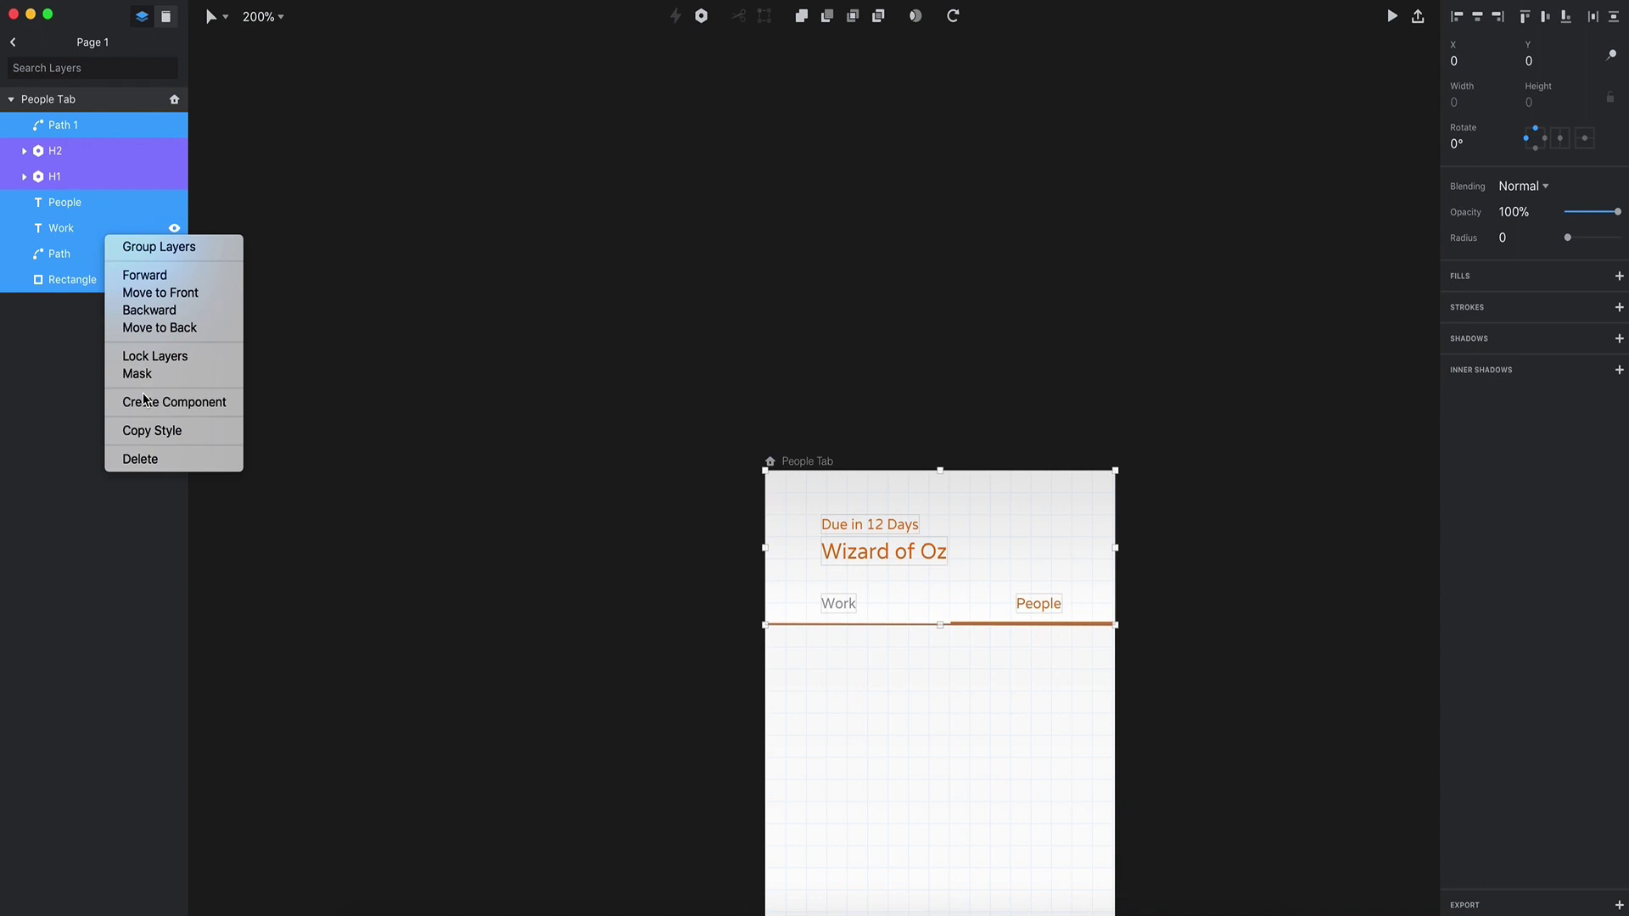
left_click(146, 396)
key("Return")
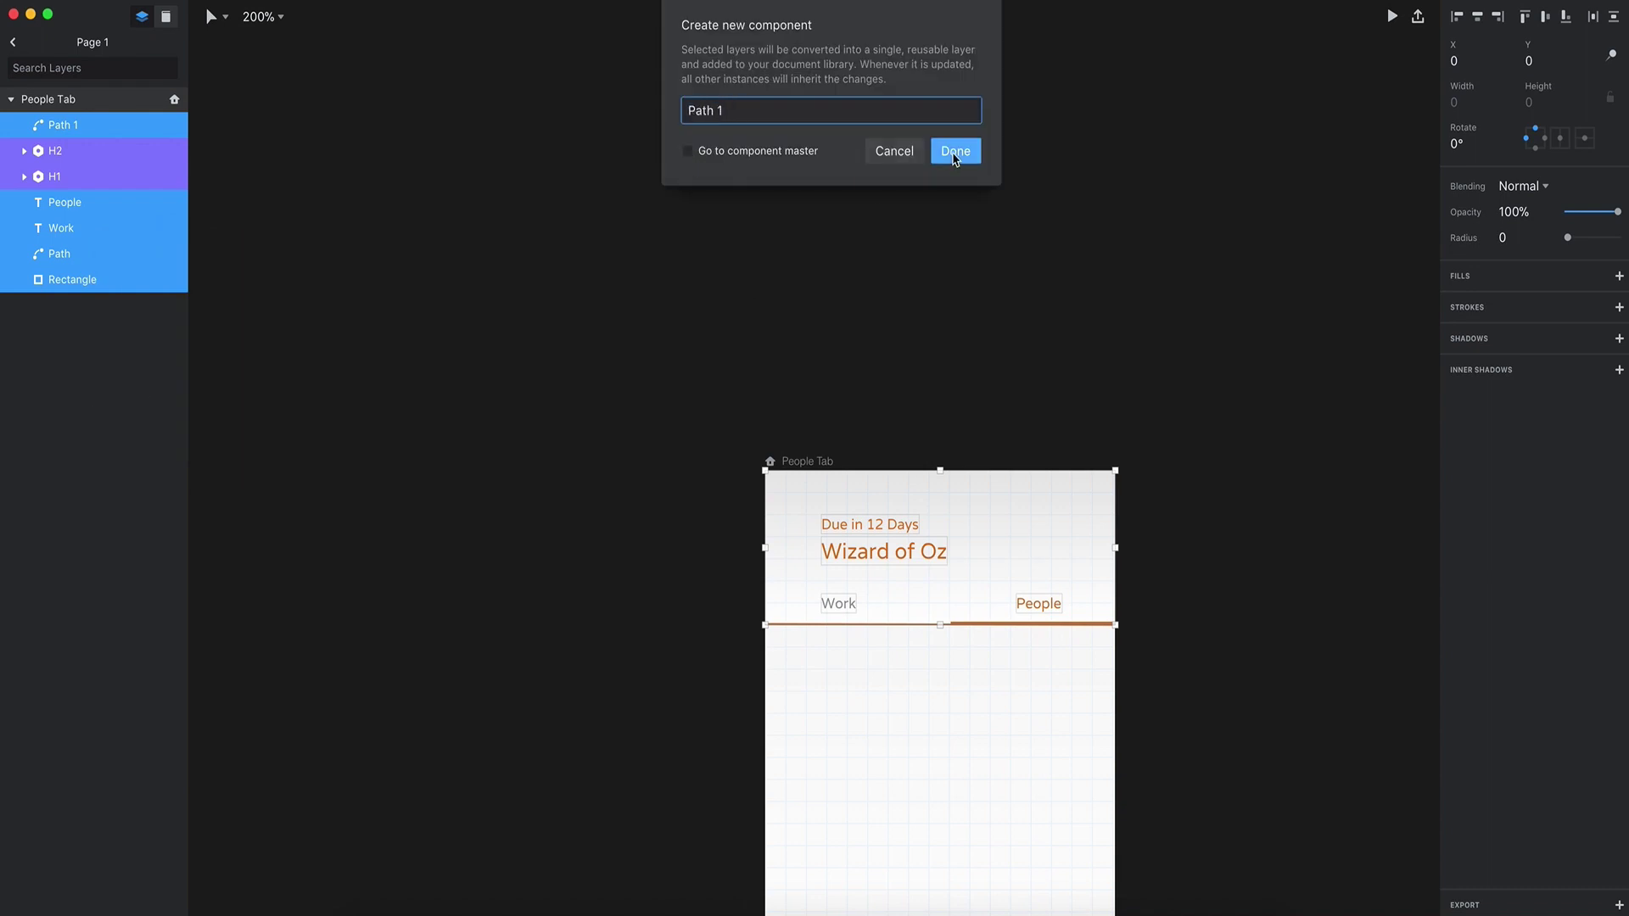
Step: Add a shadow to the Top Nav component with X 0, Y 2, blur 2 and spread 0
left_click_drag(901, 682, 751, 376)
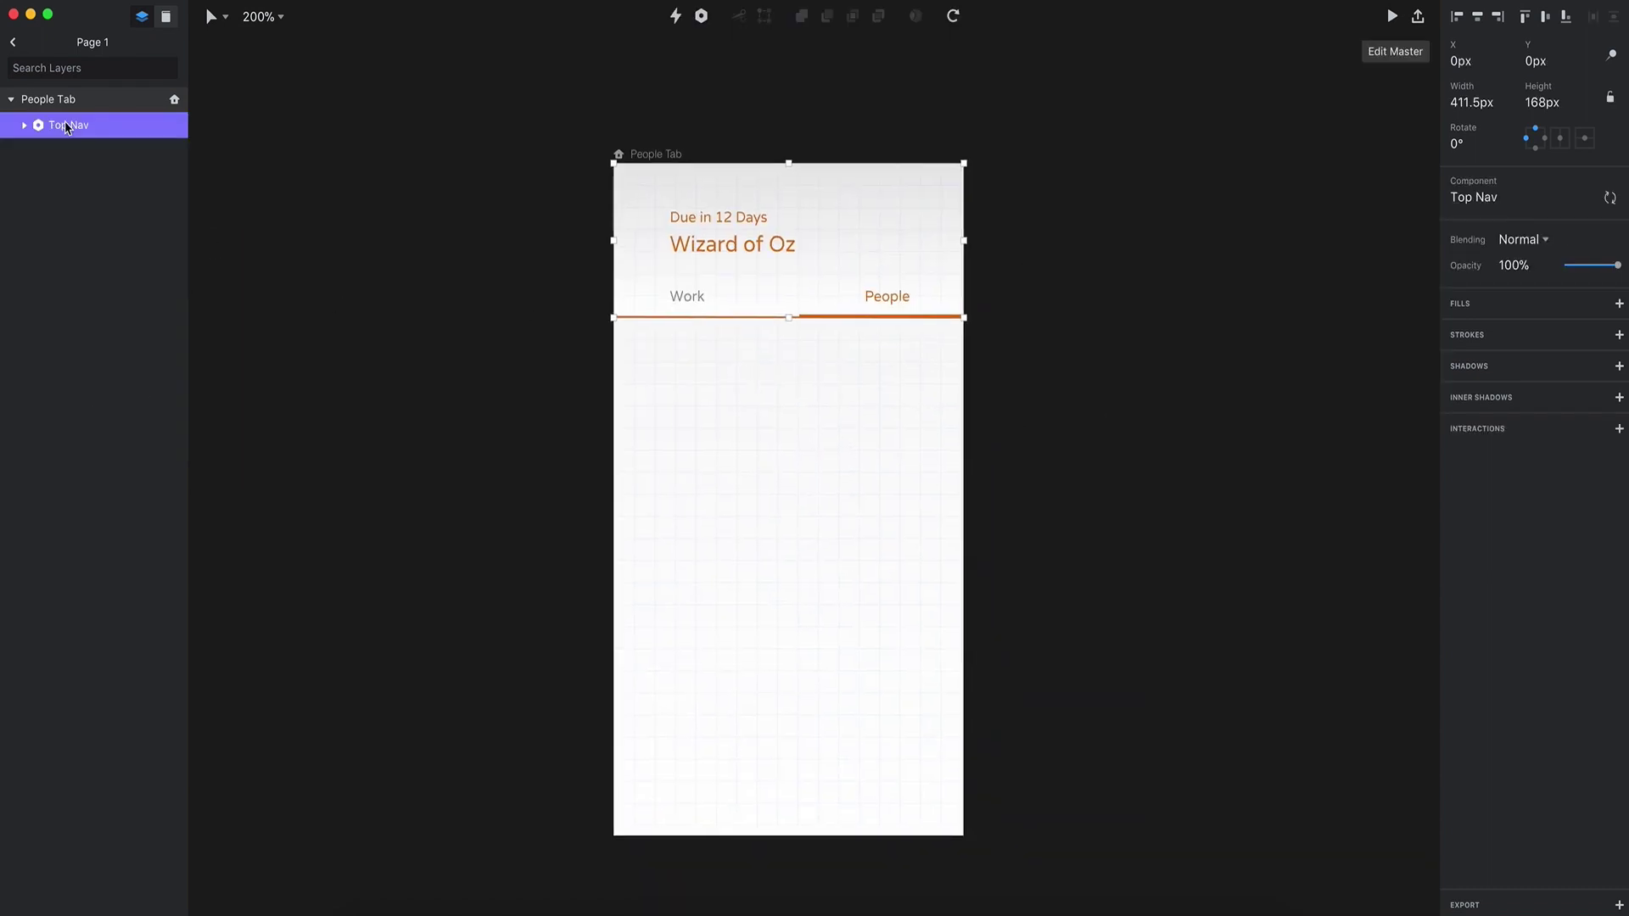
left_click(74, 131)
left_click(1618, 366)
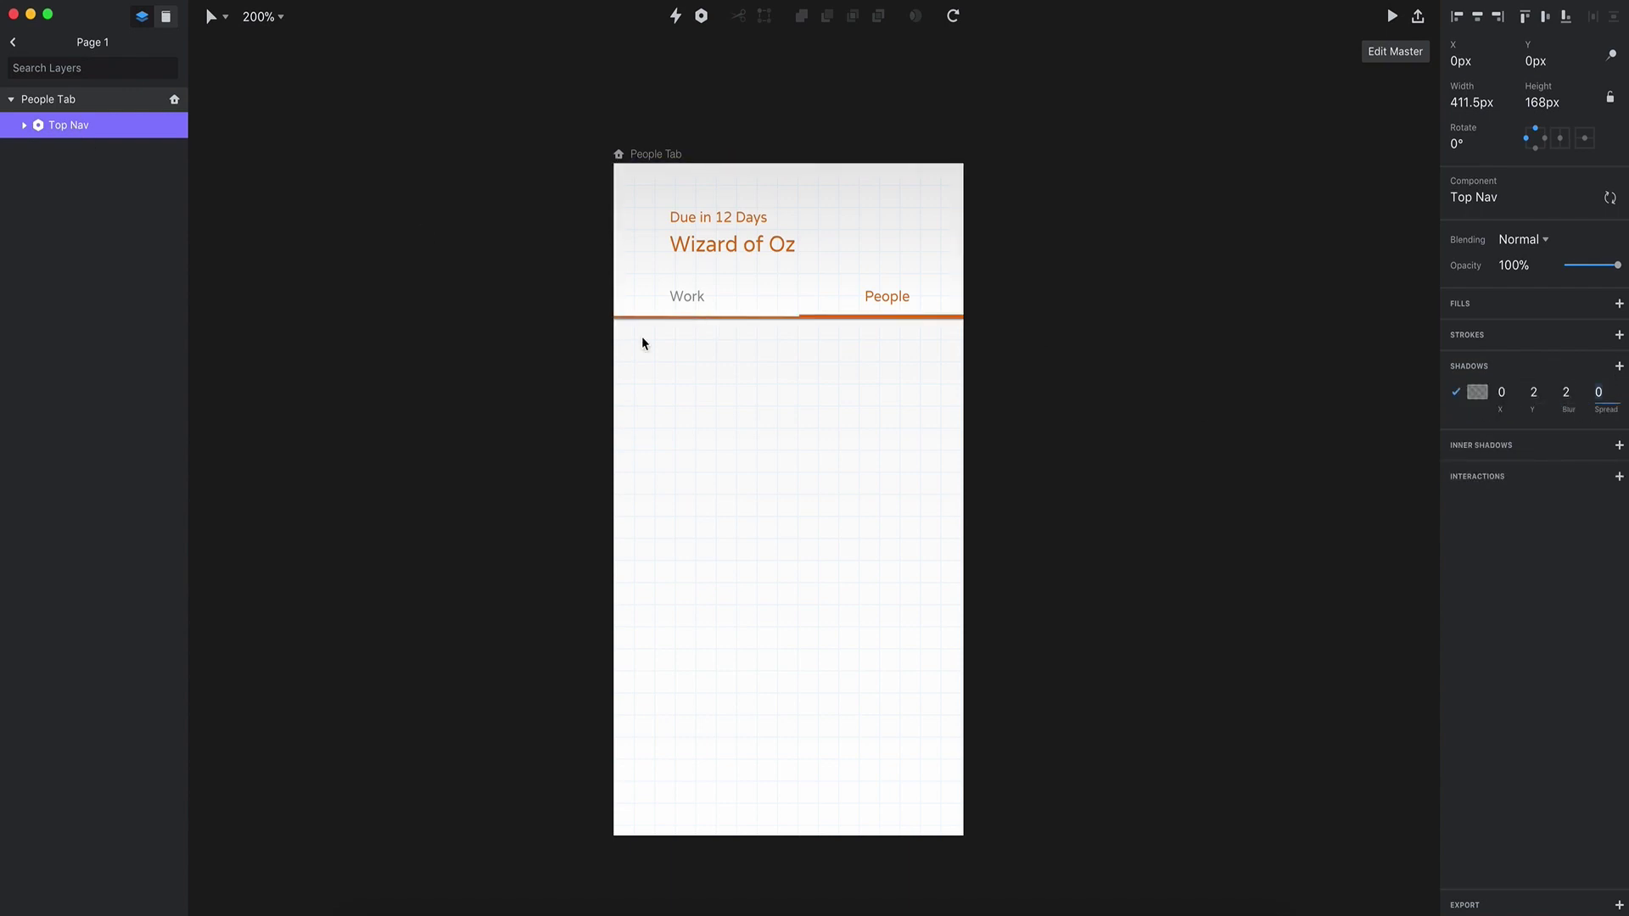
left_click(389, 349)
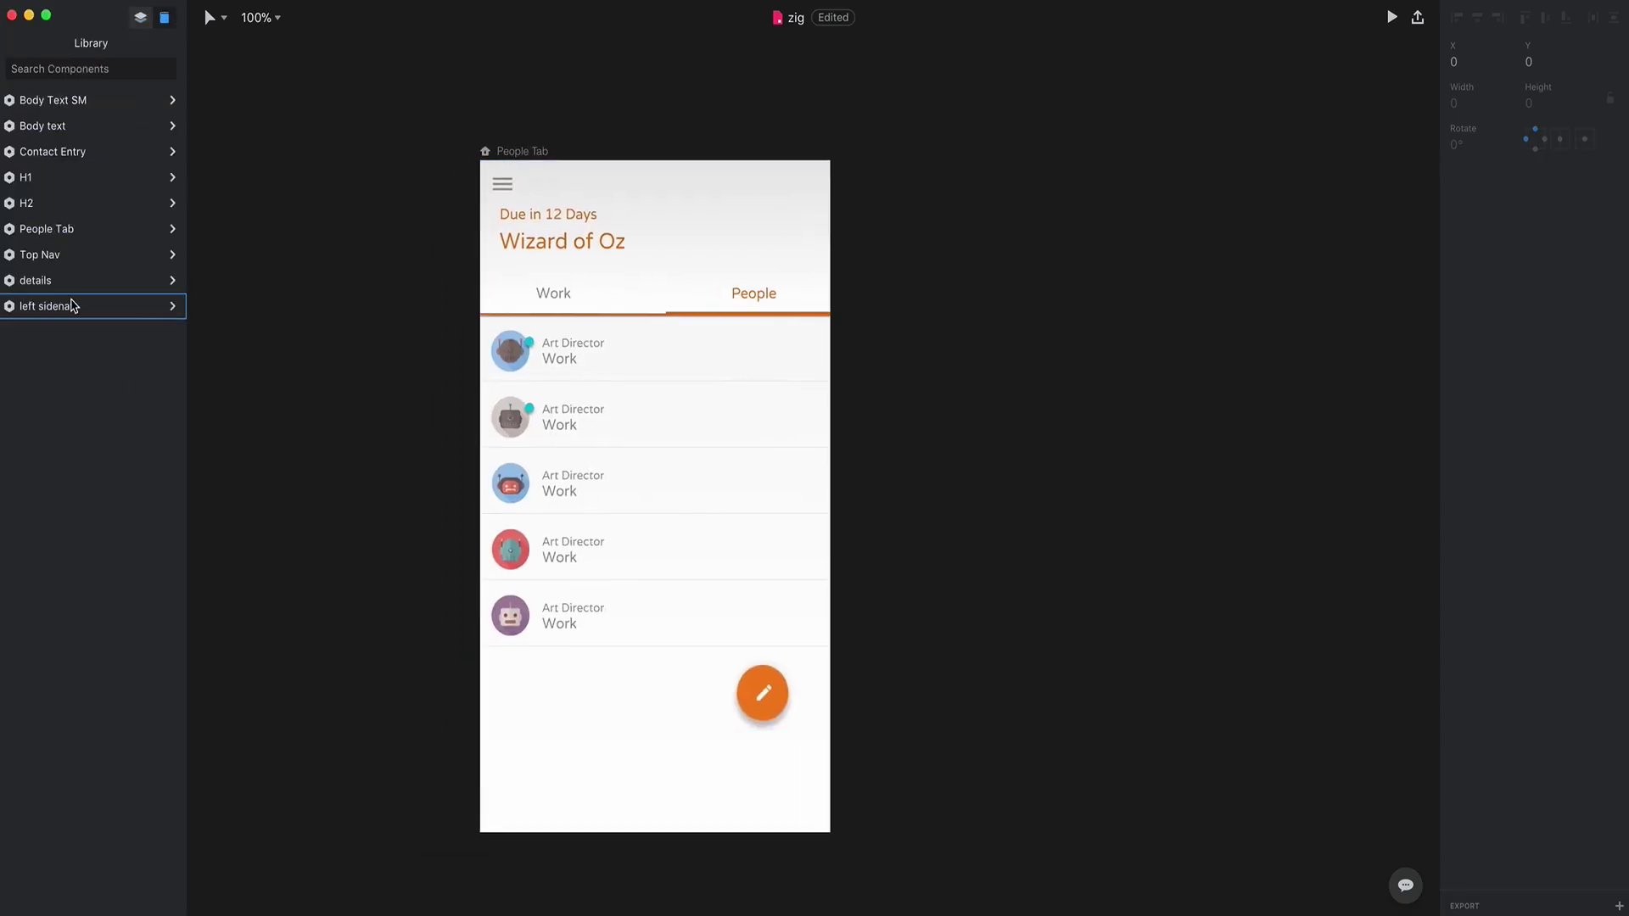
Step: Inspect the People Tab, hidden left sidenav and details components on the People Tab artboard of the zig file
left_click(171, 229)
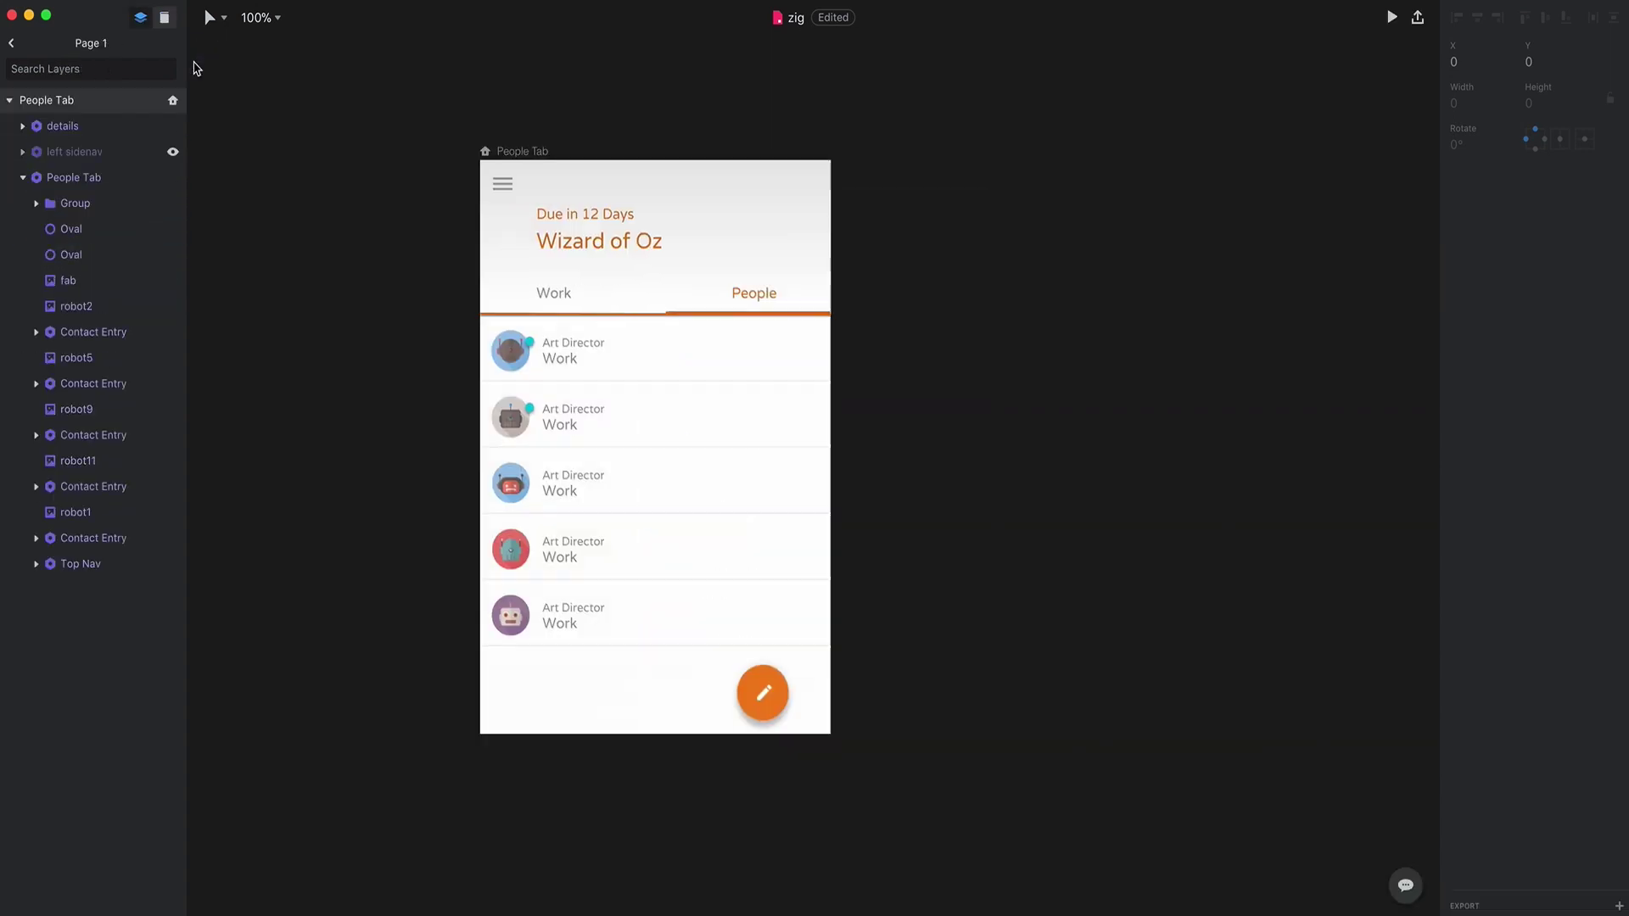
left_click(51, 151)
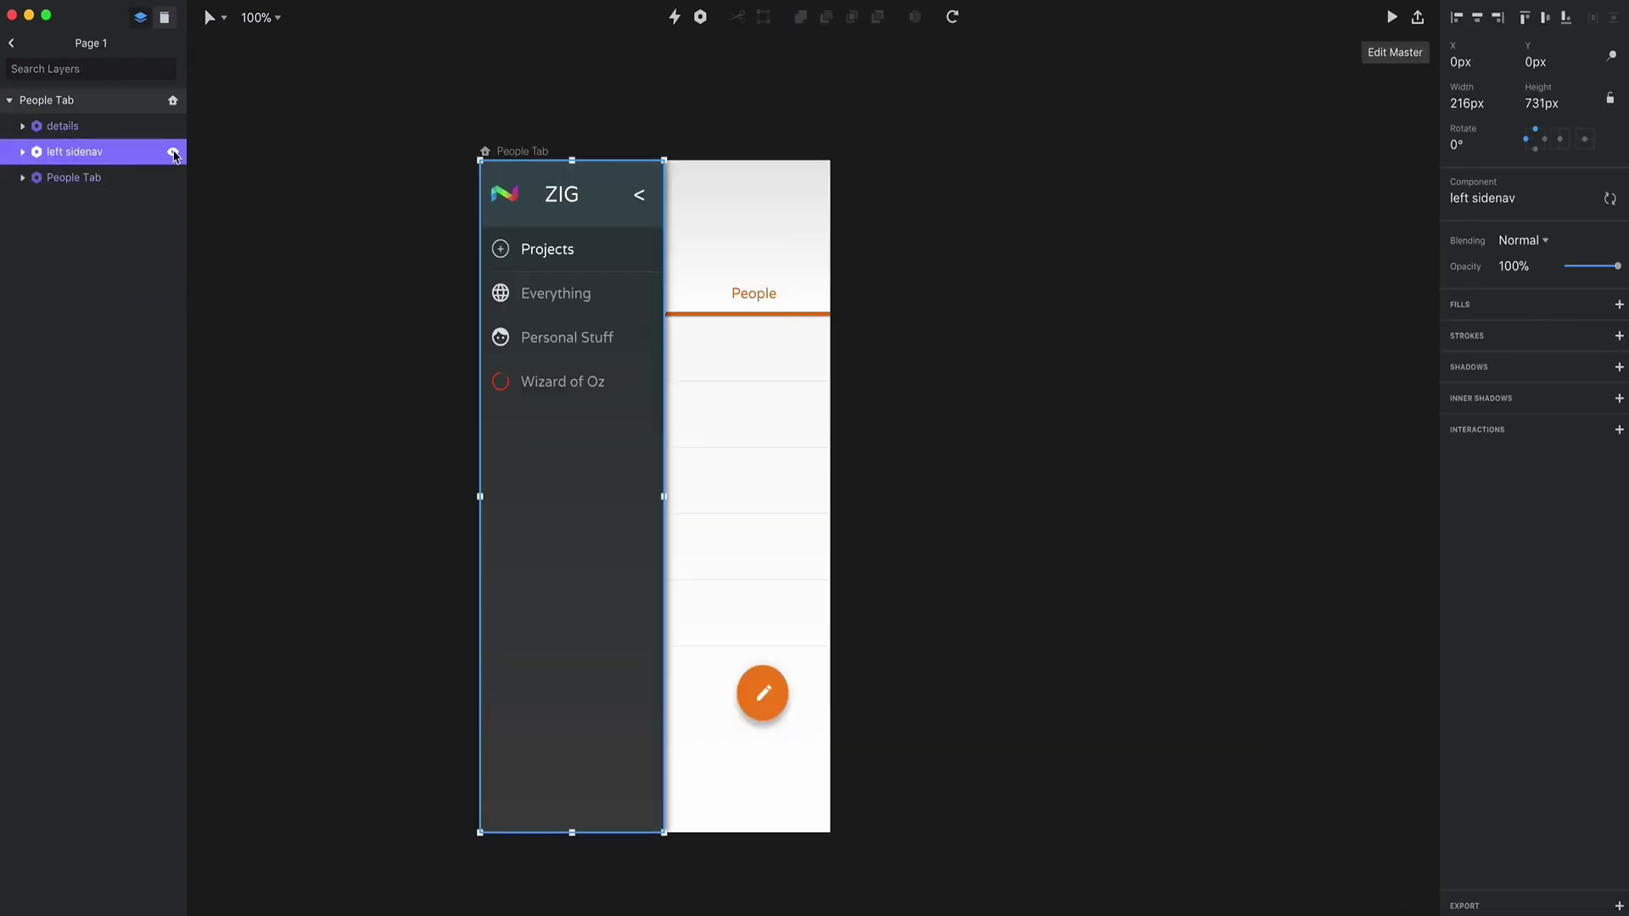
left_click(62, 126)
Step: Duplicate the People Tab artboard and place the copy to the right of the original
left_click_drag(1258, 302, 989, 339)
left_click(989, 340, "alt")
left_click_drag(887, 331, 505, 342)
left_click_drag(386, 250, 778, 278)
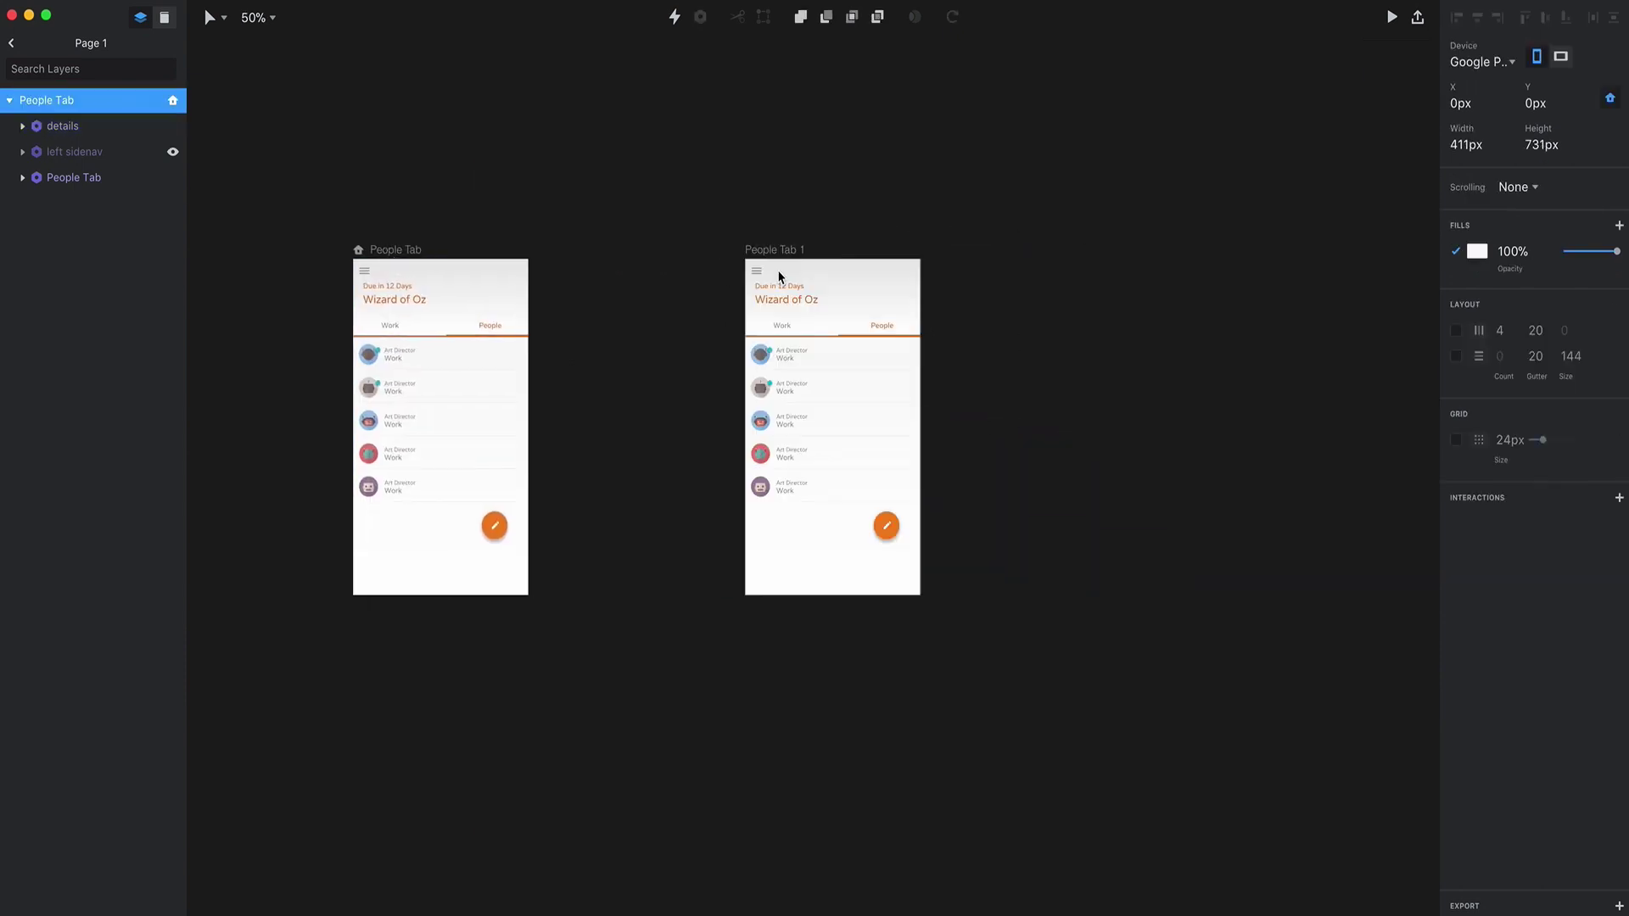
Step: Shift the details and People Tab components left together on the People Tab 1 artboard until details fills the screen
left_click(828, 301)
left_click(83, 130, "super")
key("shift+Left")
key("shift+Left")
key("shift+Left")
key("shift+Left")
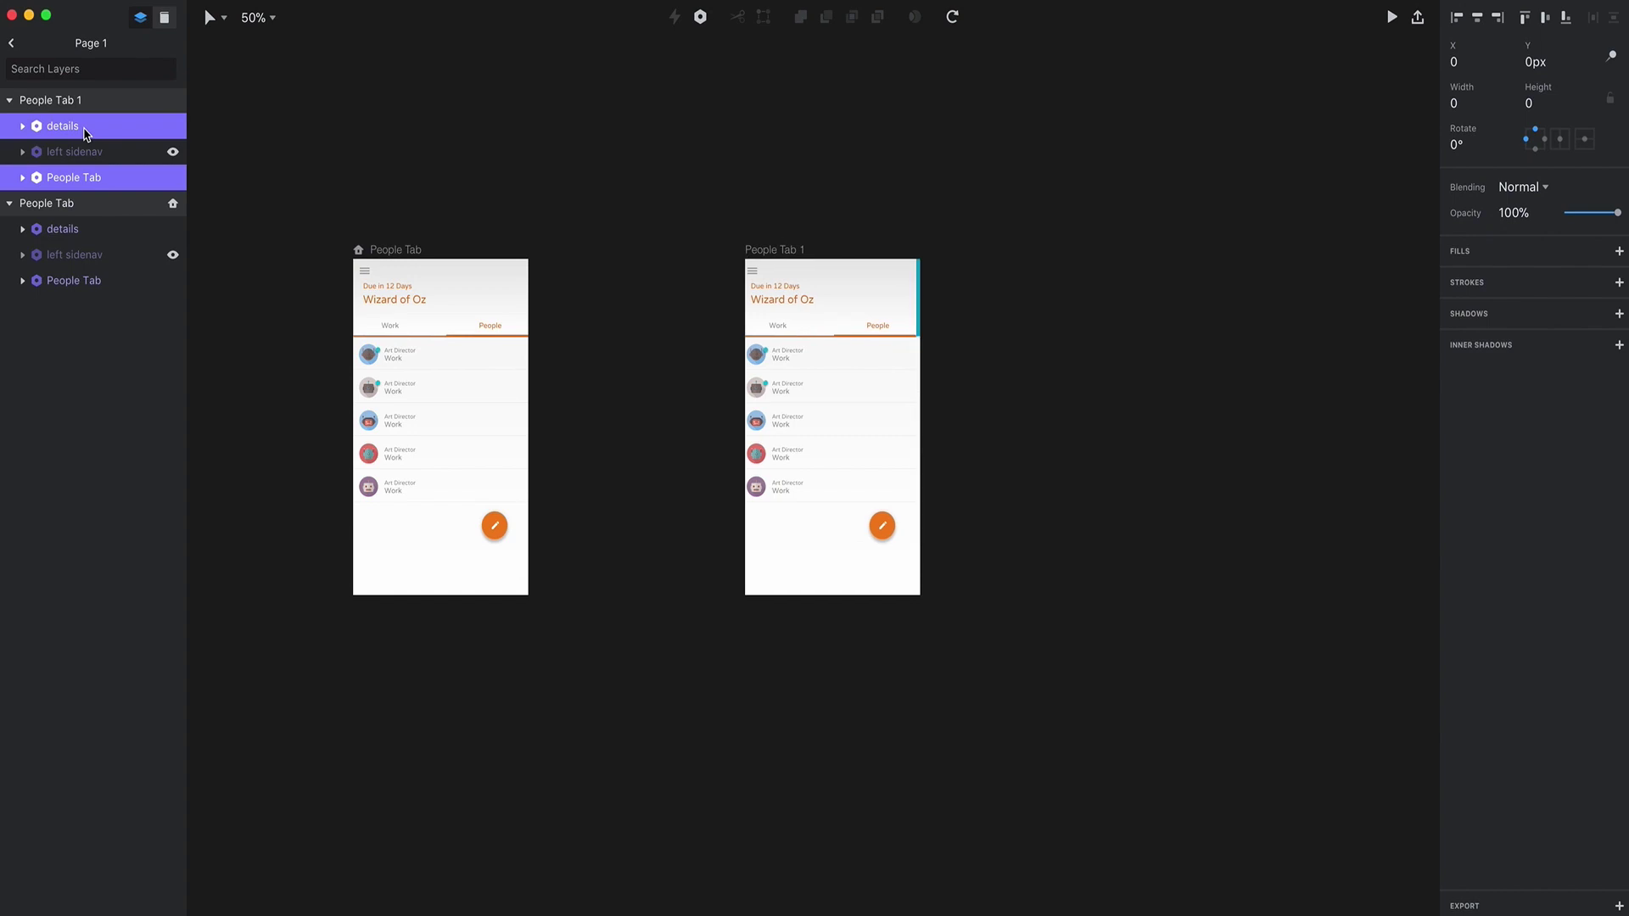
key("shift+Left")
key("shift+Left")
key("shift+Left")
key("shift+Left")
key("shift+Left")
key("shift+Left")
key("shift+Left")
key("shift+Left")
key("shift+Left")
key("shift+Left")
key("shift+Left")
key("shift+Left")
key("shift+Left")
key("shift+Left")
key("shift+Left")
key("shift+Left")
key("shift+Left")
key("shift+Left")
key("shift+Left")
key("shift+Left")
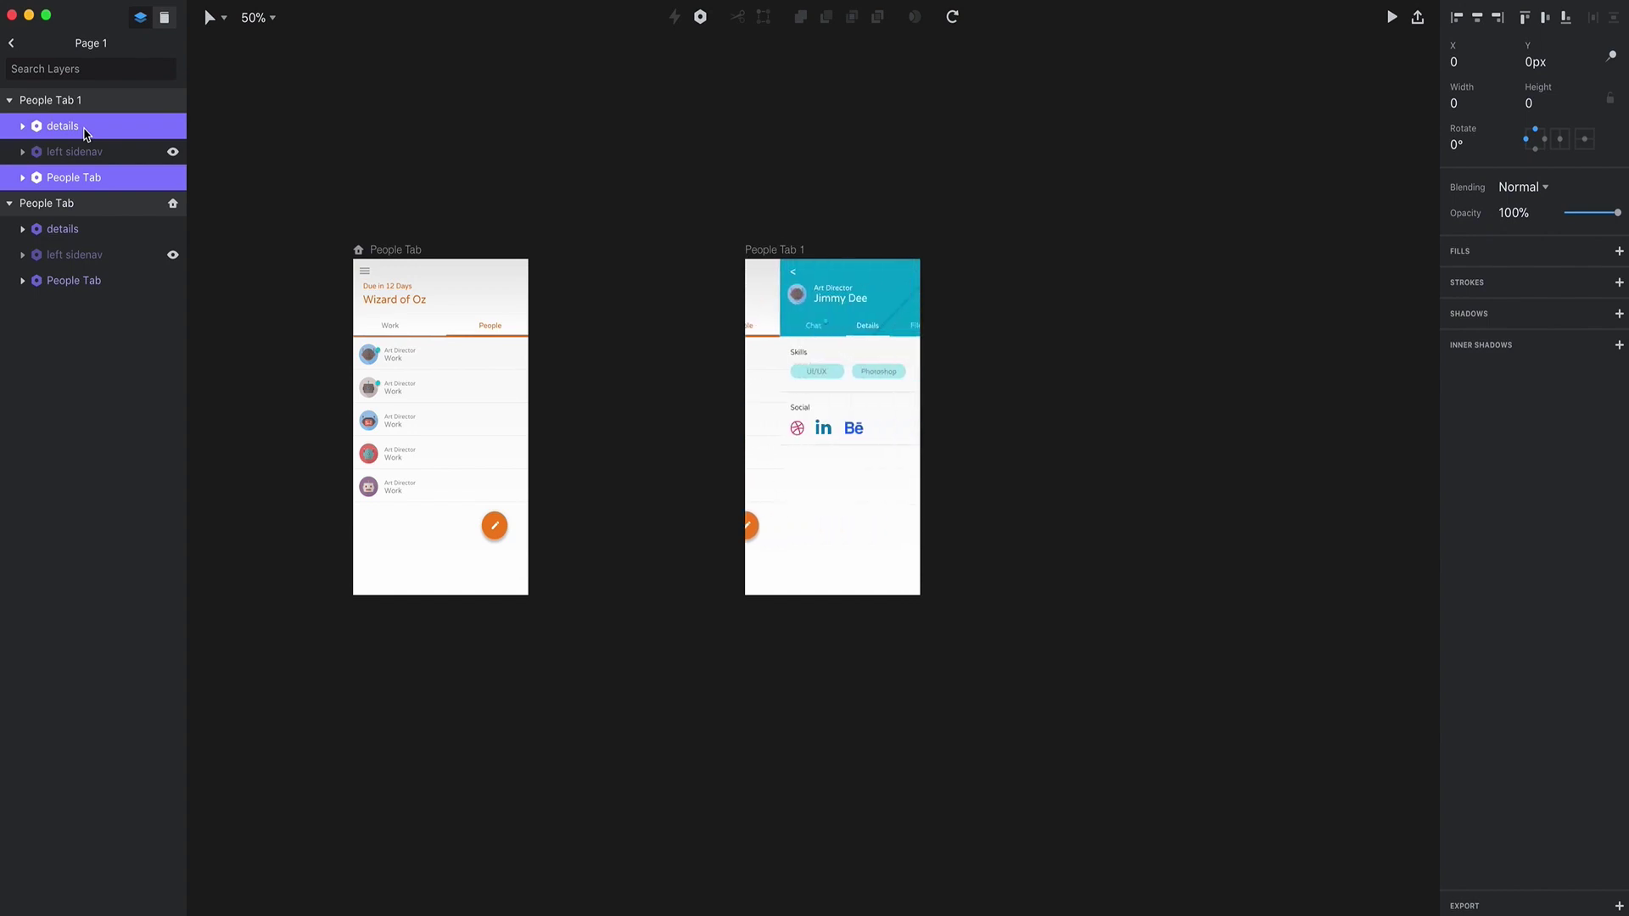
key("shift+Left")
key("shift+Left")
key("shift+Left")
key("shift+Left")
key("shift+Left")
key("shift+Left")
key("shift+Left")
key("shift+Right")
key("shift+Right")
key("shift+Right")
key("shift+Right")
key("shift+Right")
key("shift+Right")
key("shift+Right")
key("shift+Right")
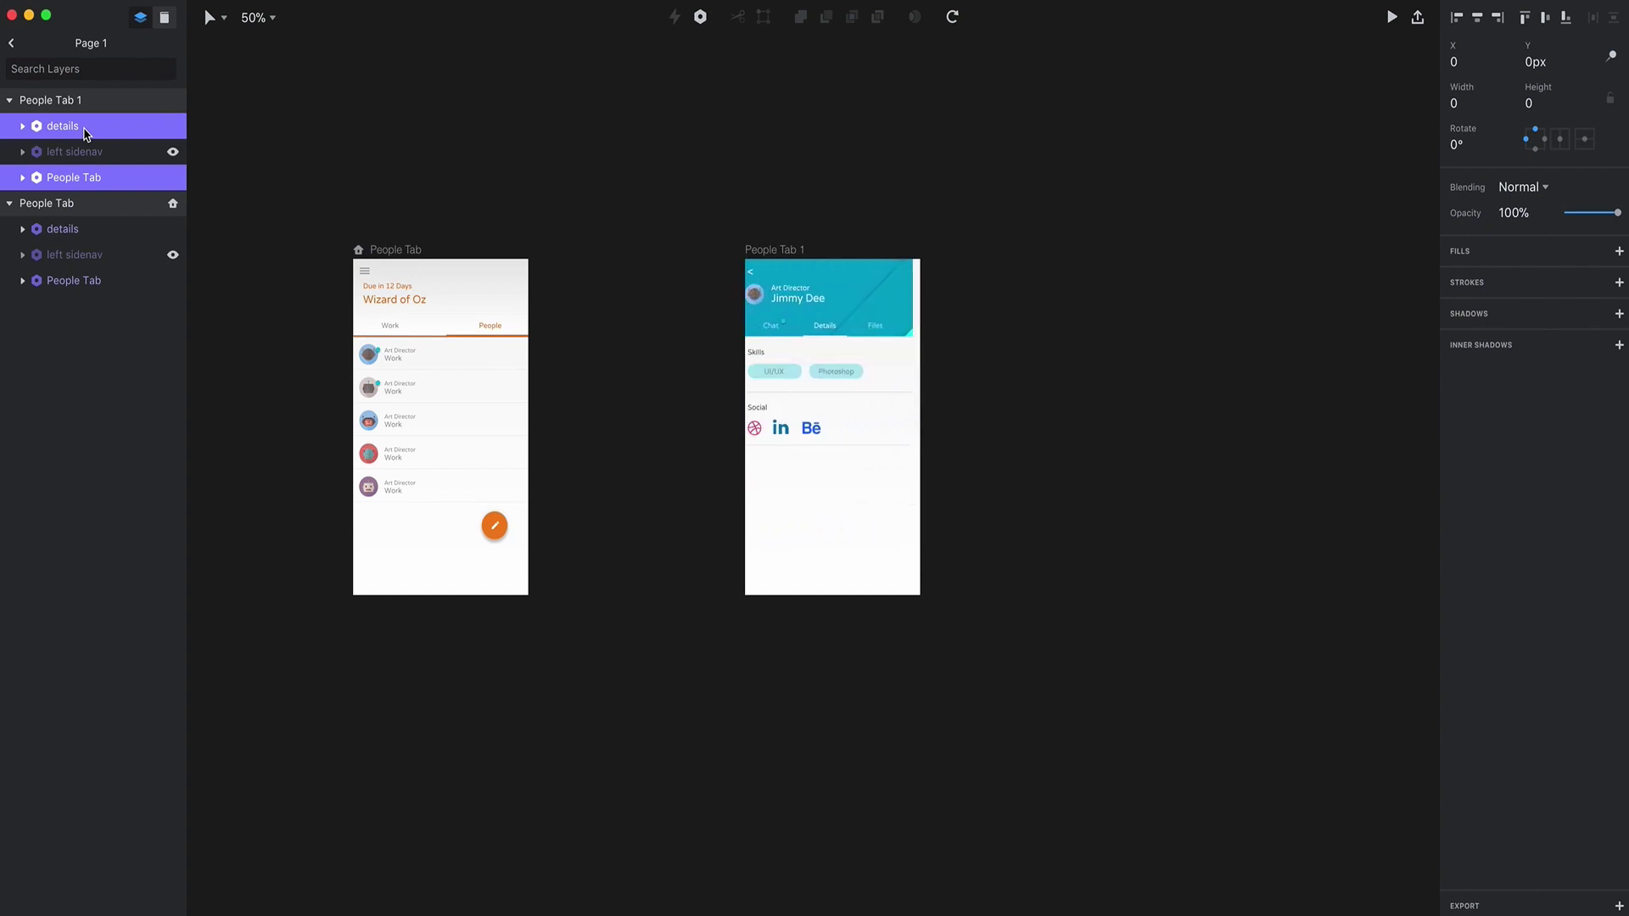
key("shift+Left")
key("shift+Left")
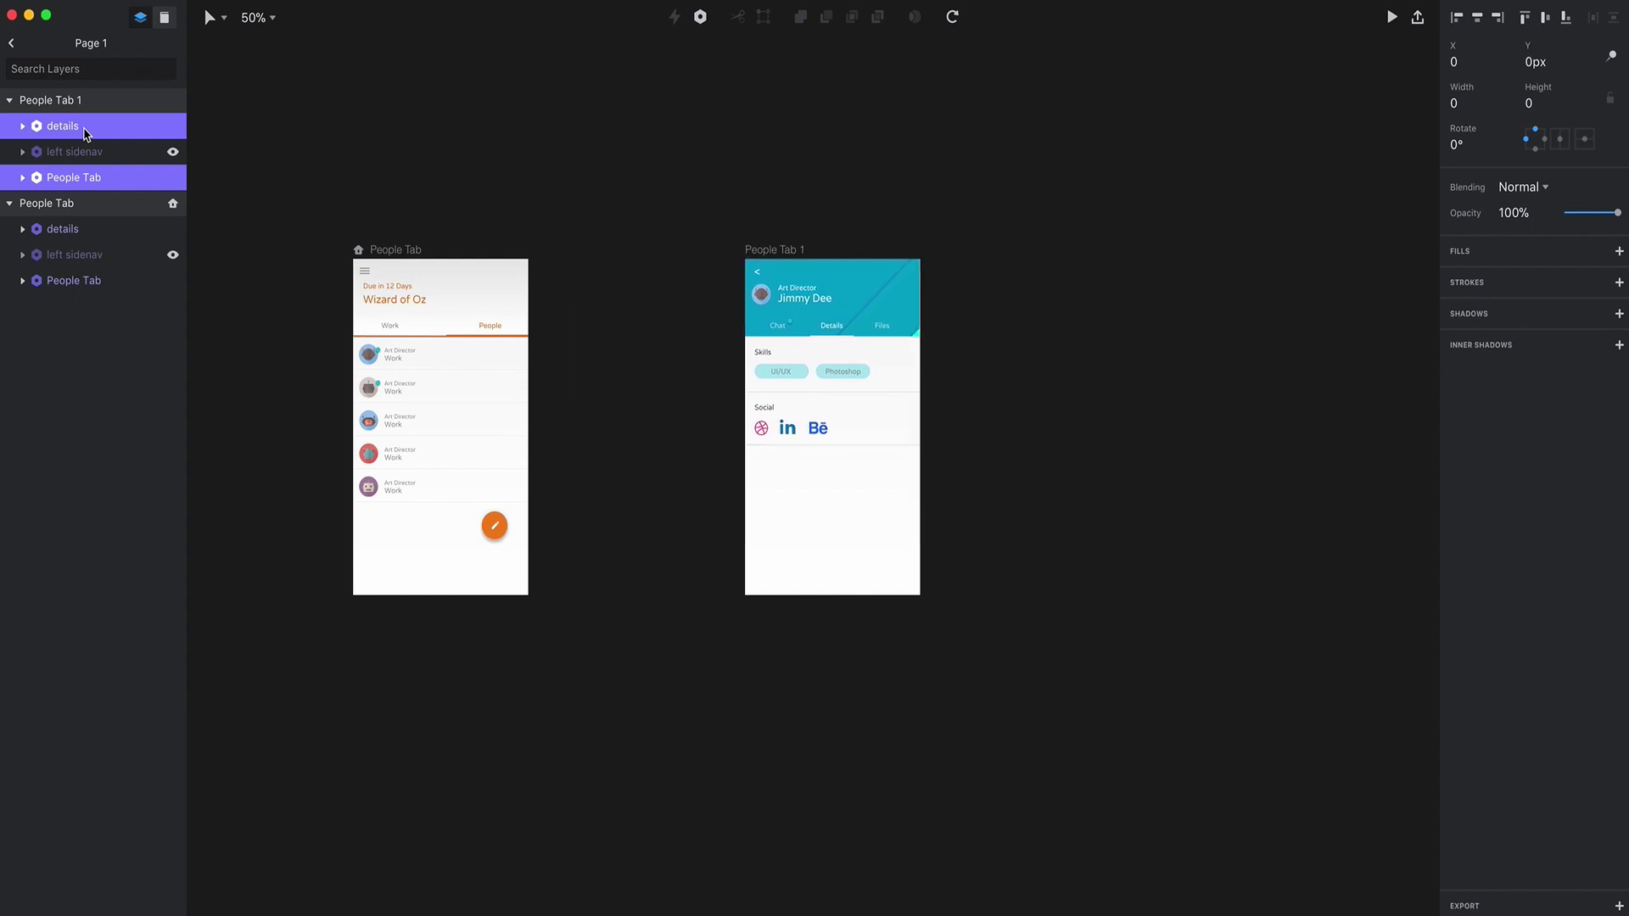
Step: Show the left sidenav on the original People Tab artboard and duplicate that artboard to its left
left_click(465, 207)
left_click(173, 255)
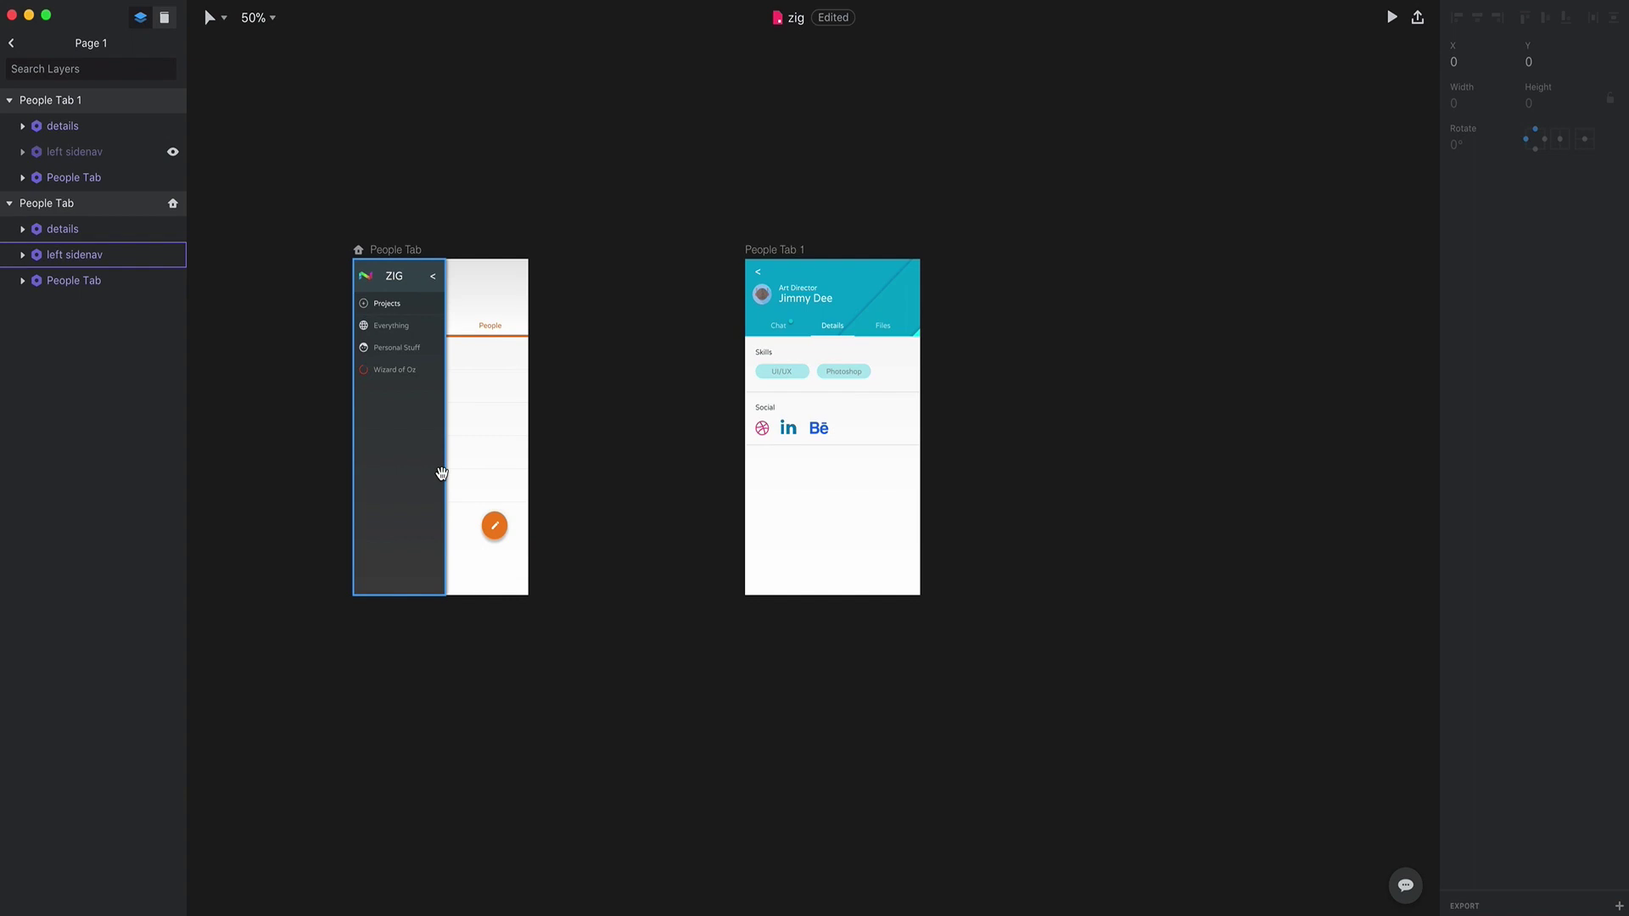
left_click_drag(566, 467, 957, 438)
left_click_drag(798, 222, 501, 227)
Step: Move the left sidenav on People Tab 2 off the artboard's left edge to X -226 px
left_click(483, 469)
left_click_drag(483, 469, 399, 453)
key("shift+Left")
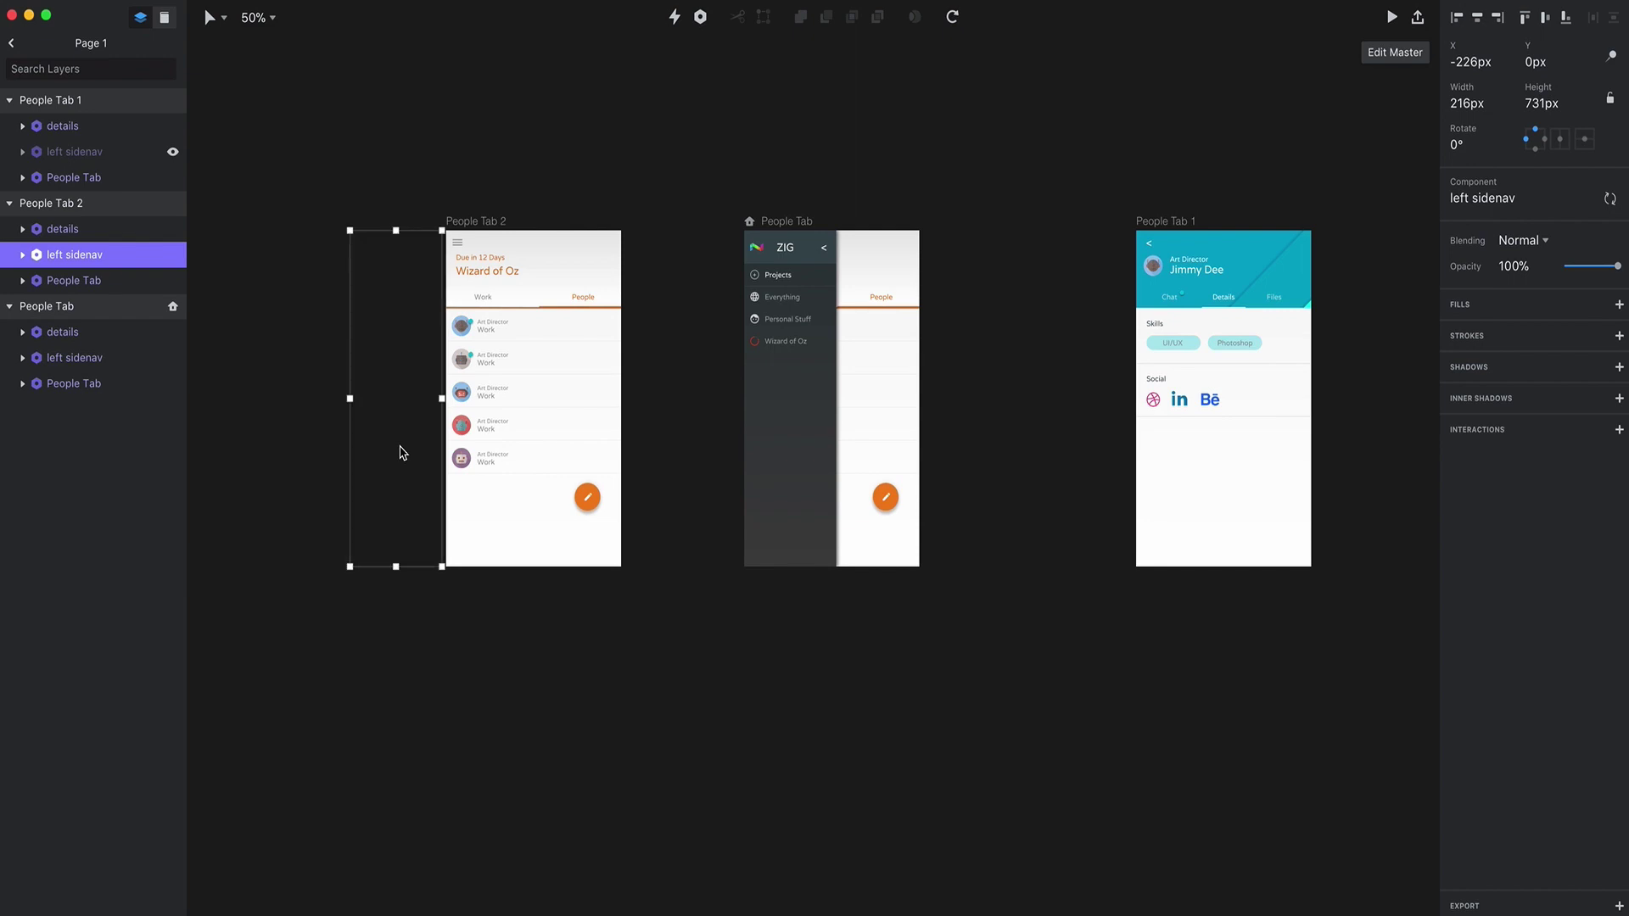
key("super+=")
left_click_drag(670, 312, 663, 282)
double_click(426, 195)
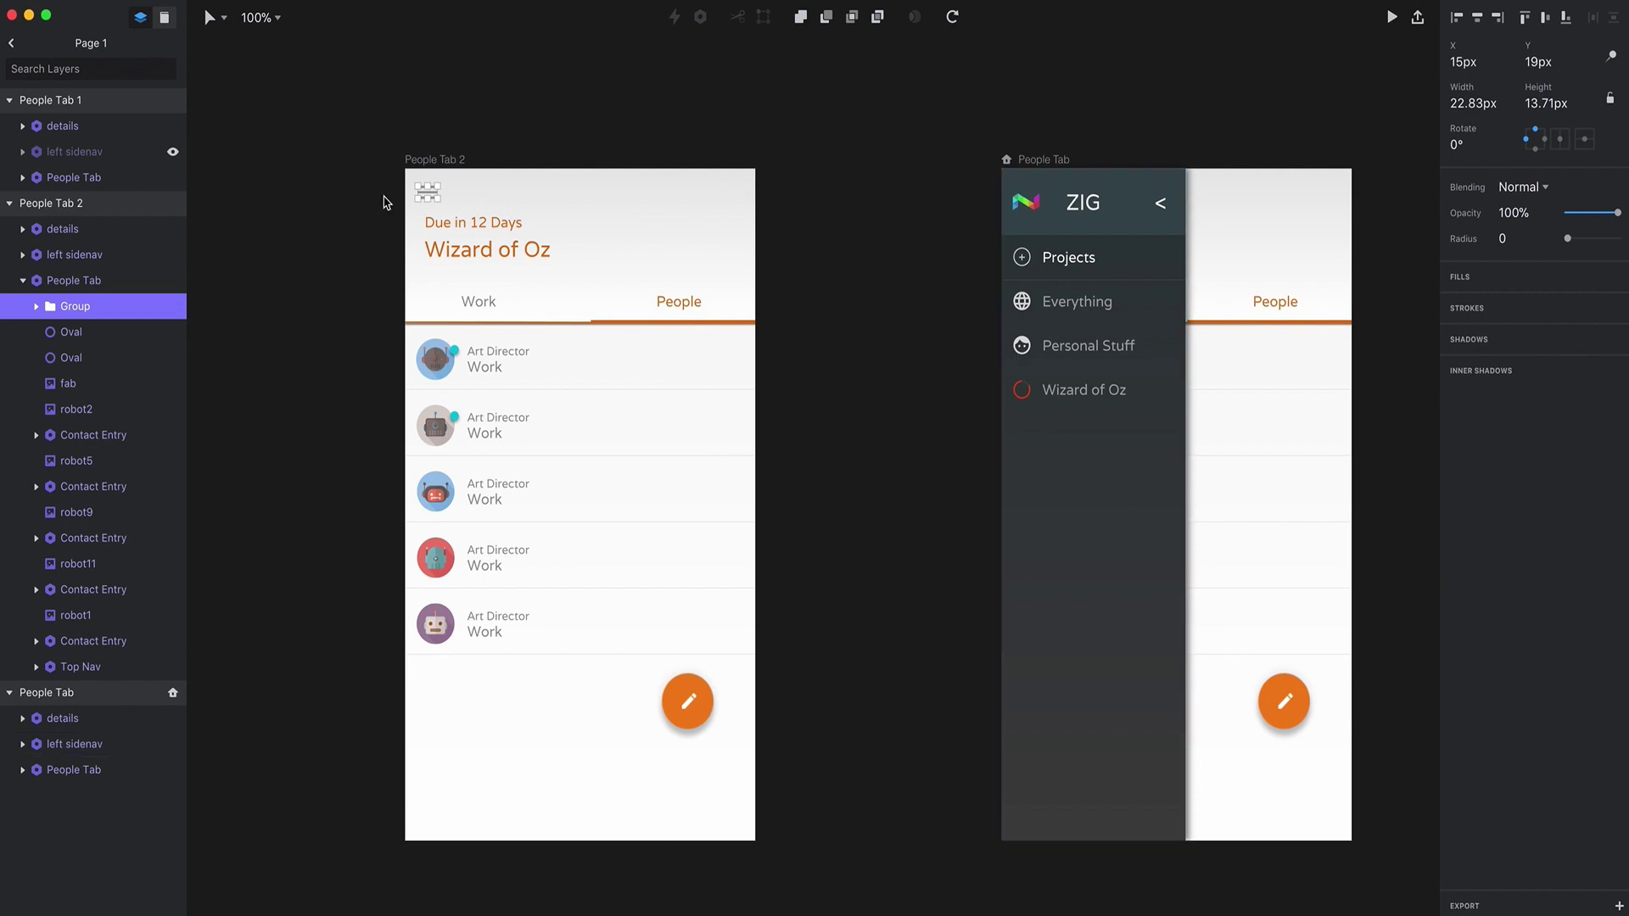
left_click(384, 242)
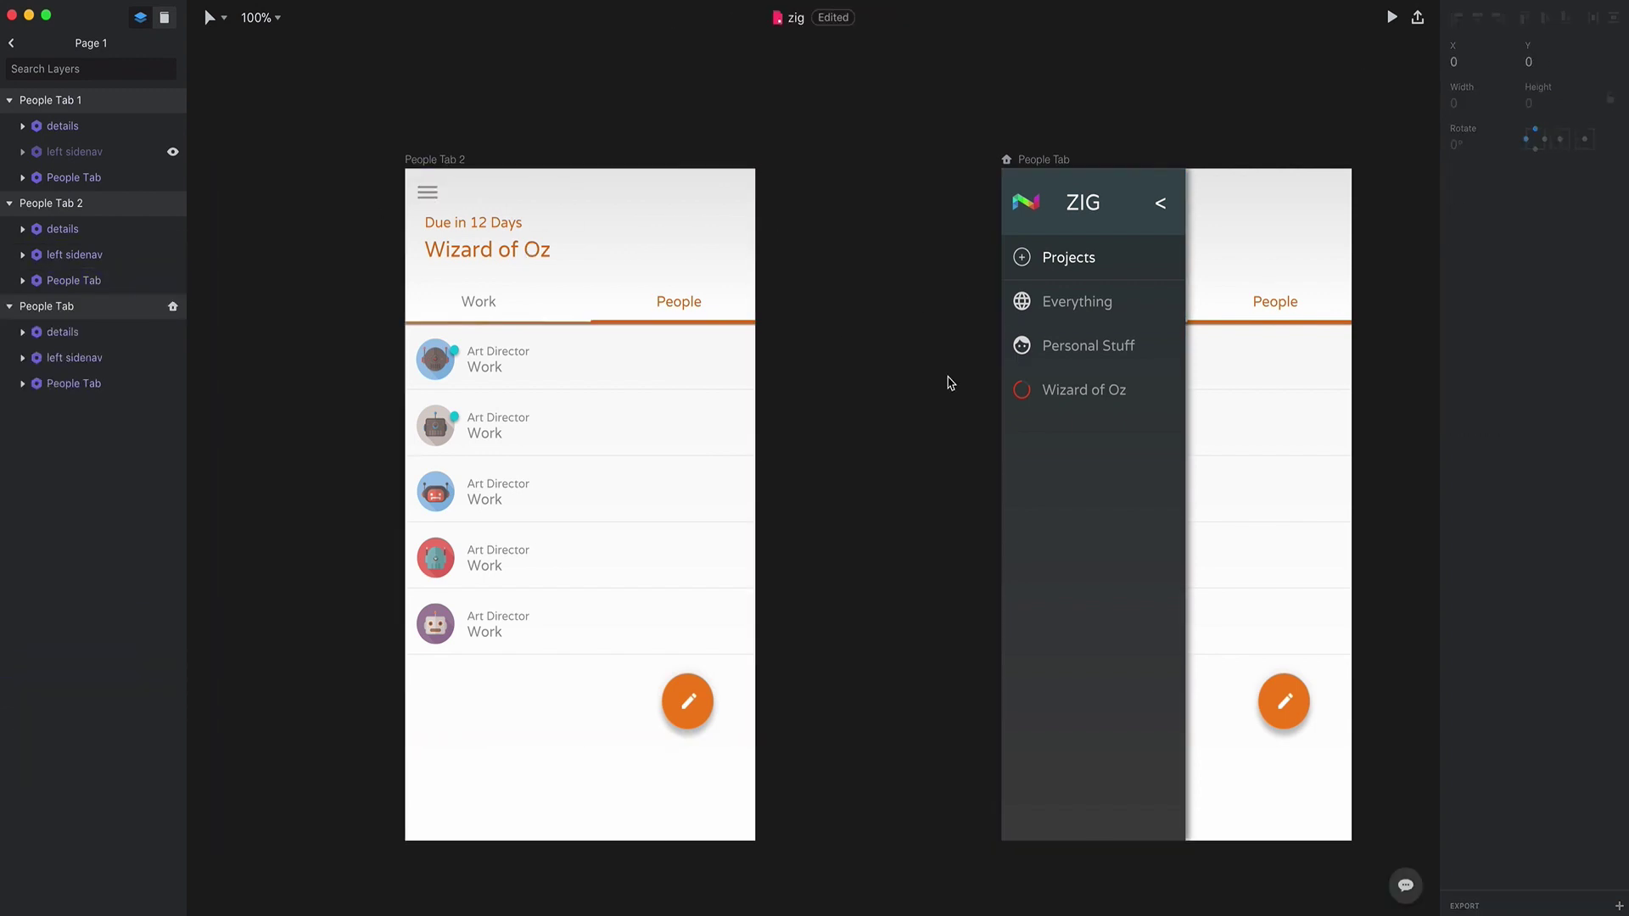
left_click(429, 195)
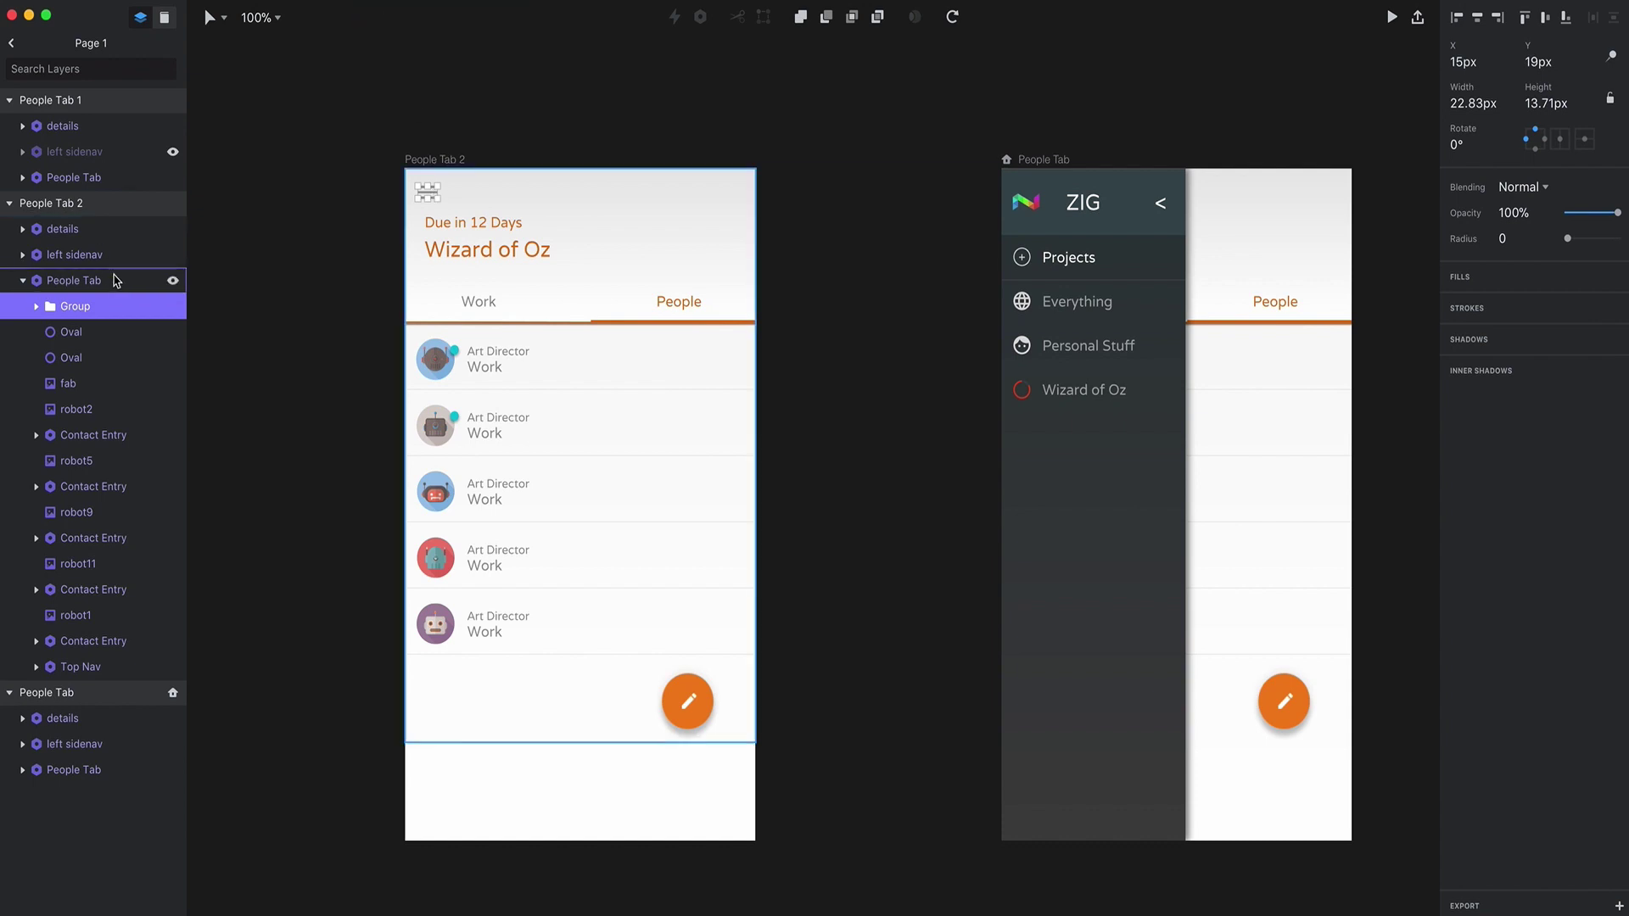
left_click(1131, 585)
left_click(427, 193)
double_click(431, 196)
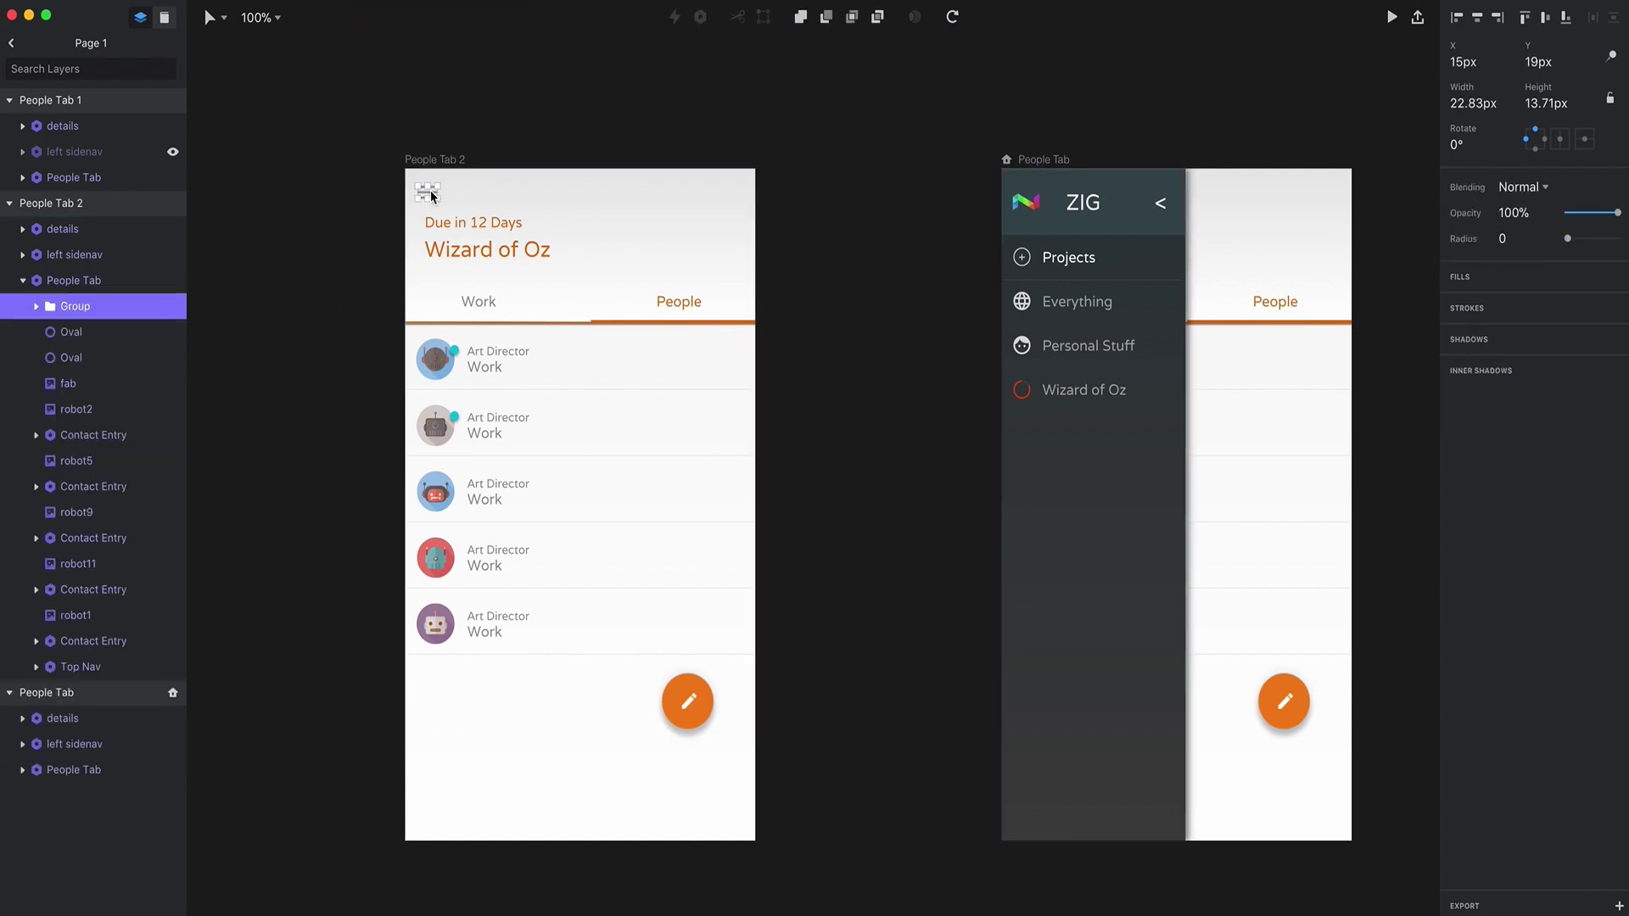
Step: Link the People Tab component on People Tab 2 to the People Tab screen with a Motion transition
left_click(557, 146)
left_click(676, 17)
left_click(1015, 458)
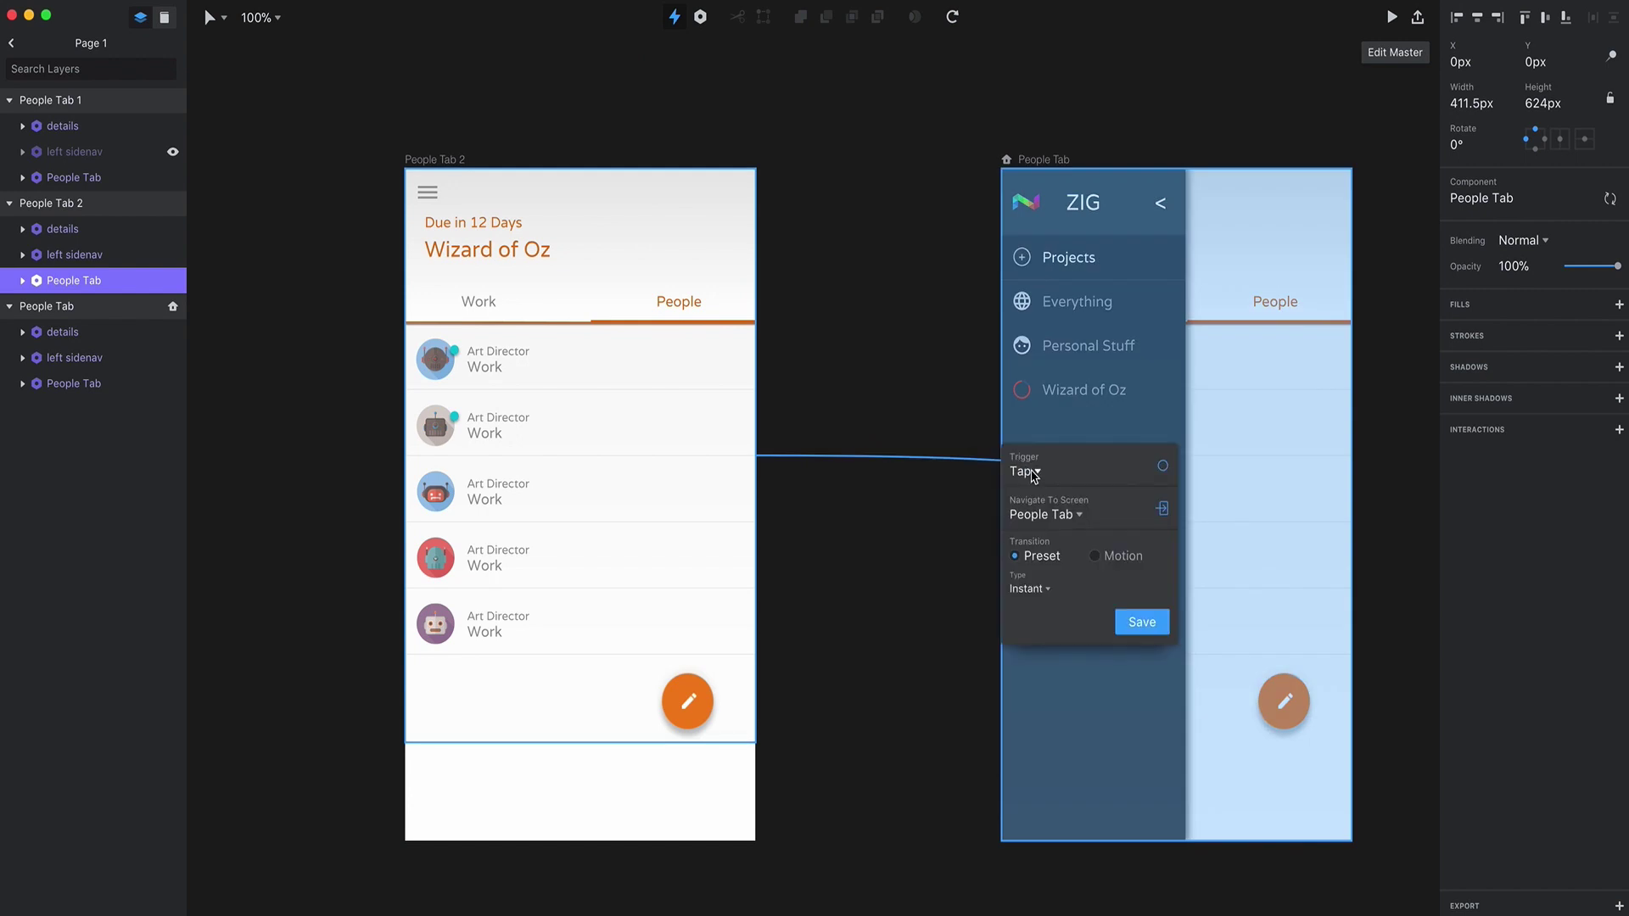
left_click(1097, 557)
left_click(1142, 669)
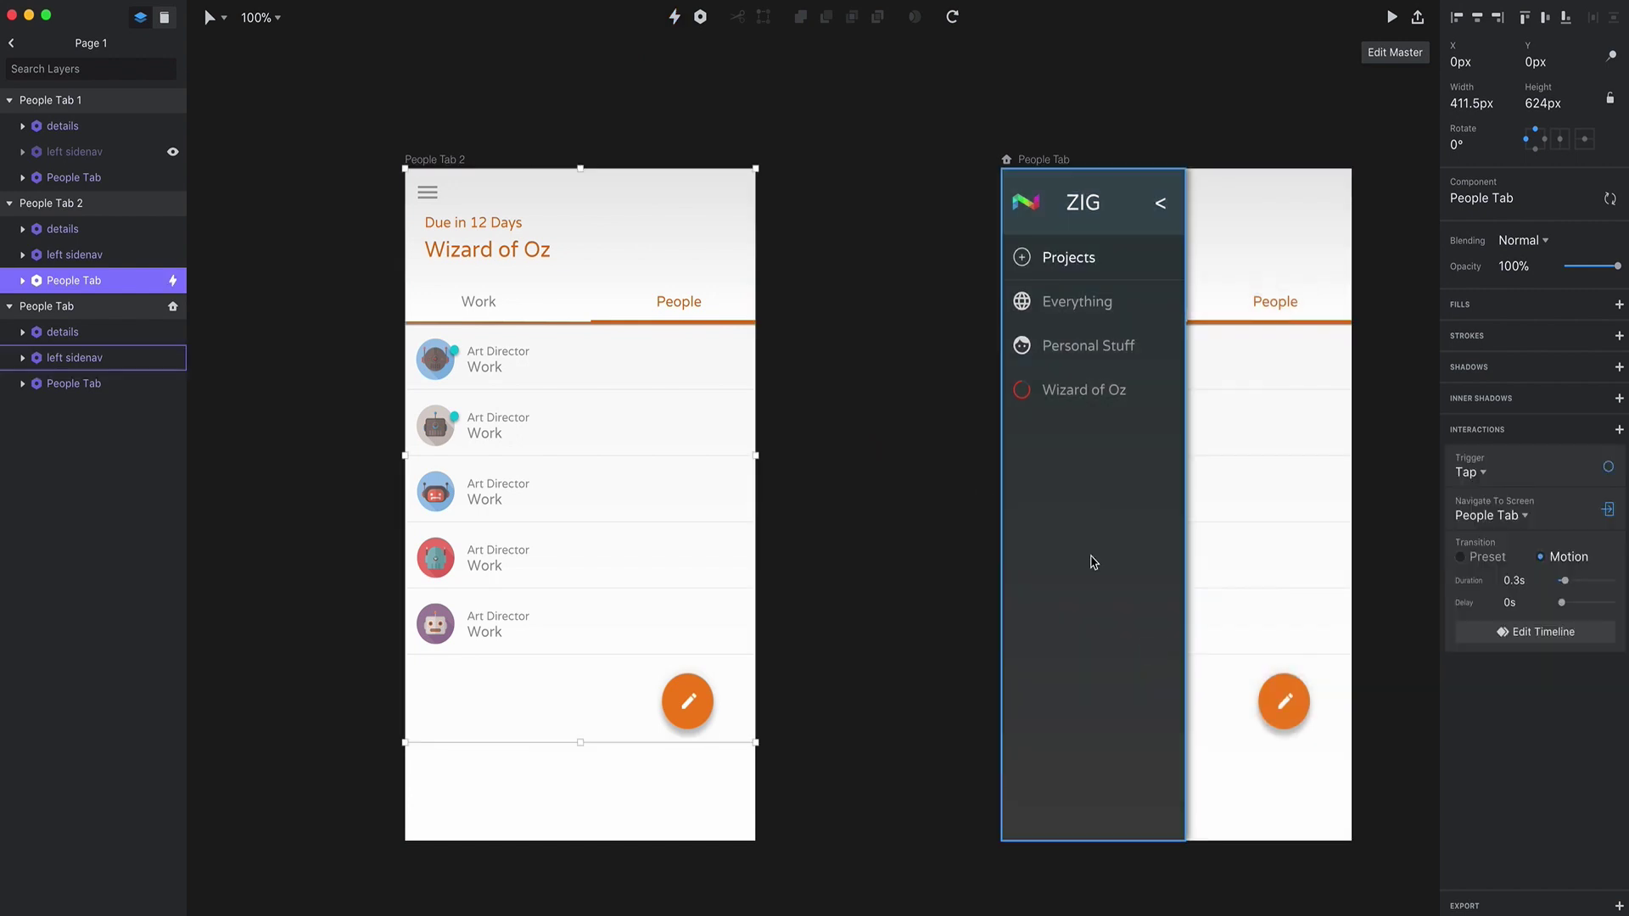
Step: Change the trigger of the People Tab component's interaction to Click
left_click(1489, 476)
left_click(1500, 480)
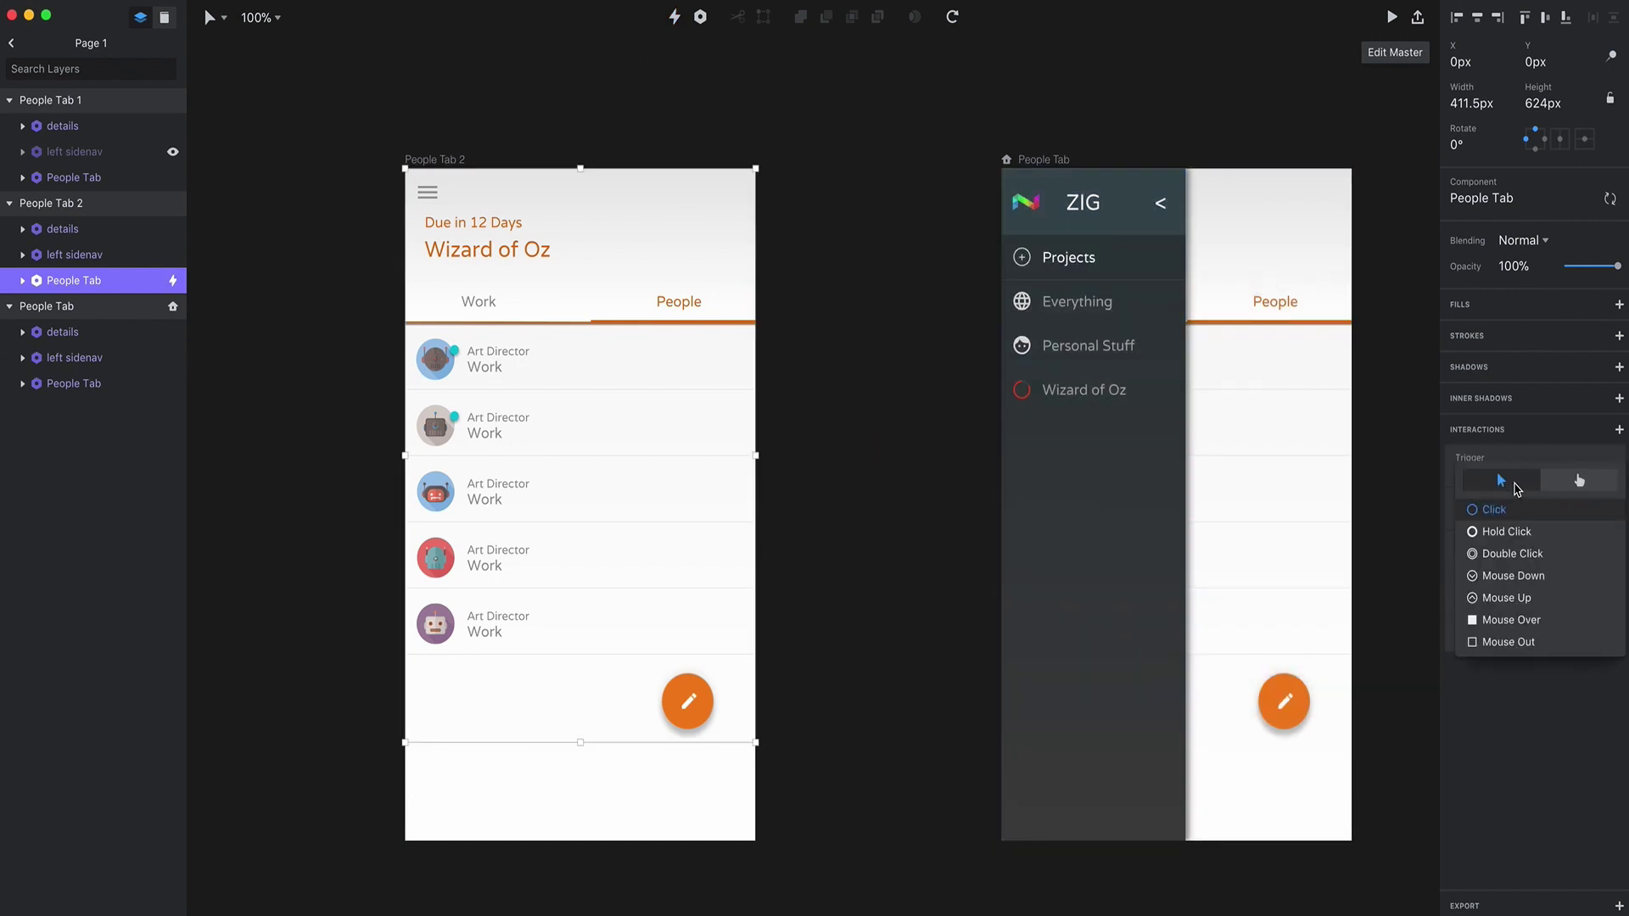
left_click(821, 365)
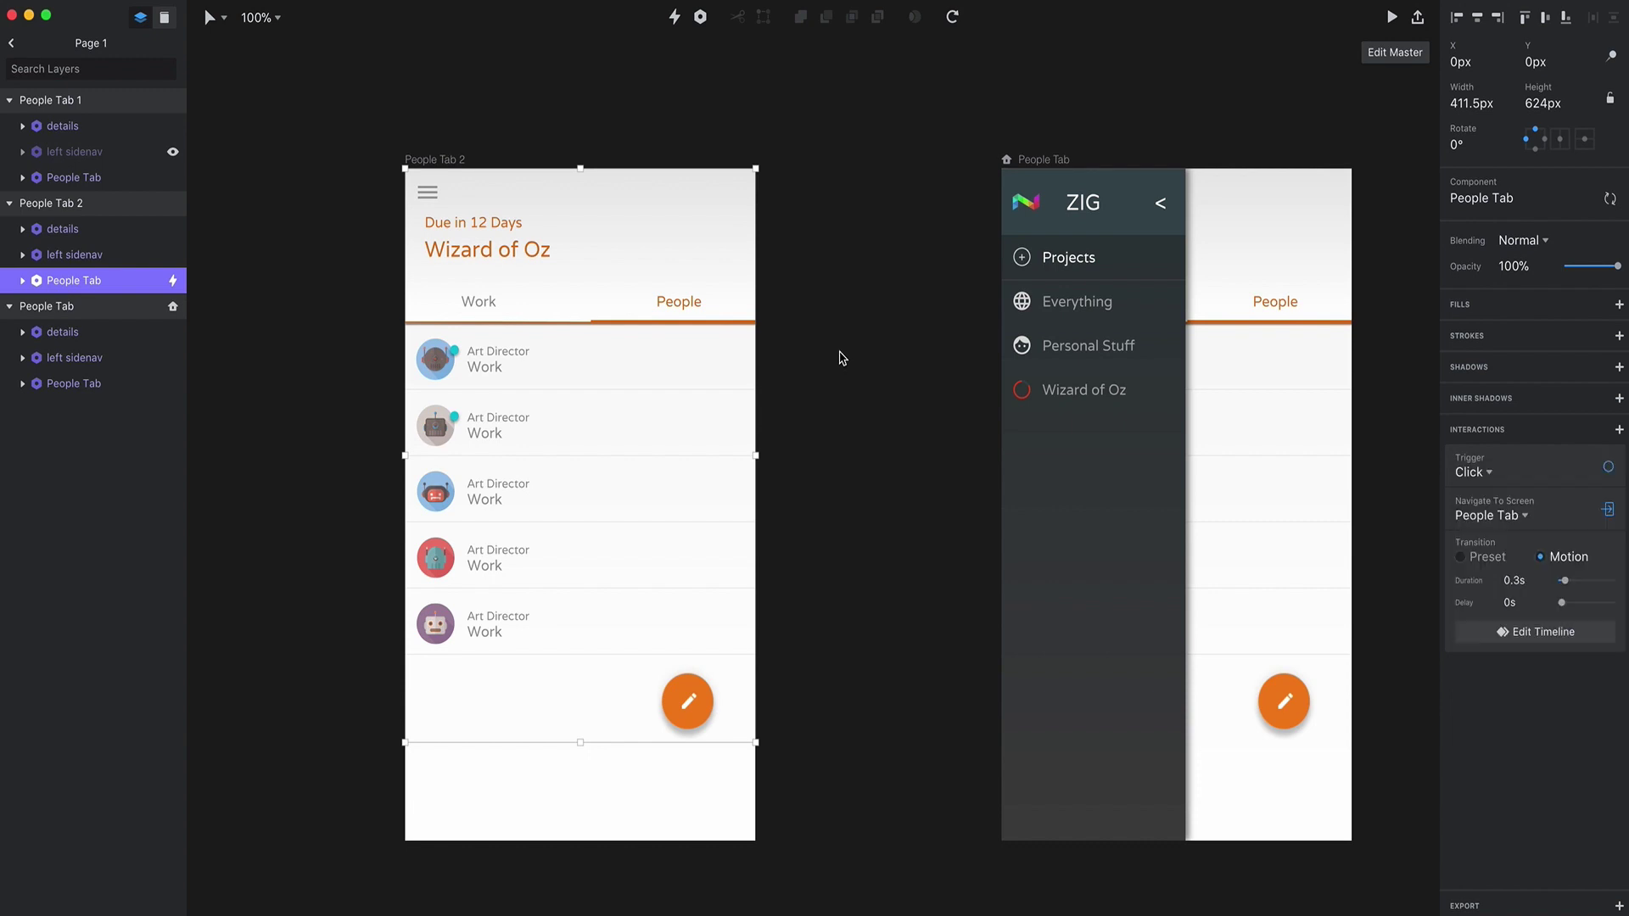
Step: Draw an unfilled rectangle about 35 × 31 px over the sidenav's back arrow on the People Tab artboard
left_click(1173, 204)
key("r")
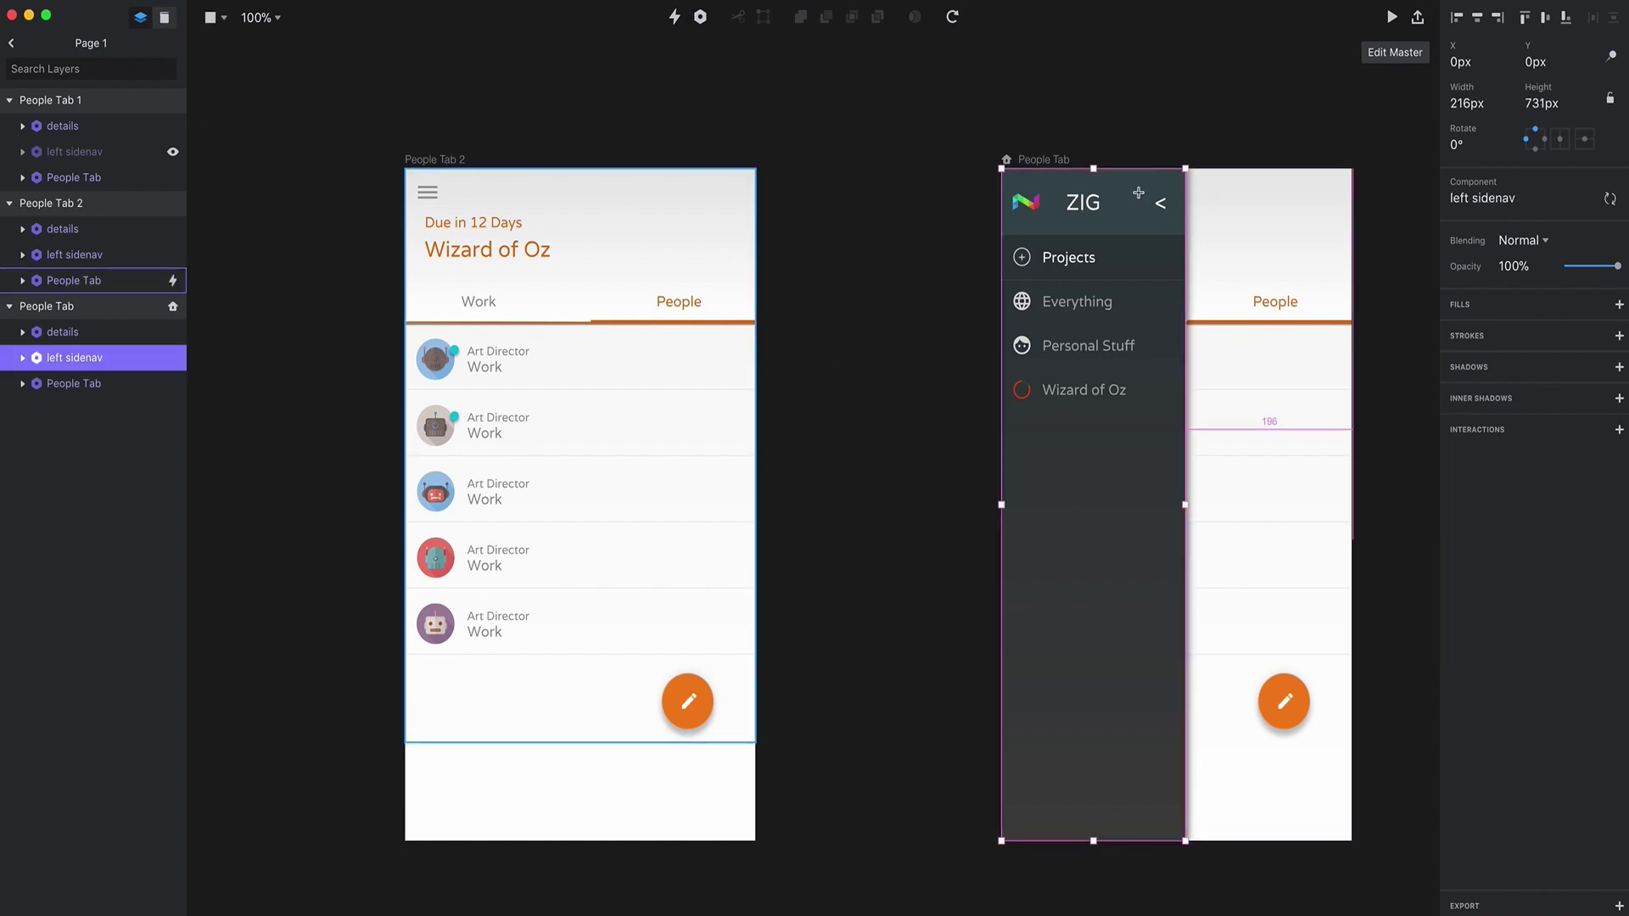
left_click_drag(1145, 186, 1175, 212)
Step: Link the back-arrow rectangle to the People Tab 2 screen with trigger Tap and a Motion transition
left_click(676, 17)
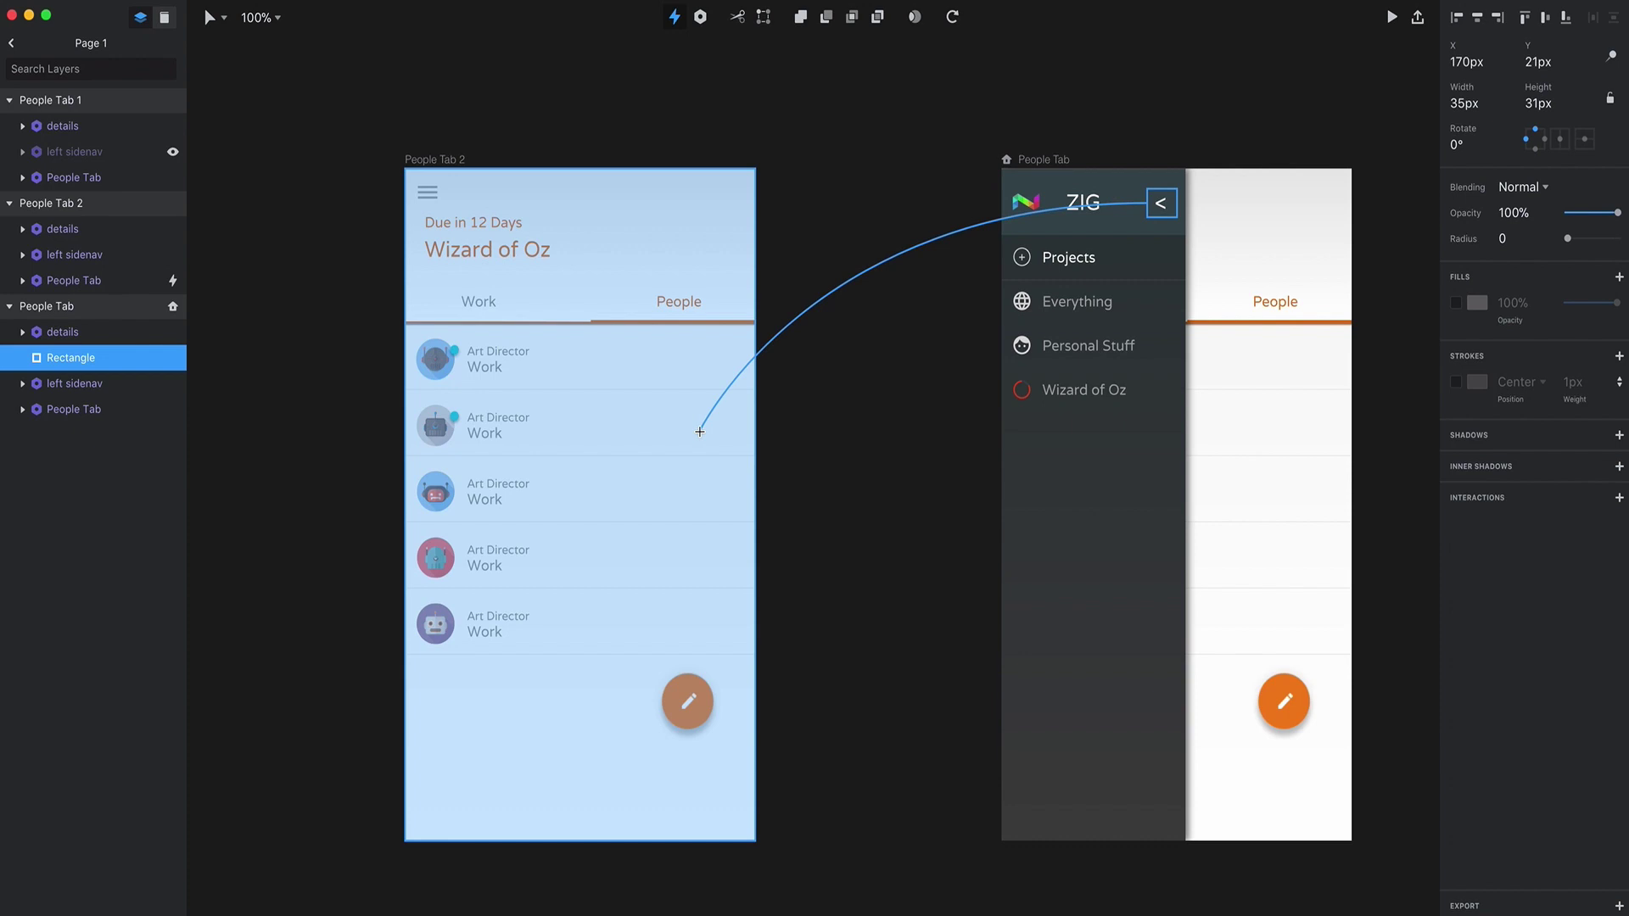
left_click(701, 429)
left_click(793, 523)
left_click(825, 636)
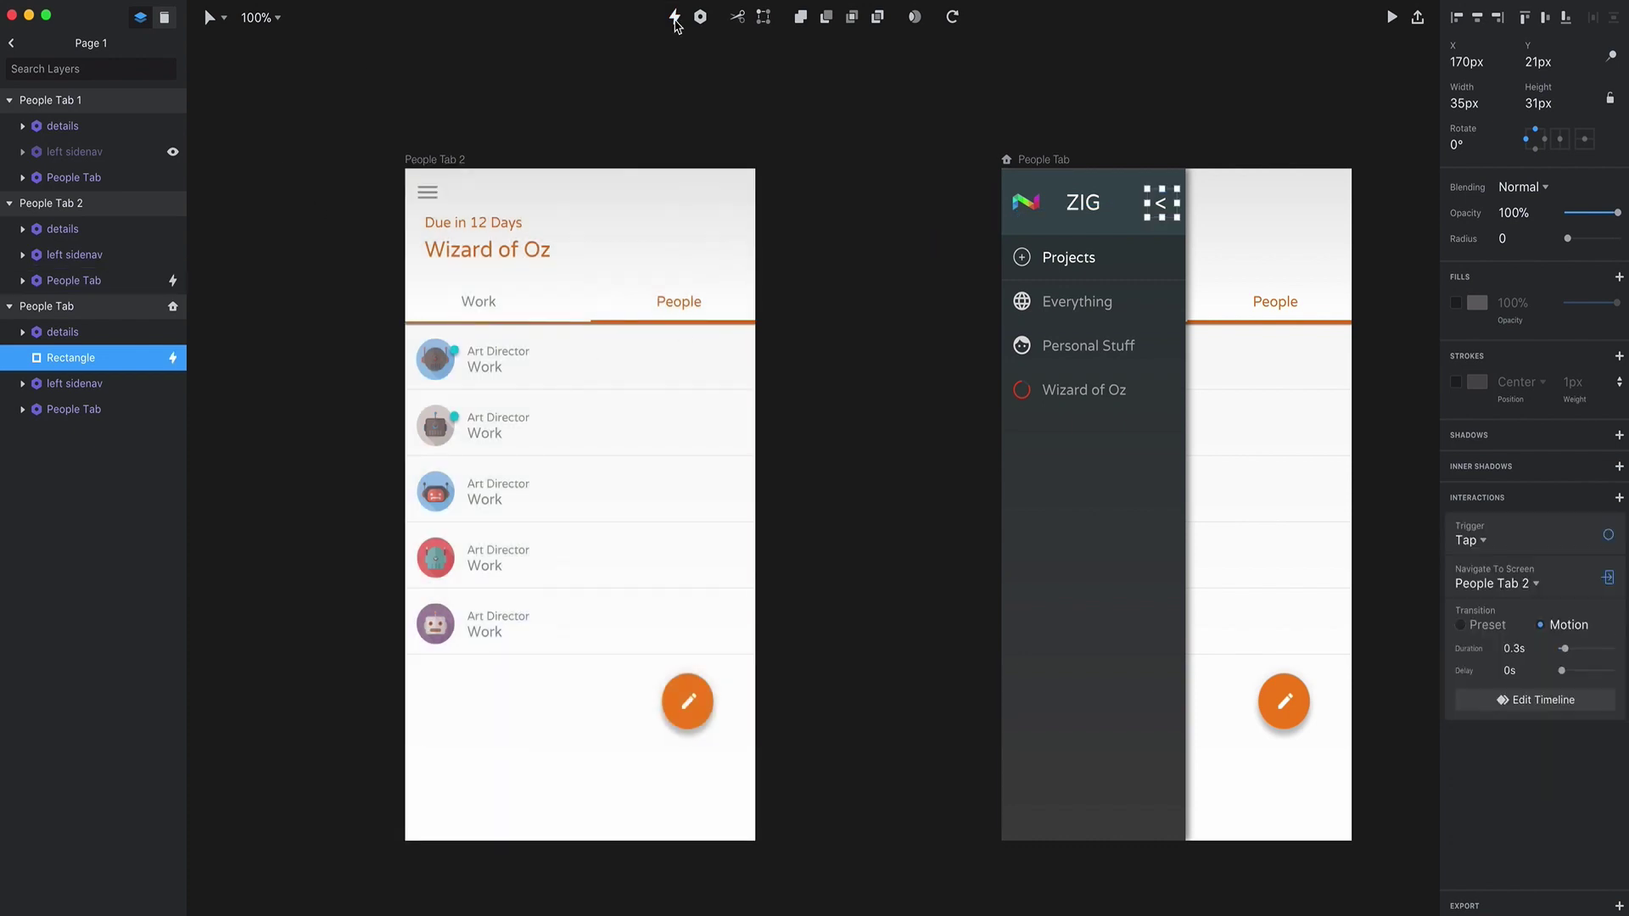
Step: Draw a rectangle about 412 × 72 px over the first contact entry on People Tab 2
left_click(209, 17)
left_click(210, 69)
mouse_move(404, 322)
left_mouse_down()
mouse_move(801, 399)
mouse_move(785, 395)
left_mouse_up()
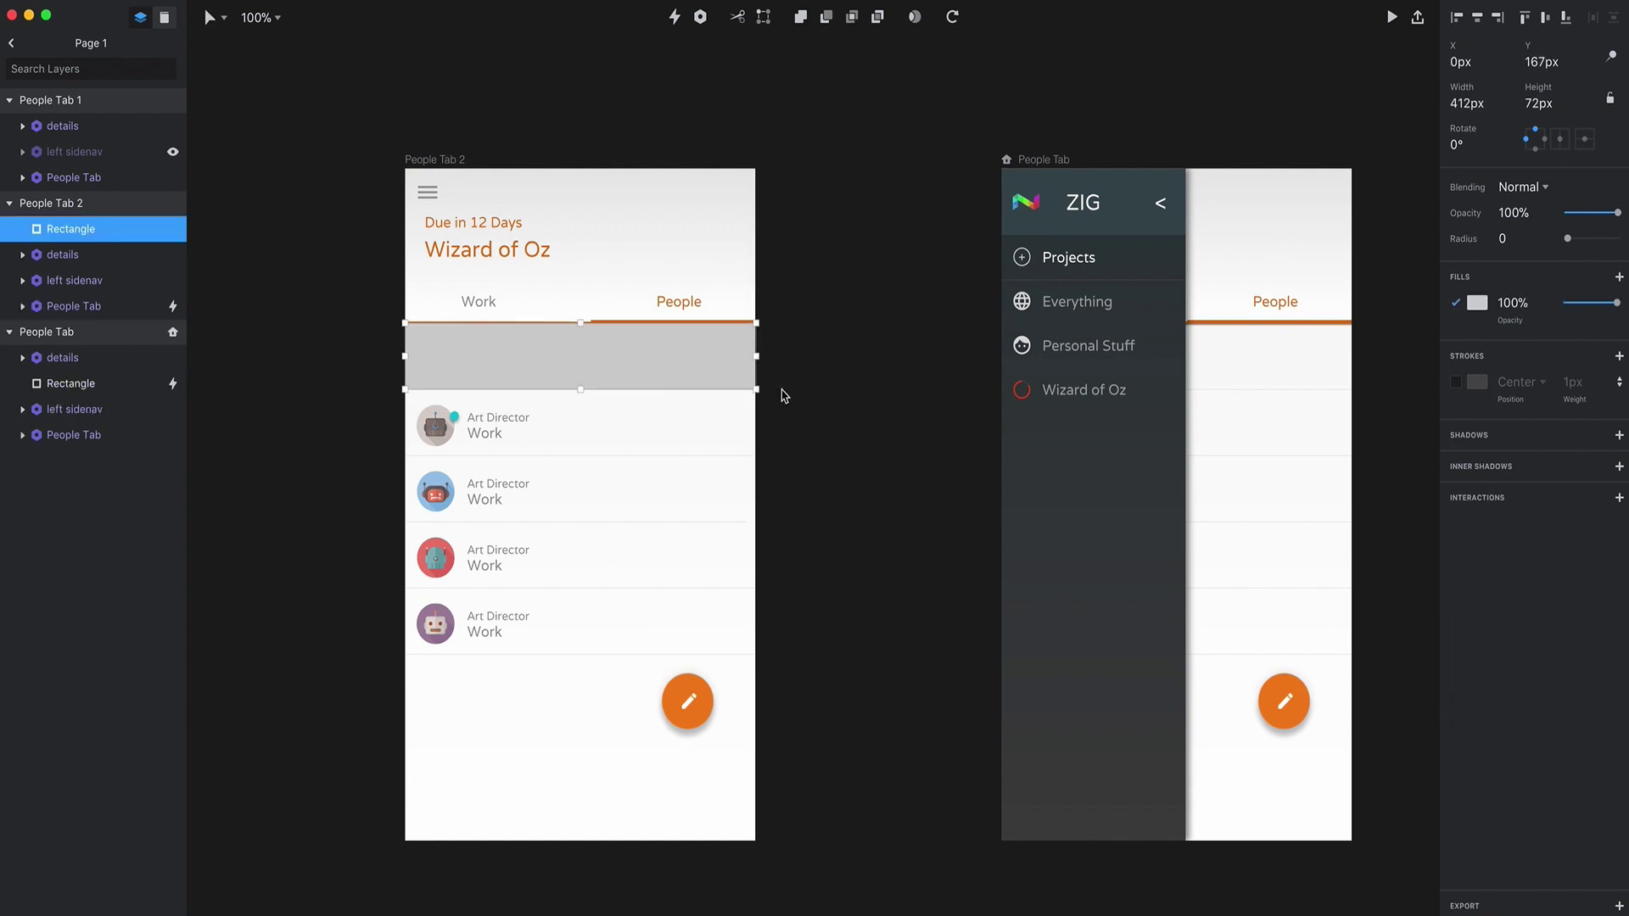
scroll(755, 439, "right", 5)
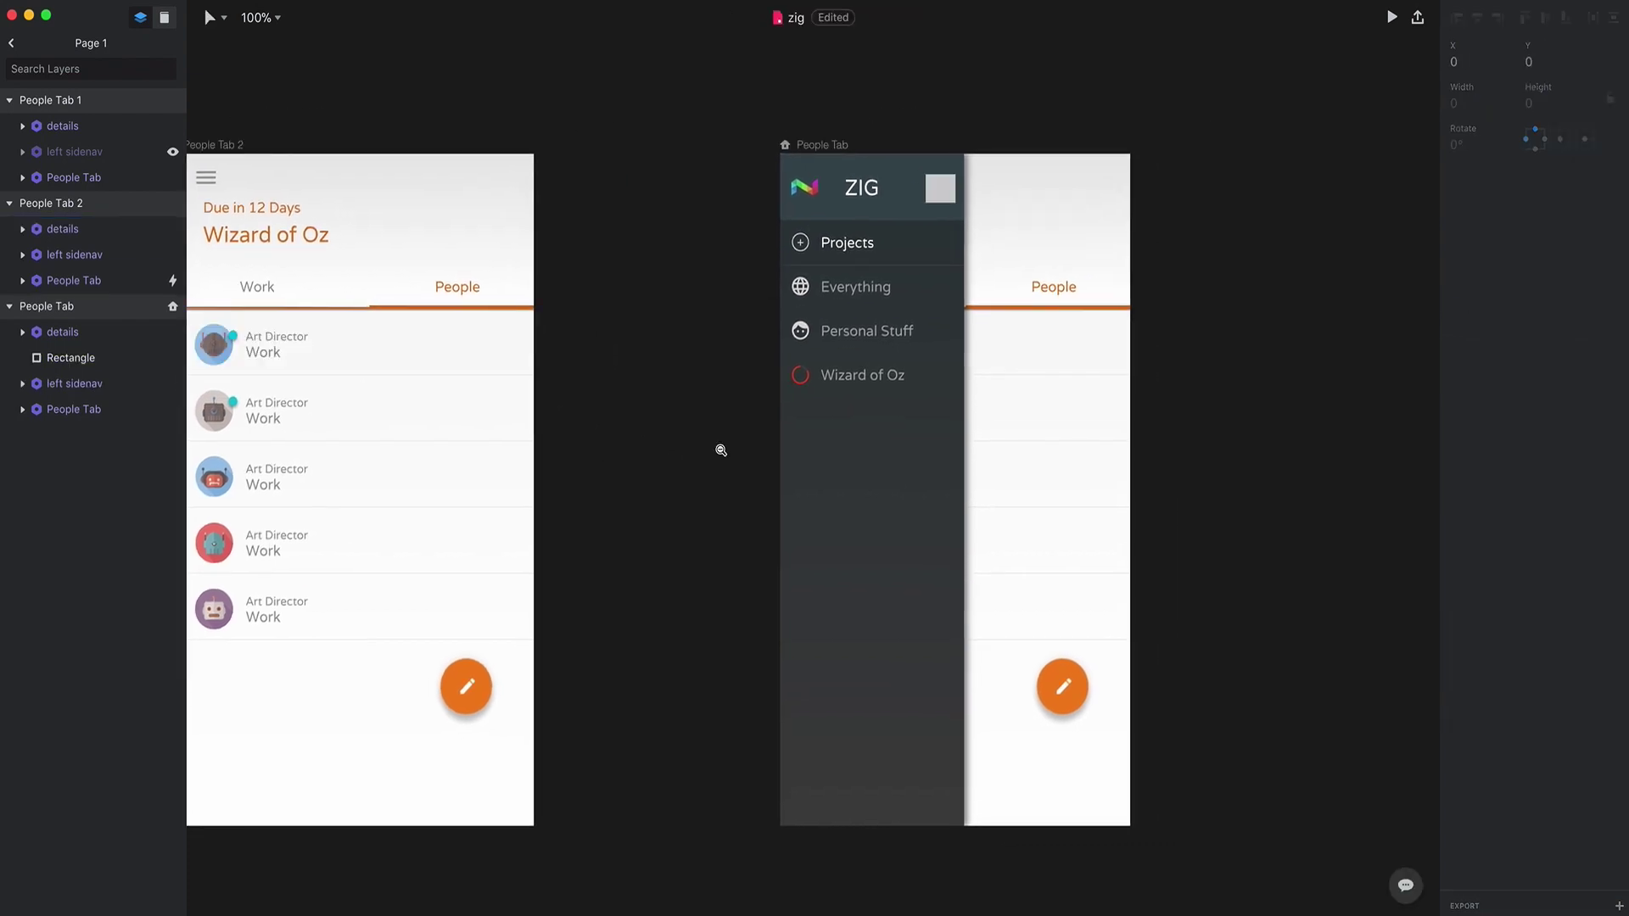
Step: Redraw the rectangle across the full width of the first contact entry on the People Tab 2 artboard
left_click(721, 450, "alt")
key("r")
left_click_drag(452, 381, 627, 412)
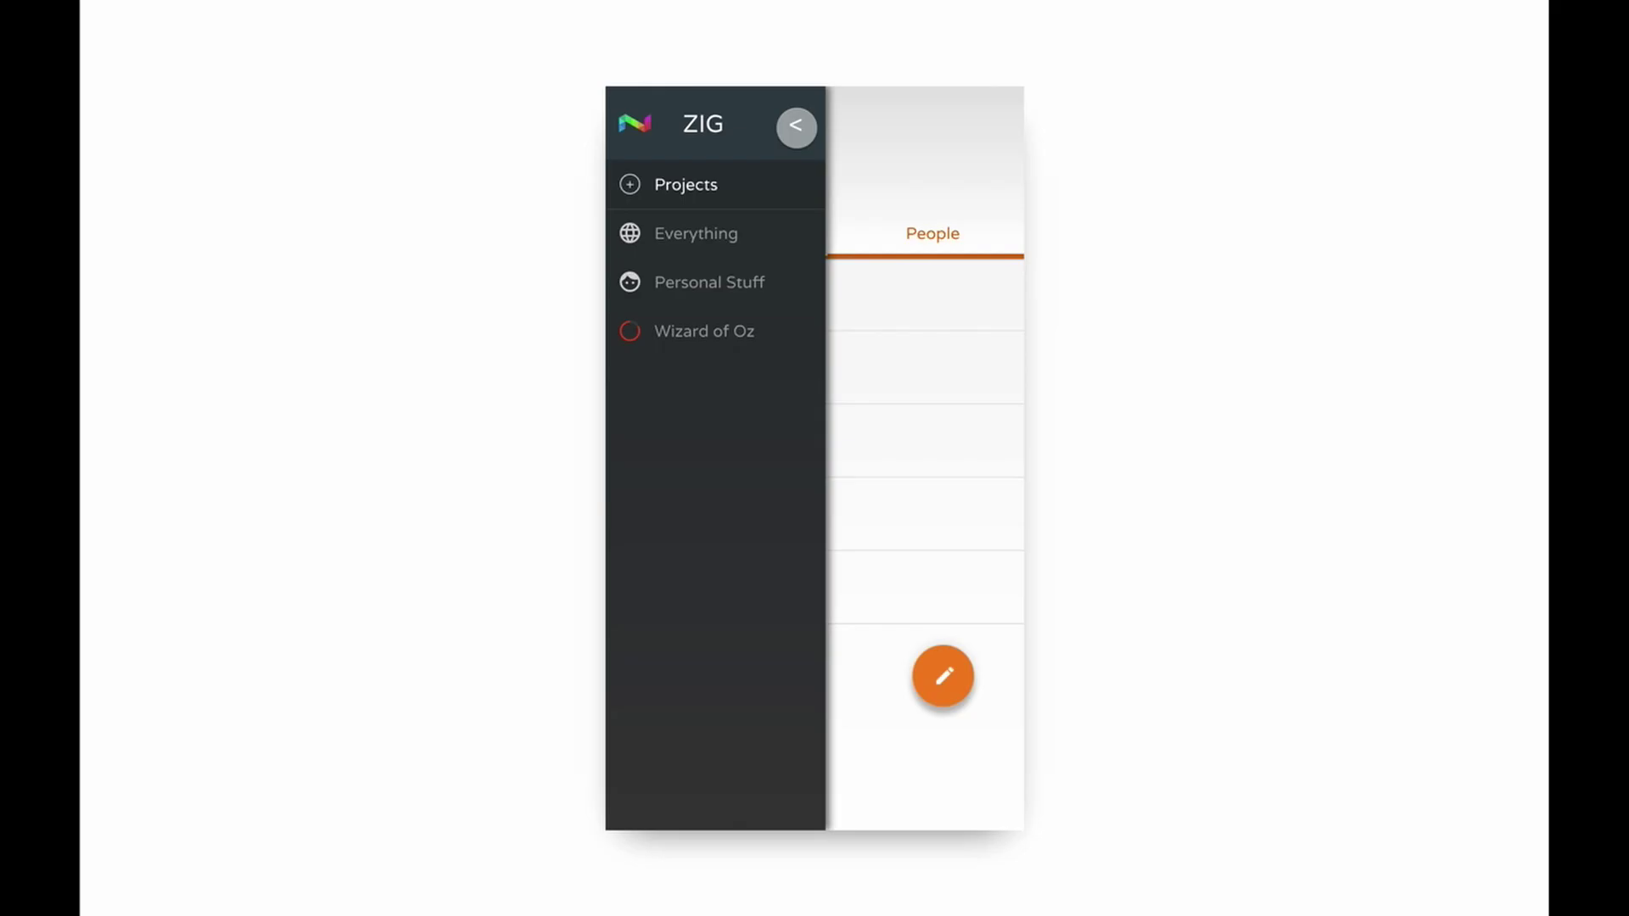
Step: Test the prototype preview by closing and reopening the sidenav, opening the first contact's details and going back
left_click(797, 126)
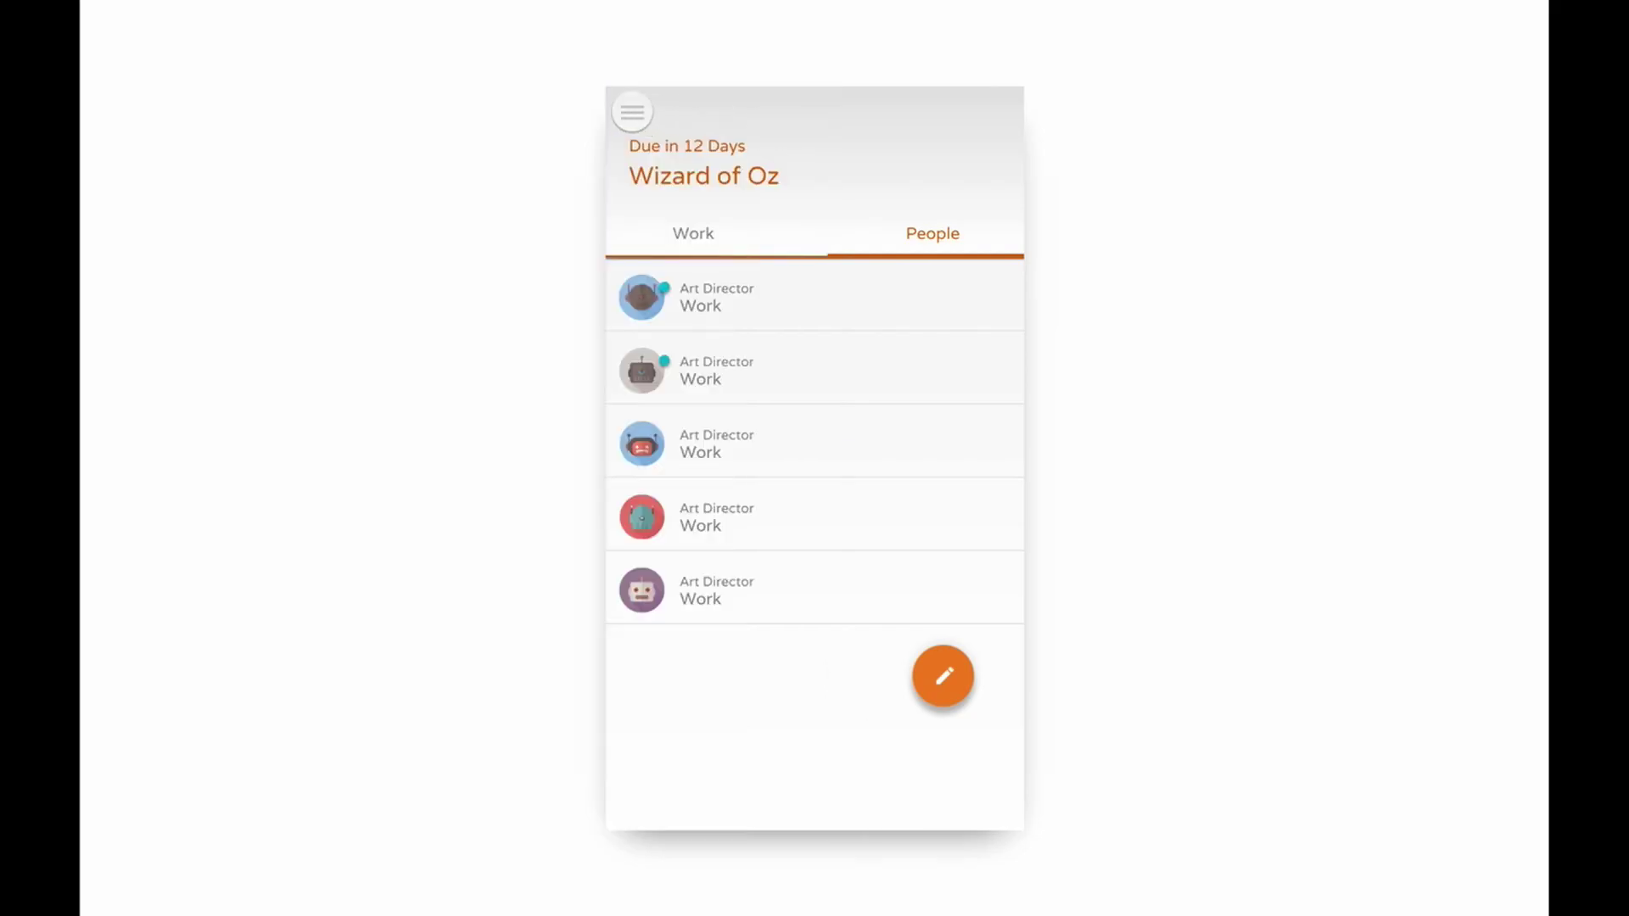
left_click(632, 112)
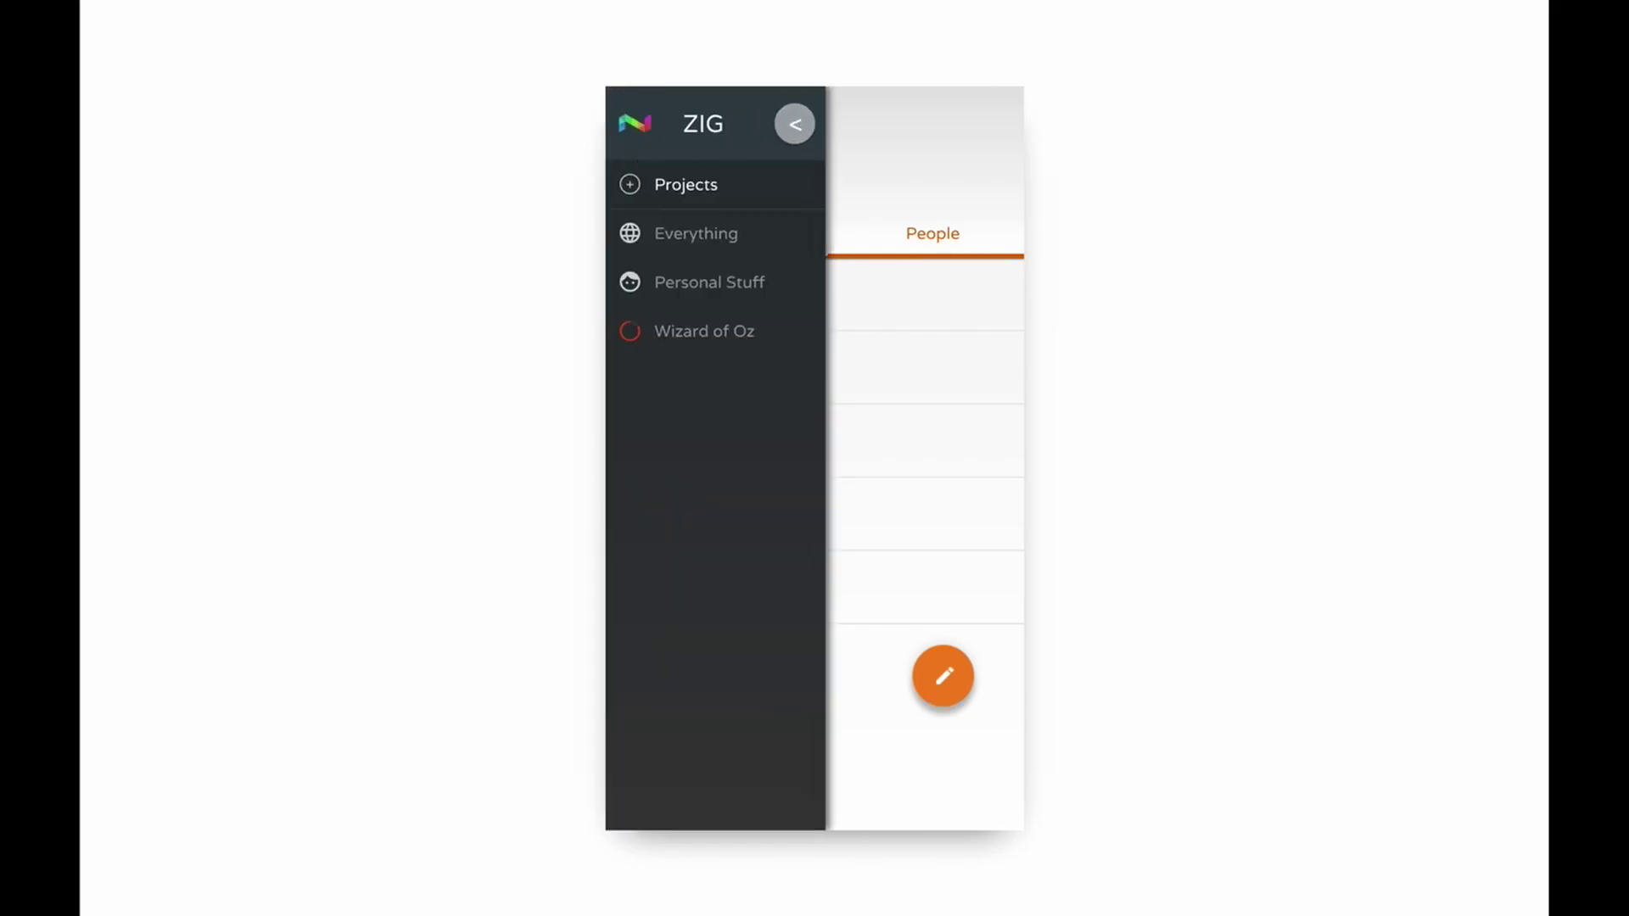
left_click(795, 125)
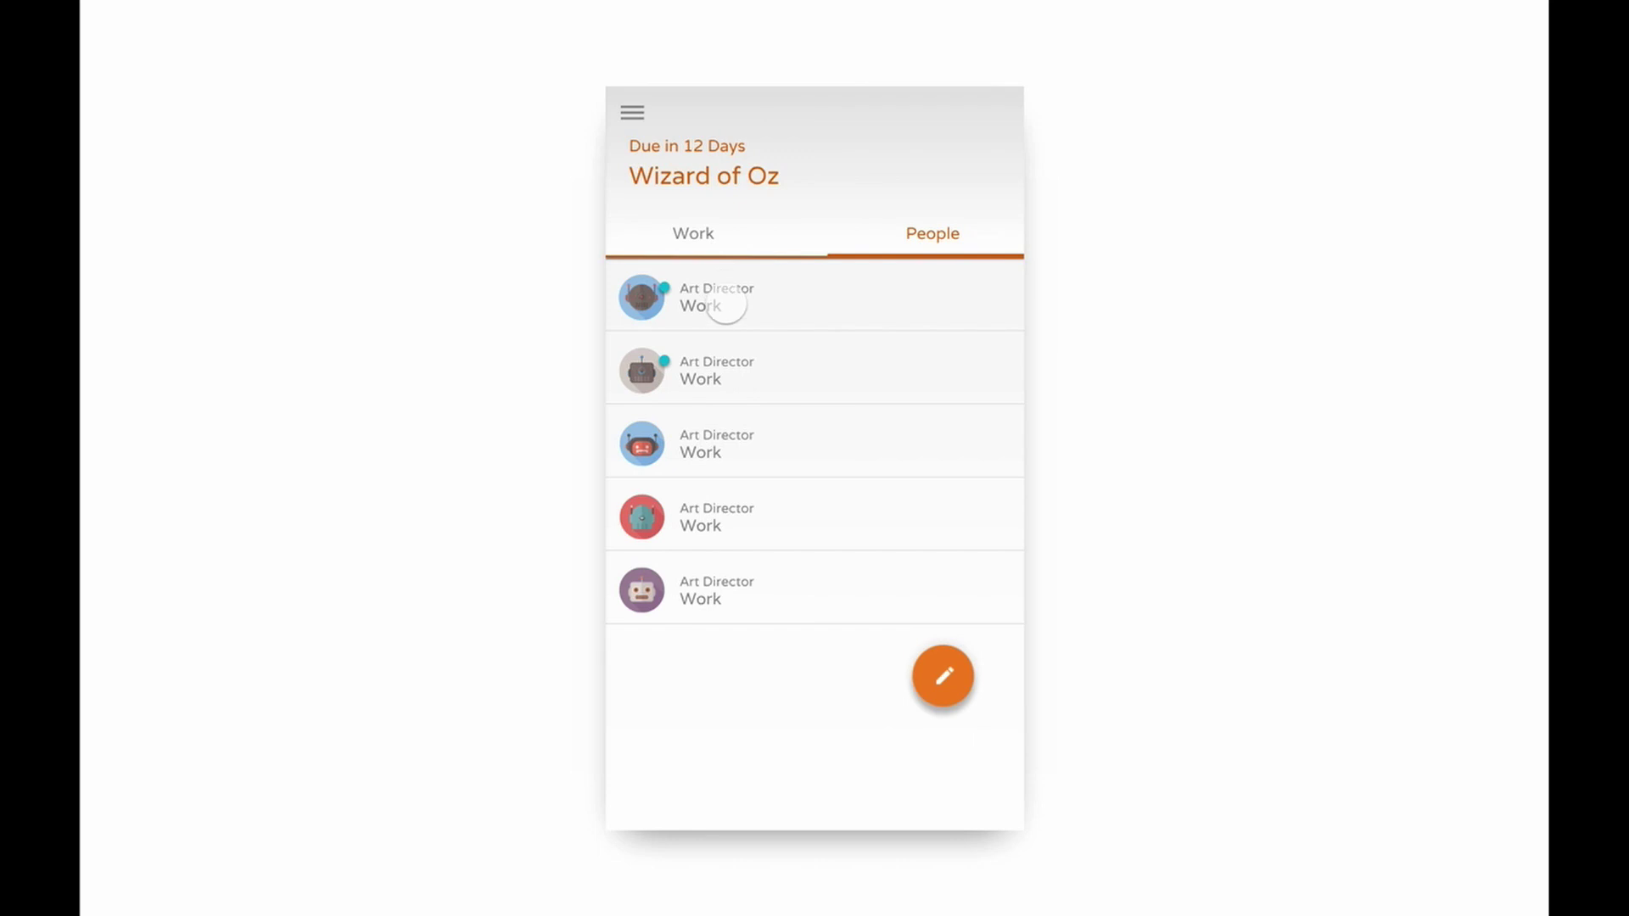
left_click(726, 304)
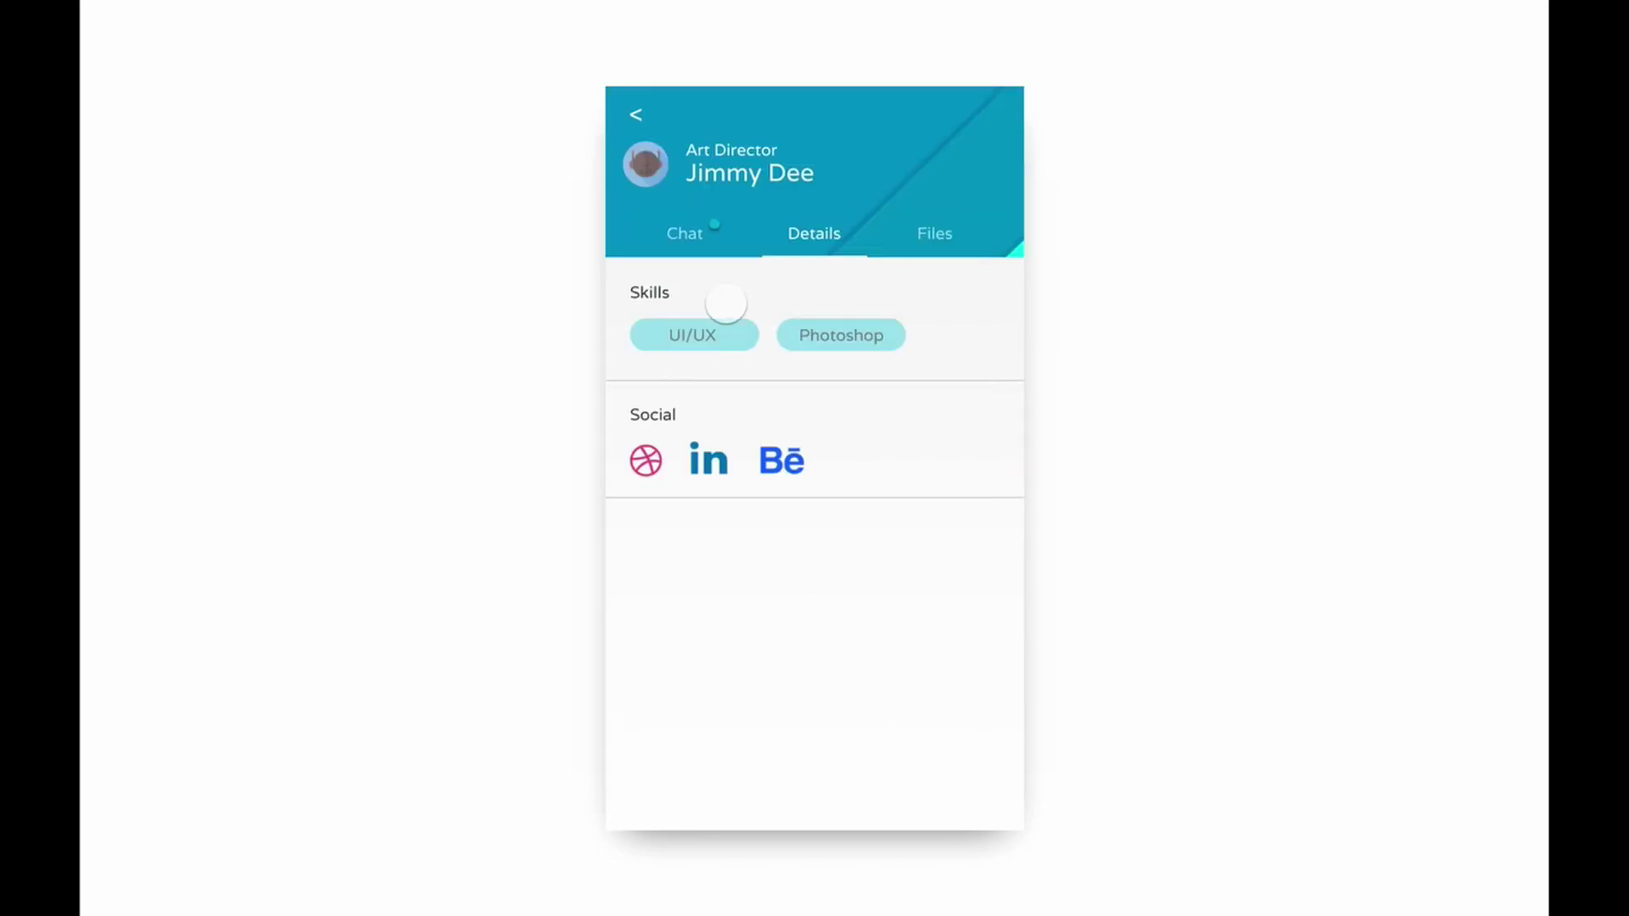
left_click(636, 114)
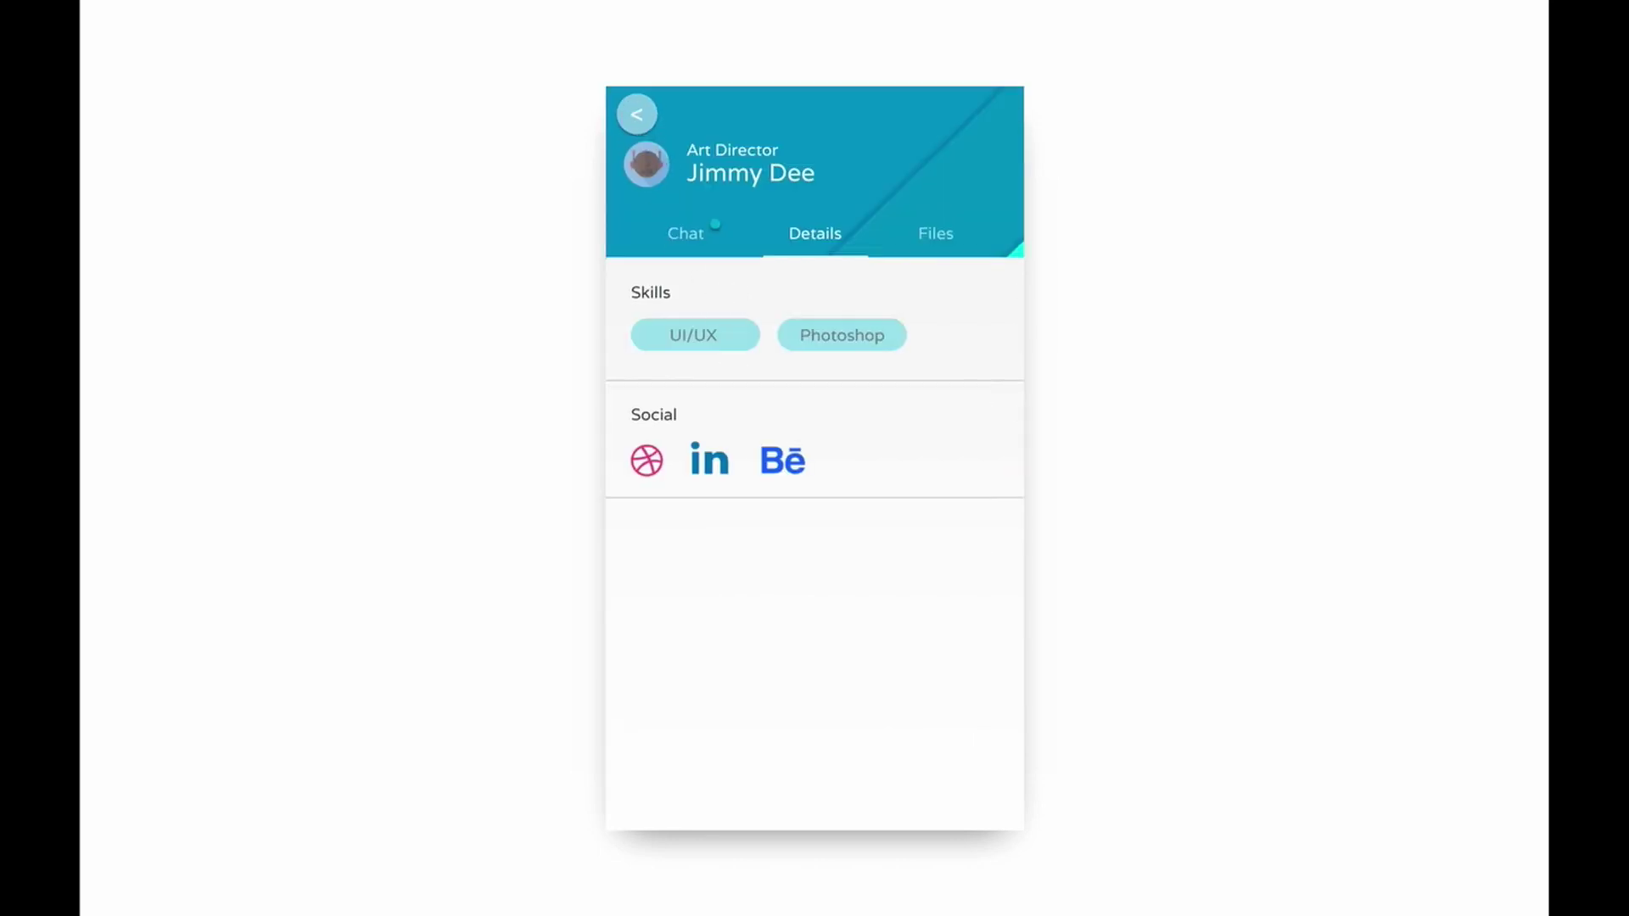